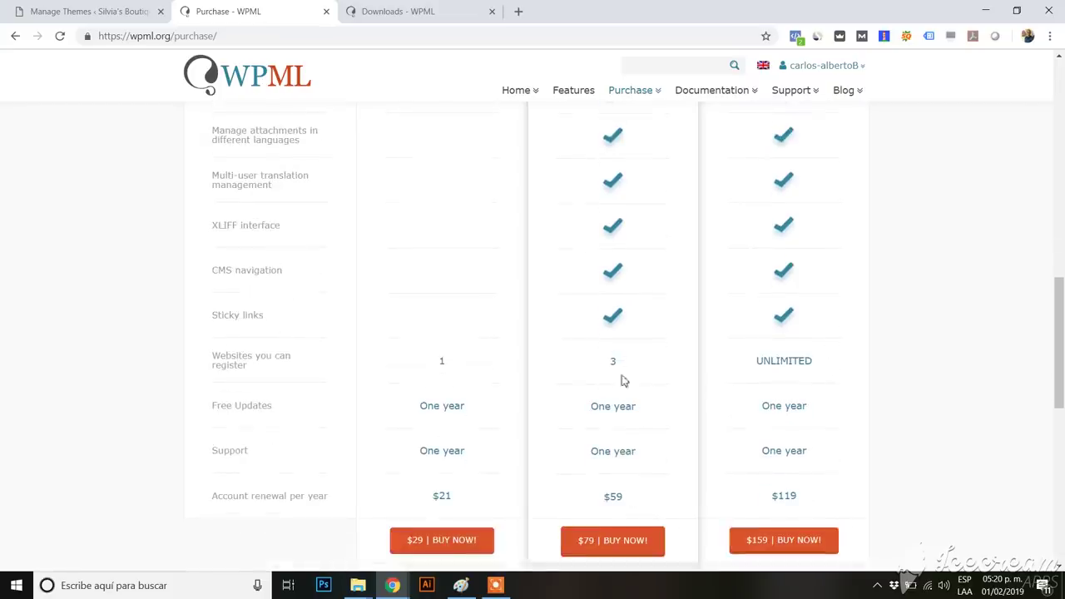
Step: Compare the WPML Multilingual Blog, CMS and Agency plans by features, registered websites, renewal cost and price
scroll(640, 370, down, 2)
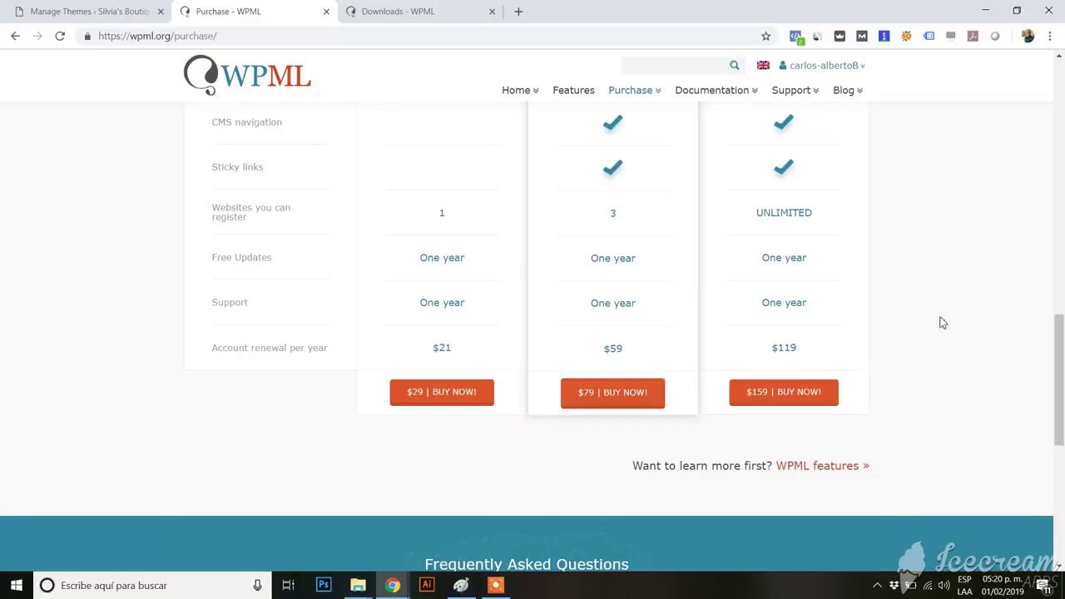
scroll(960, 314, up, 1)
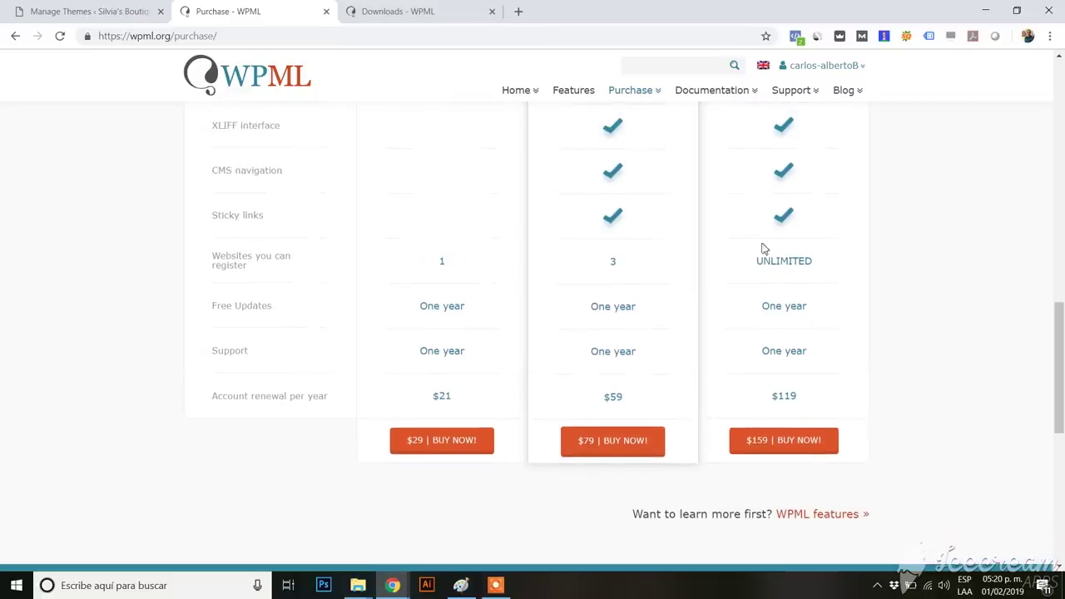
scroll(851, 345, up, 2)
scroll(851, 344, up, 15)
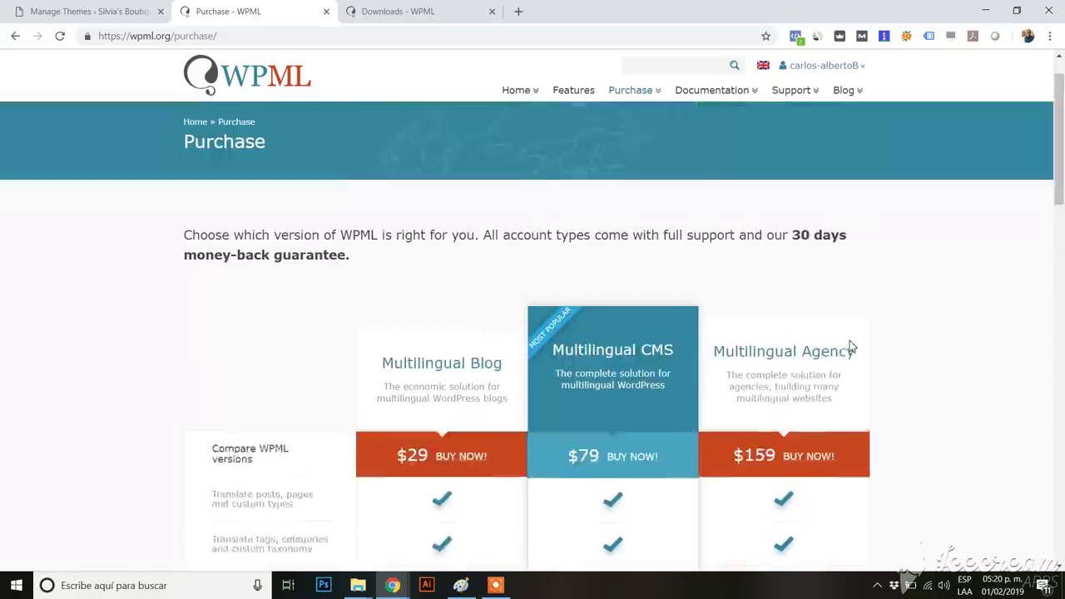
Step: Go to the WPML account's downloads and review the components needed for every multilingual site
mouse_move(826, 81)
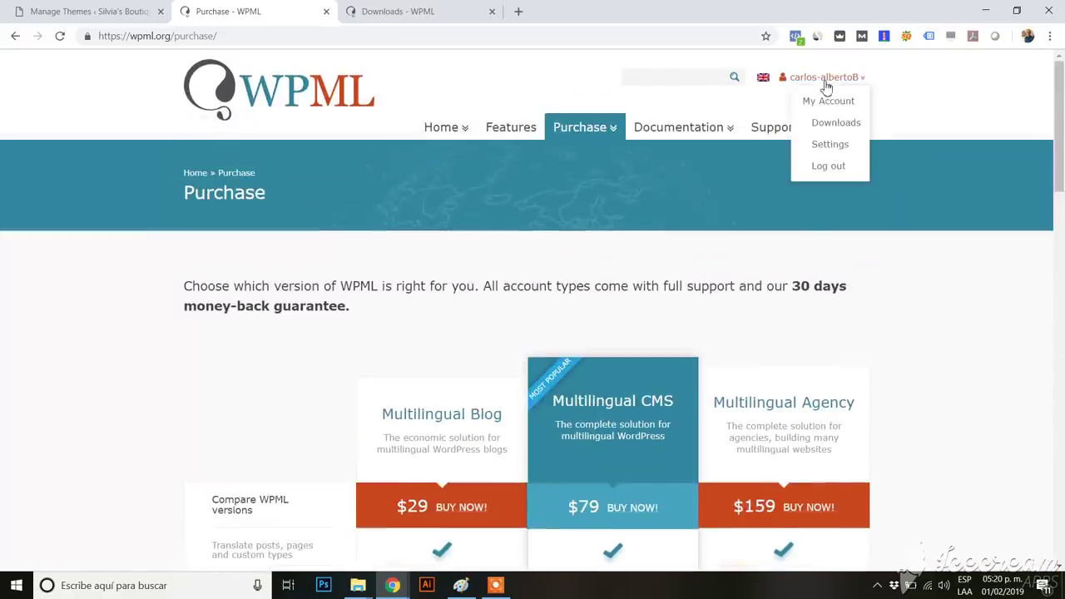
click(828, 126)
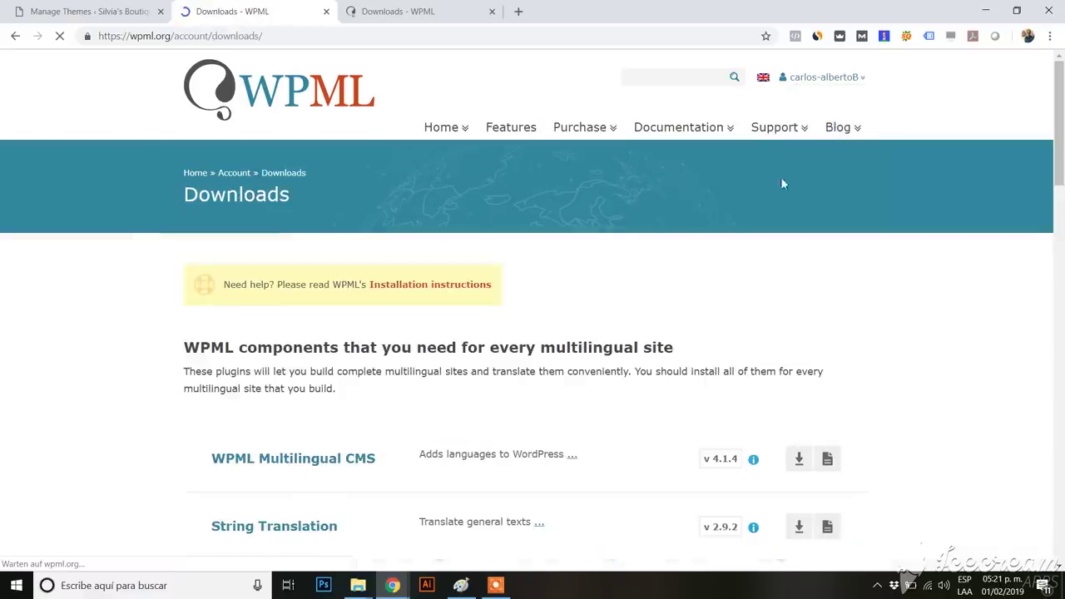
scroll(512, 248, down, 2)
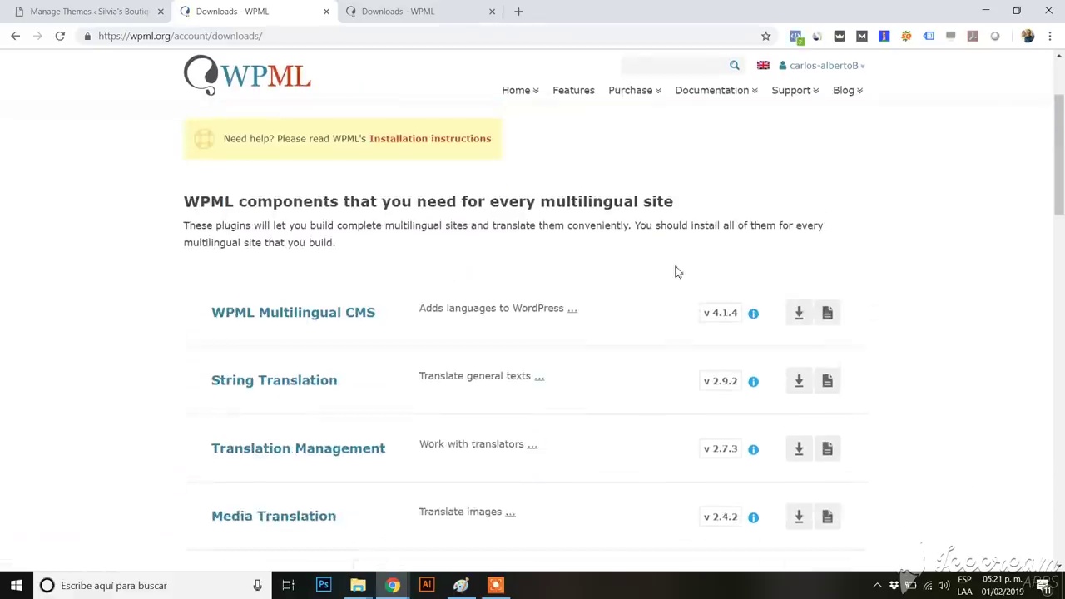
scroll(676, 272, down, 1)
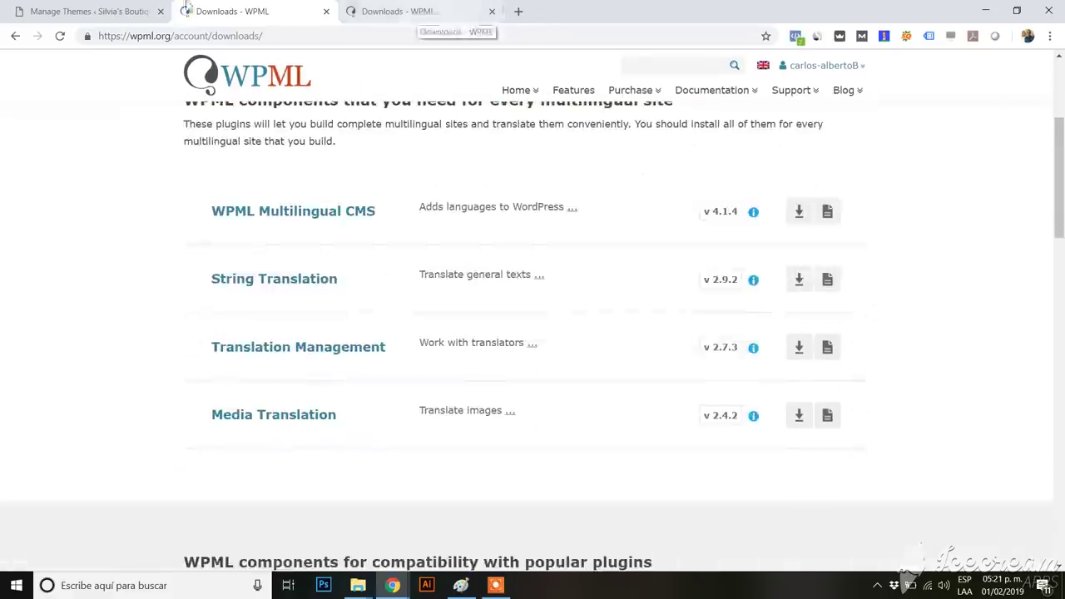
Step: Switch to the WordPress admin and bring up the form for uploading a new plugin in .zip format
click(125, 11)
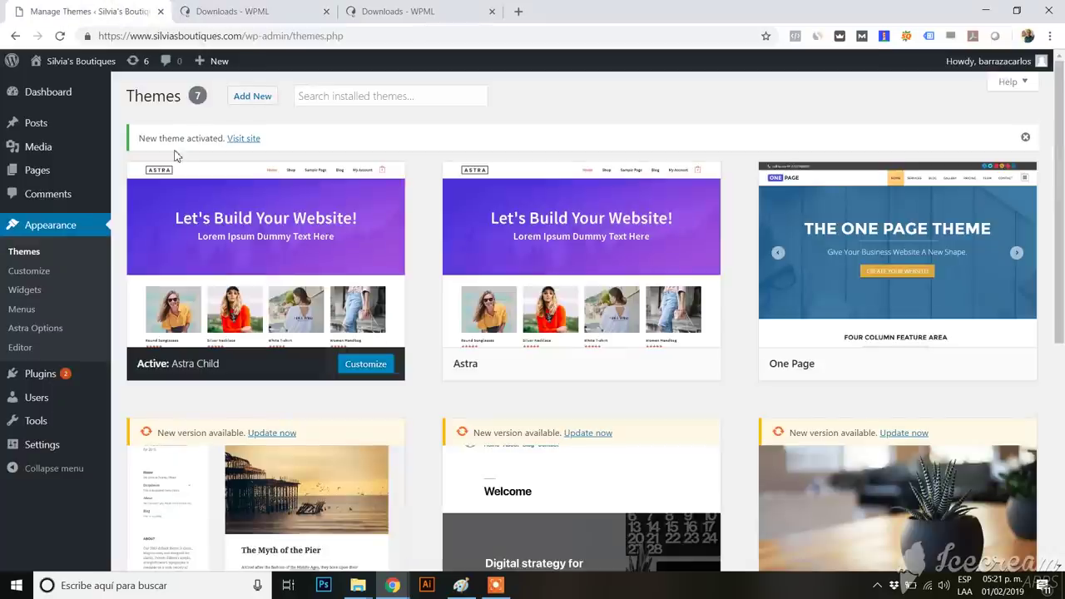
mouse_move(60, 373)
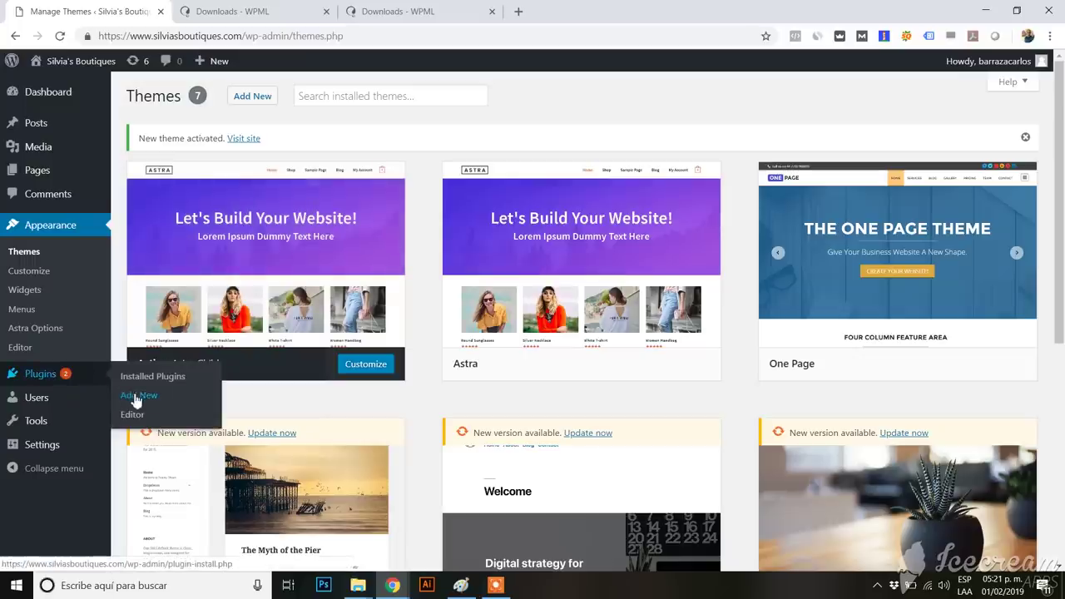
click(136, 397)
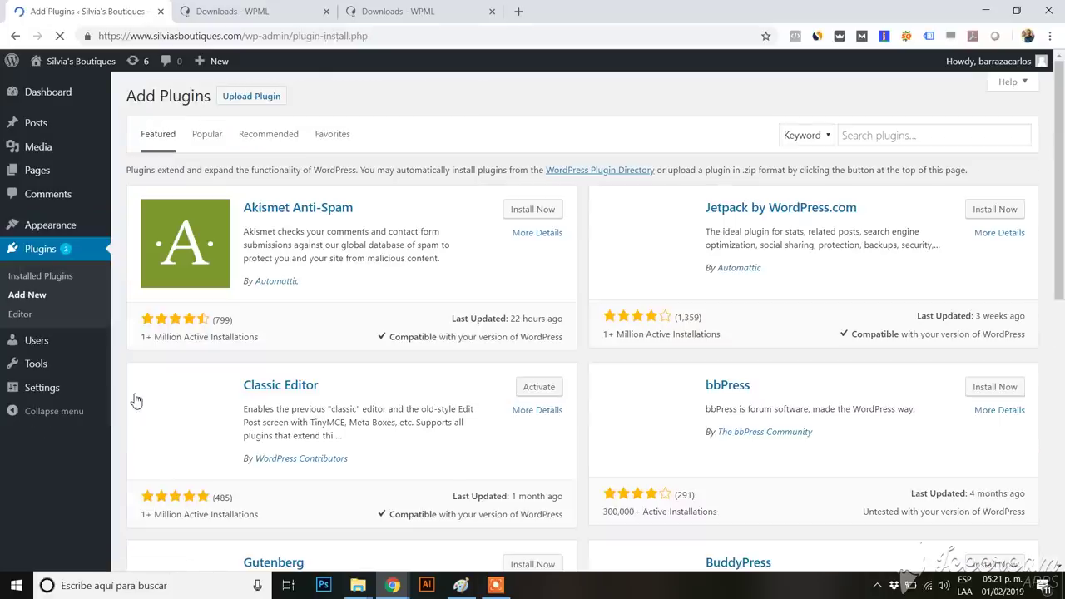
click(275, 102)
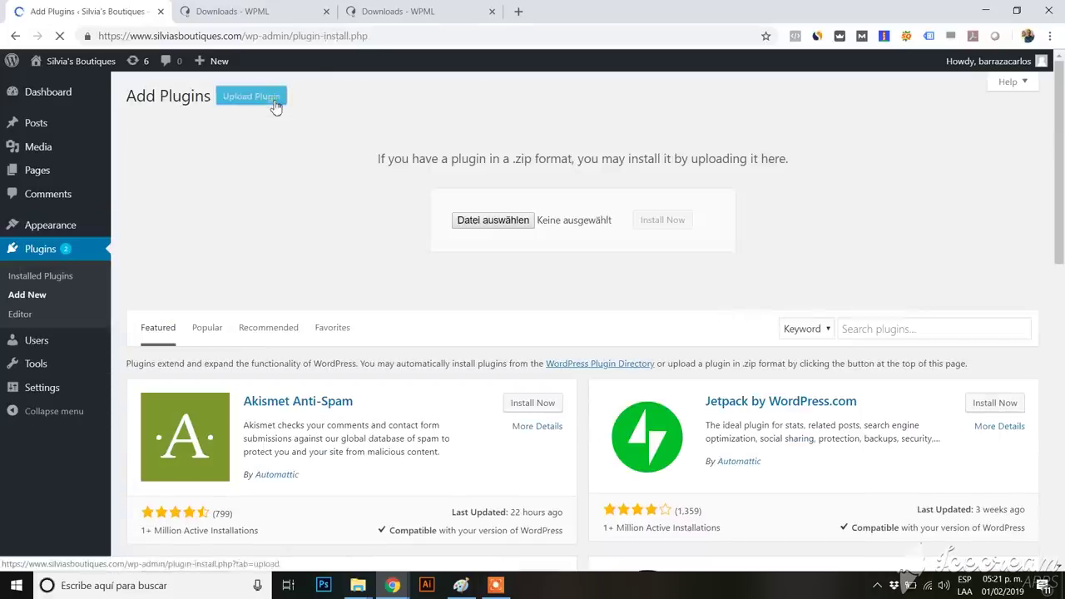
Step: Upload sitepress-multilingual-cms.4.1.4.zip from the desktop folder, then install and activate the plugin
click(491, 221)
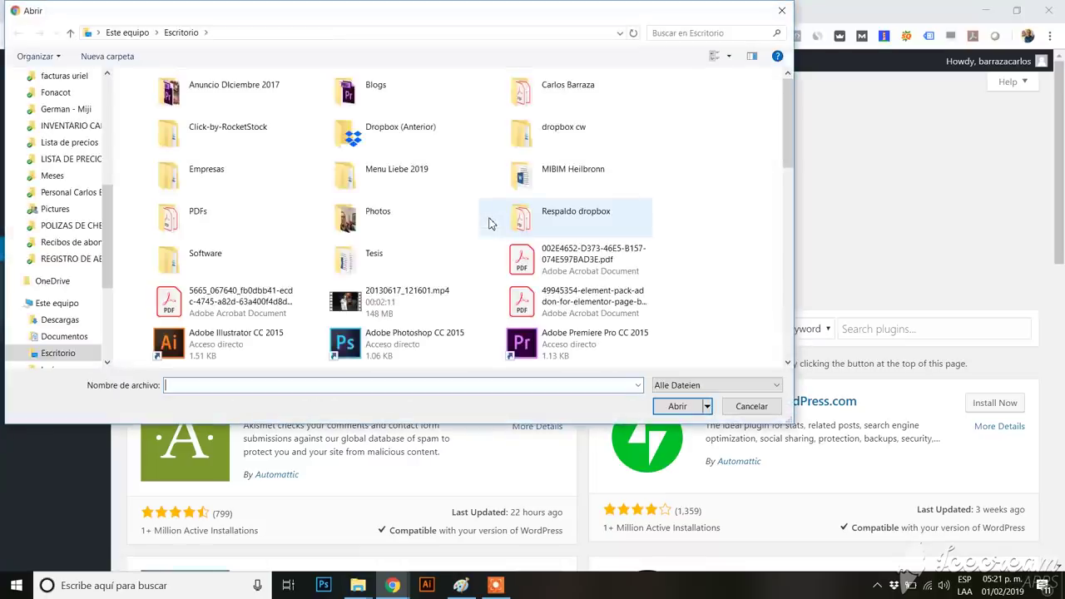
scroll(491, 223, down, 5)
scroll(490, 223, down, 3)
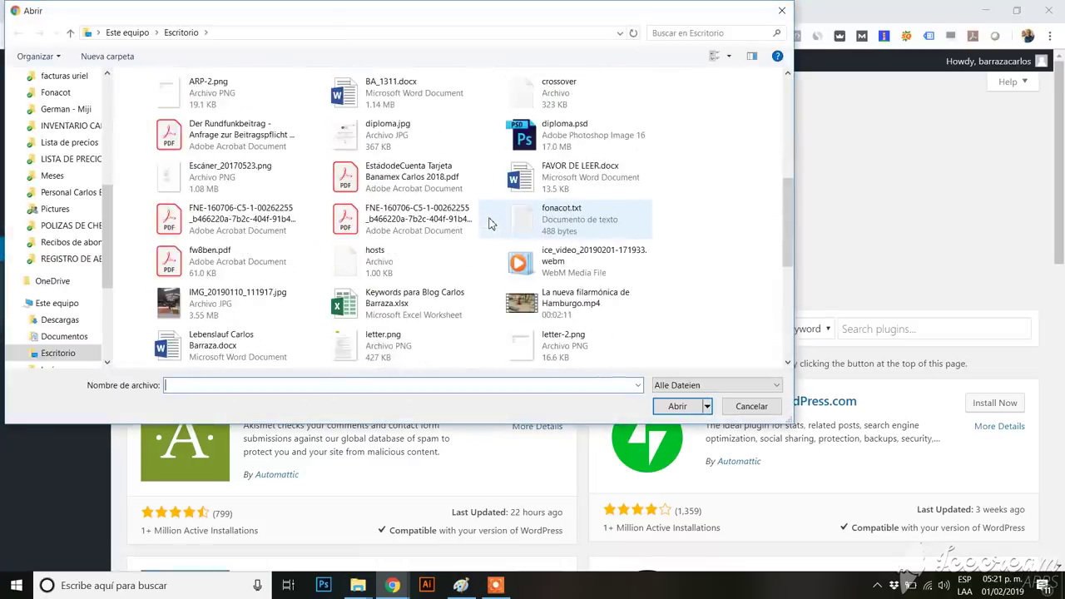
scroll(599, 217, down, 6)
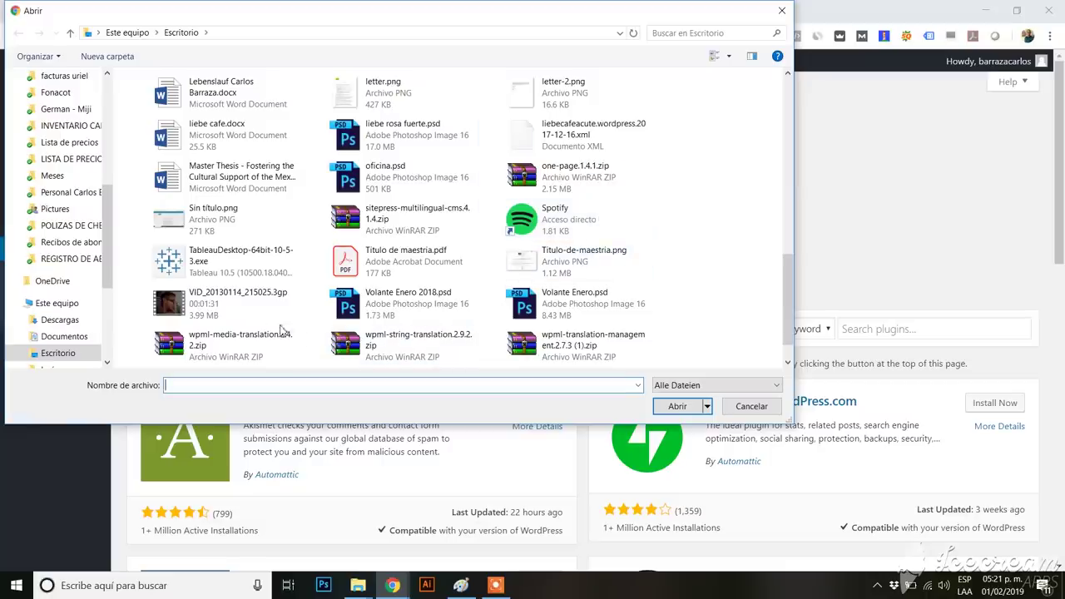
click(379, 223)
double_click(381, 223)
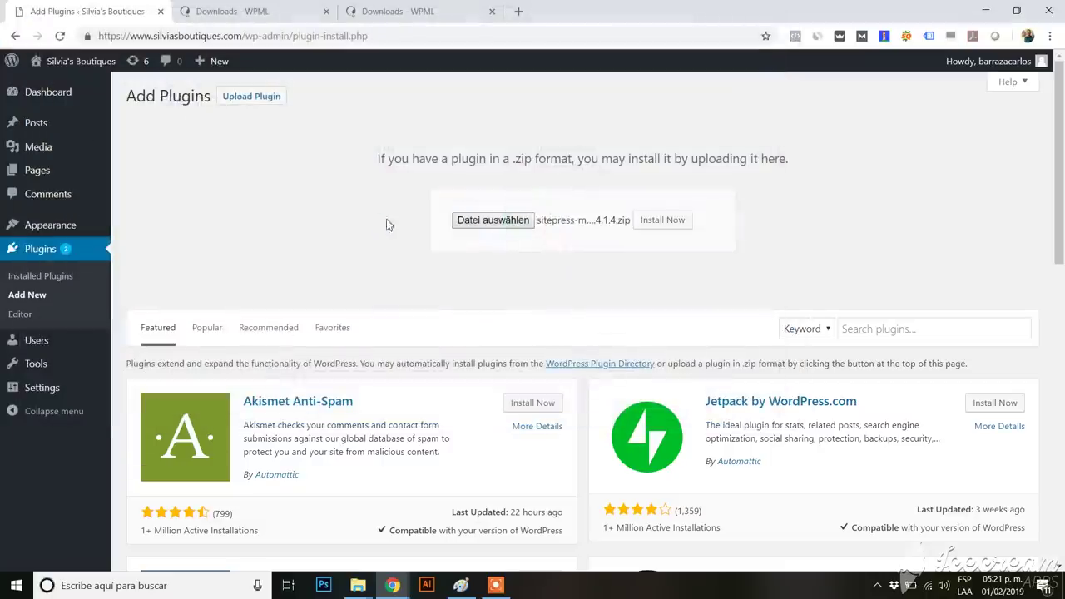
click(663, 225)
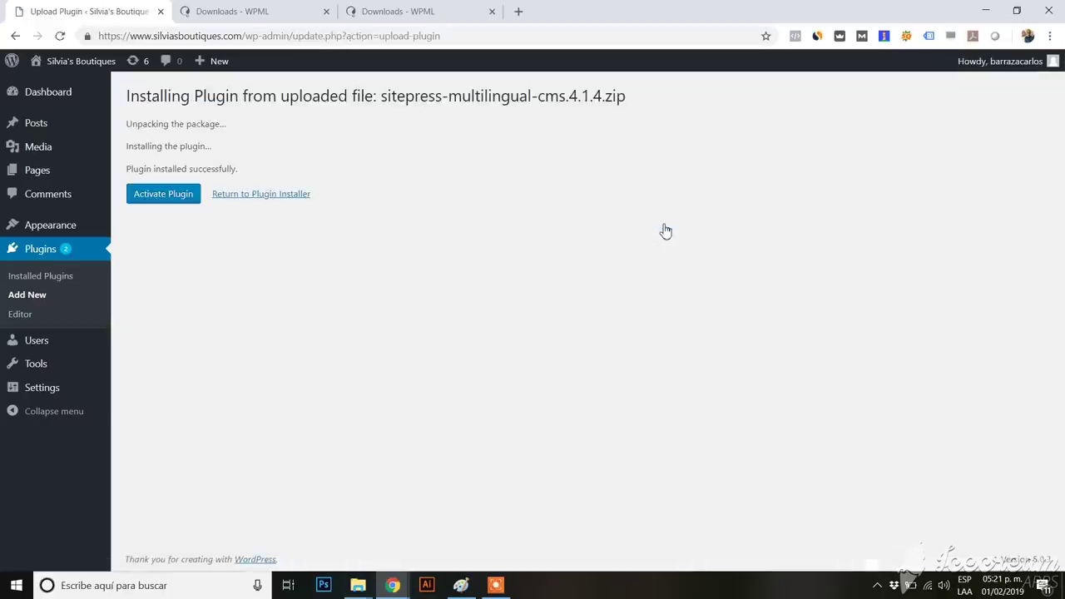
click(181, 199)
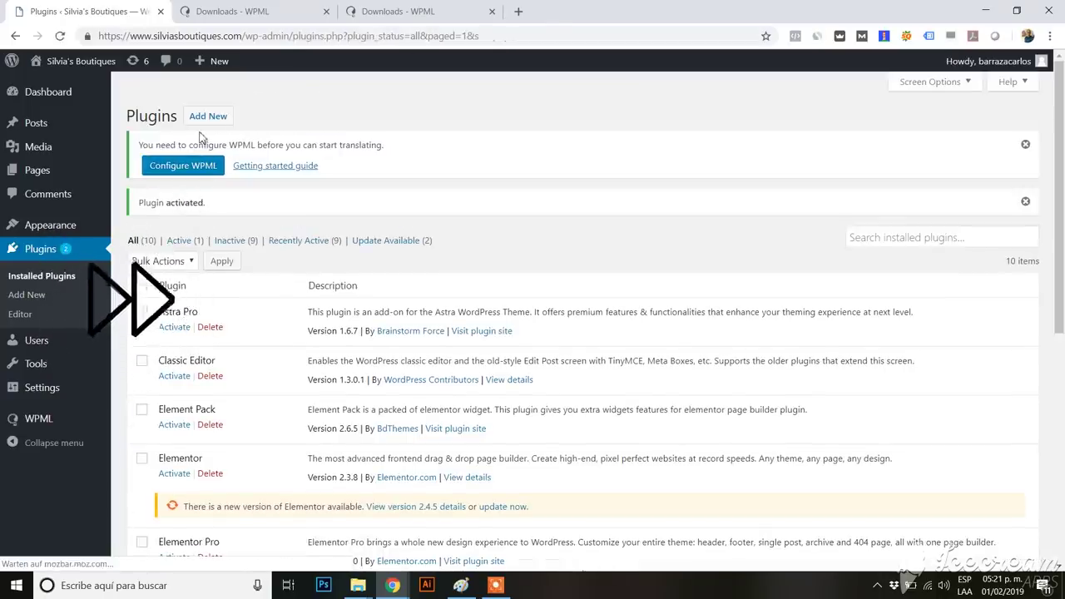
Step: Add another plugin by uploading wpml-media-translation.2.4.2.zip, then install and activate it
click(216, 118)
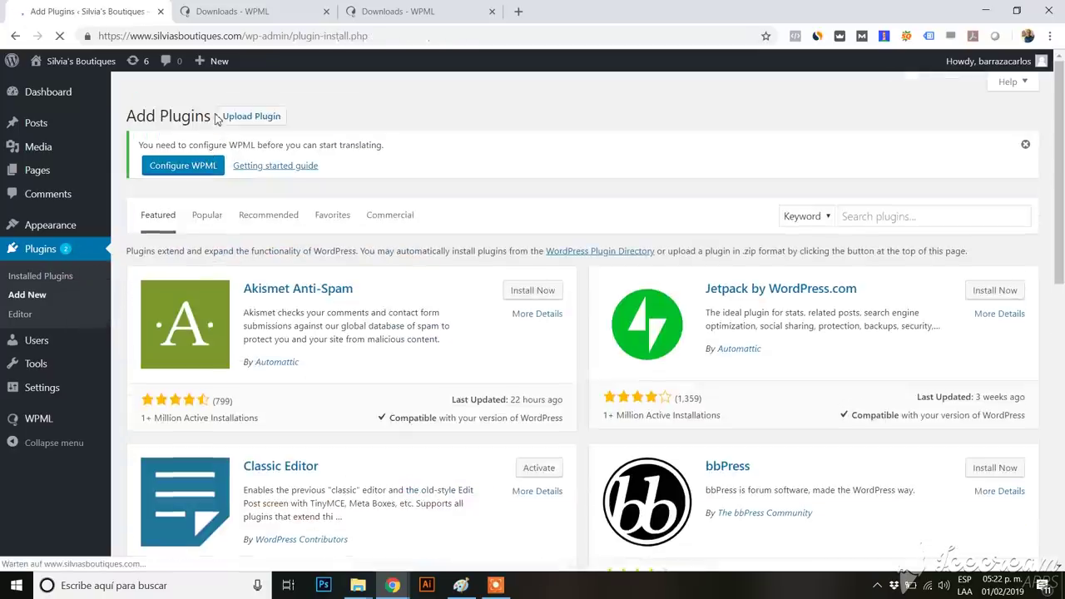
click(275, 117)
click(468, 313)
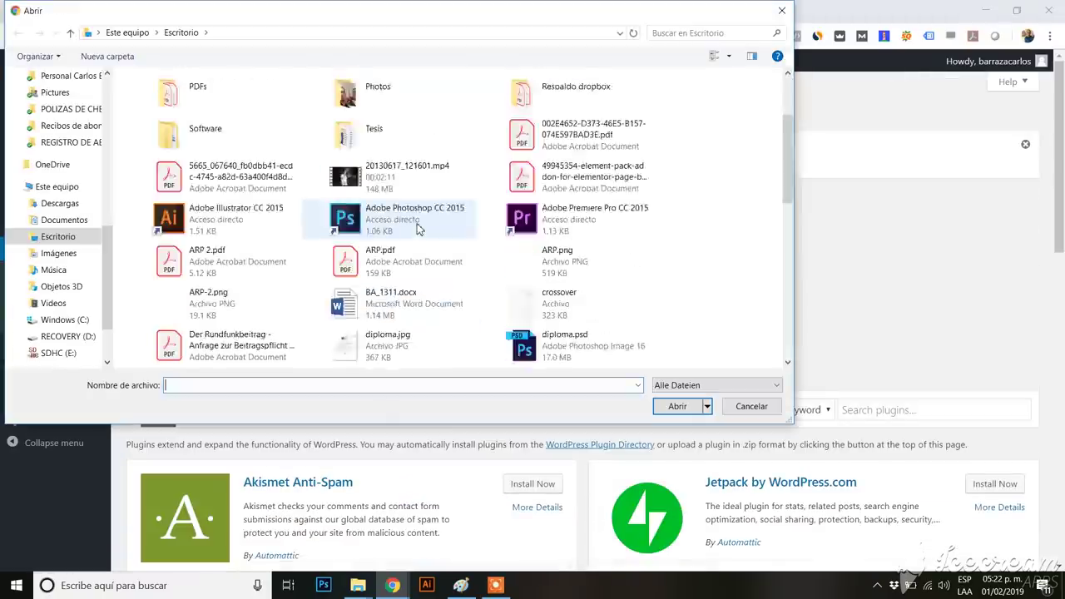
scroll(547, 214, down, 10)
double_click(240, 301)
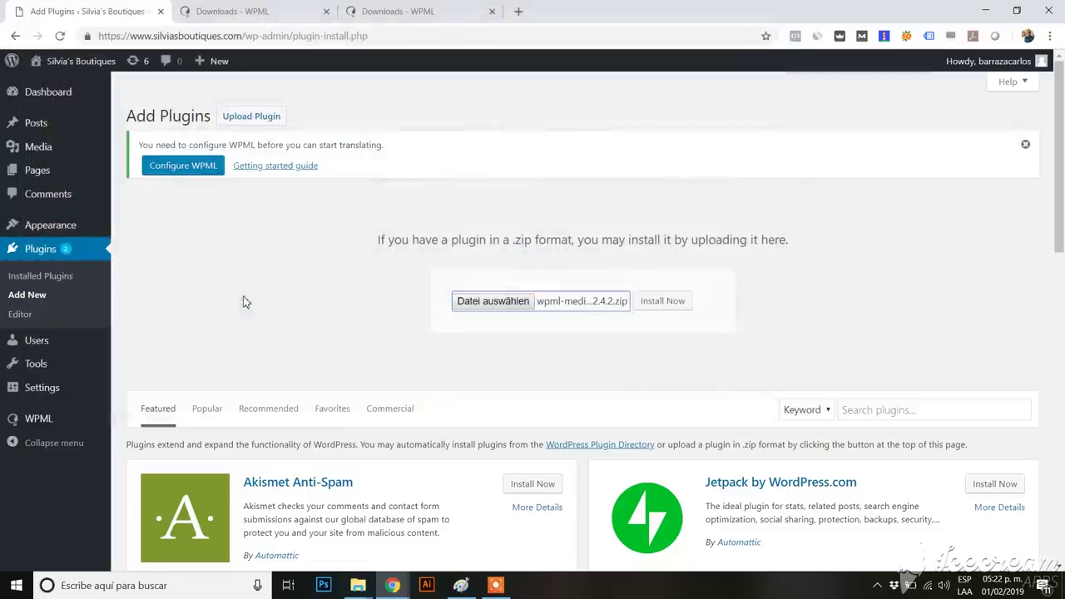
click(664, 299)
click(163, 259)
Step: Add the String Translation plugin by uploading wpml-string-translation.2.9.2.zip, then install and activate it
click(207, 117)
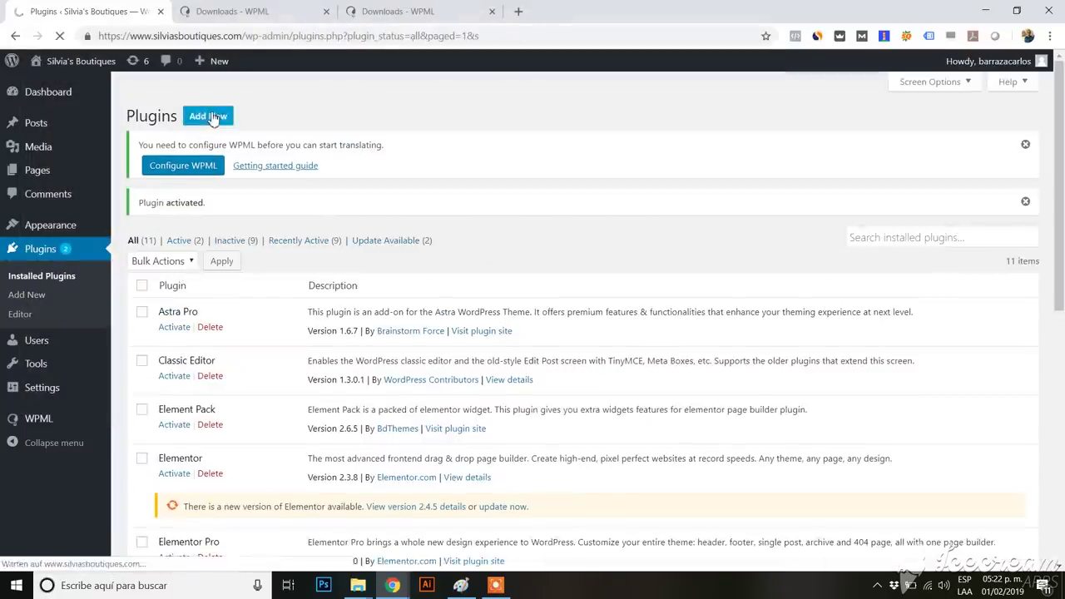
click(251, 117)
click(492, 302)
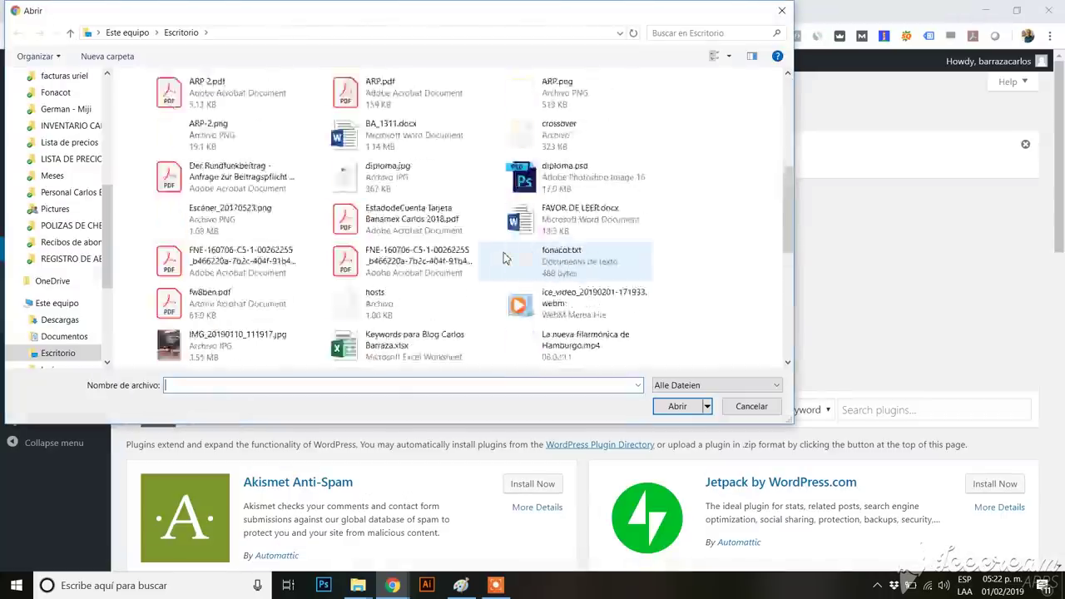
scroll(416, 249, down, 5)
double_click(416, 295)
click(664, 301)
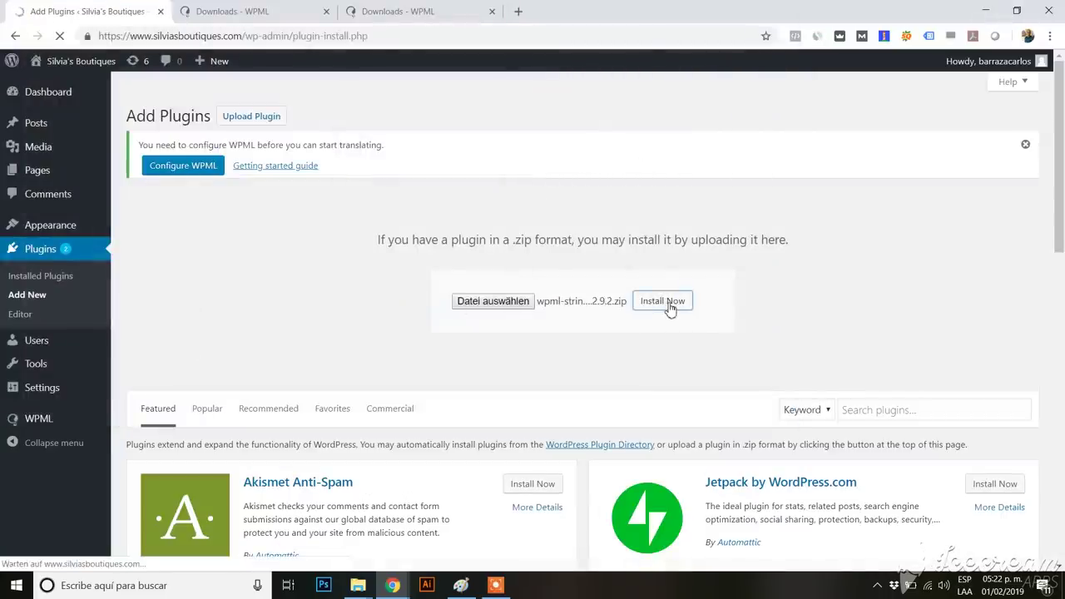
click(164, 260)
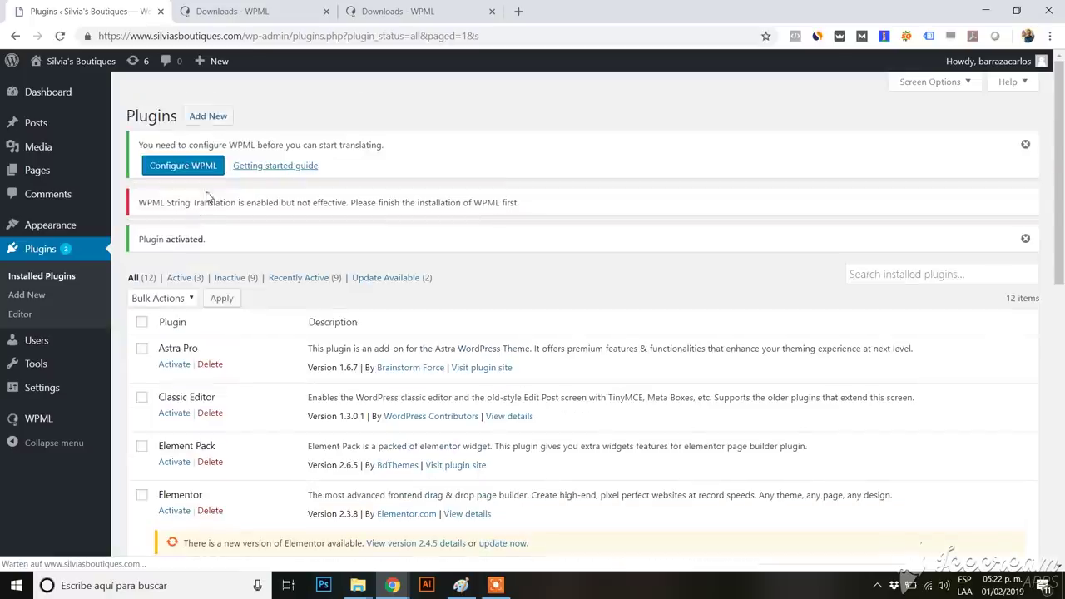
Step: Add the Translation Management plugin by uploading wpml-translation-management.2.7.3.zip, then install and activate it
click(210, 115)
click(252, 116)
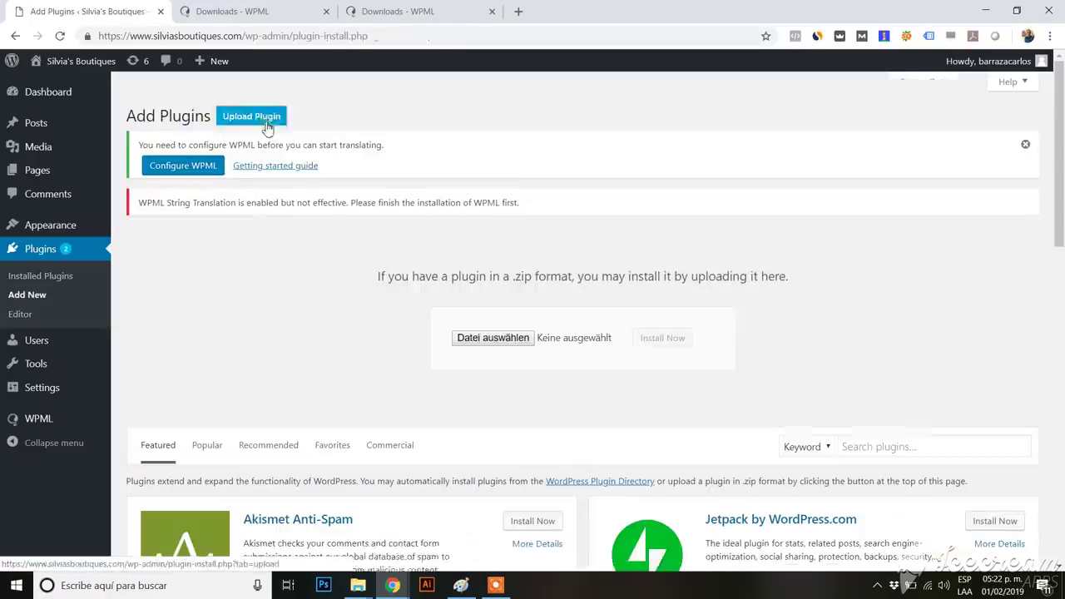
click(493, 337)
scroll(410, 298, down, 5)
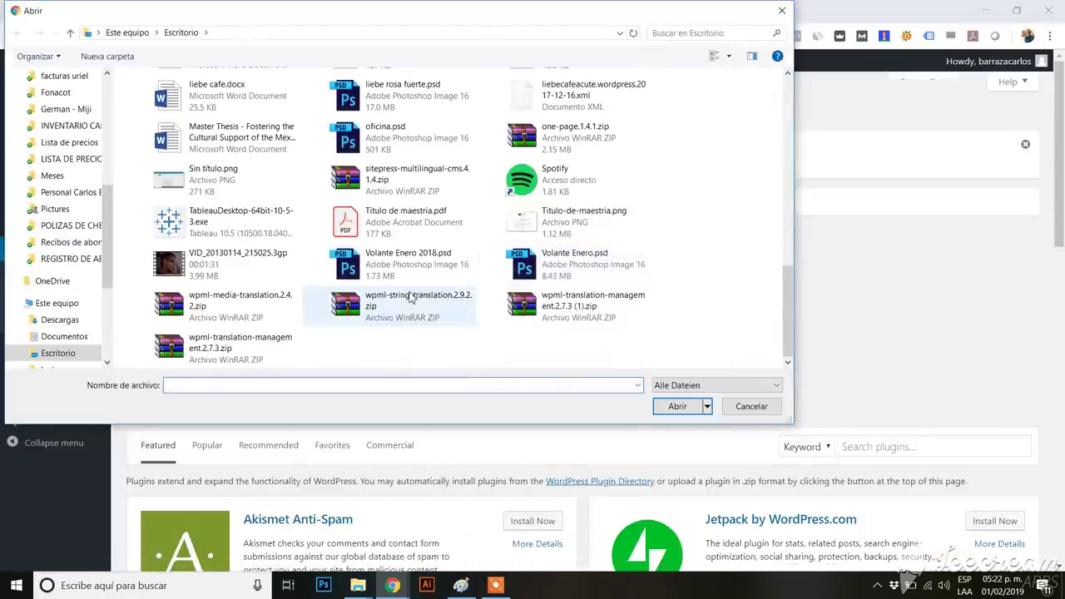
double_click(250, 345)
click(650, 338)
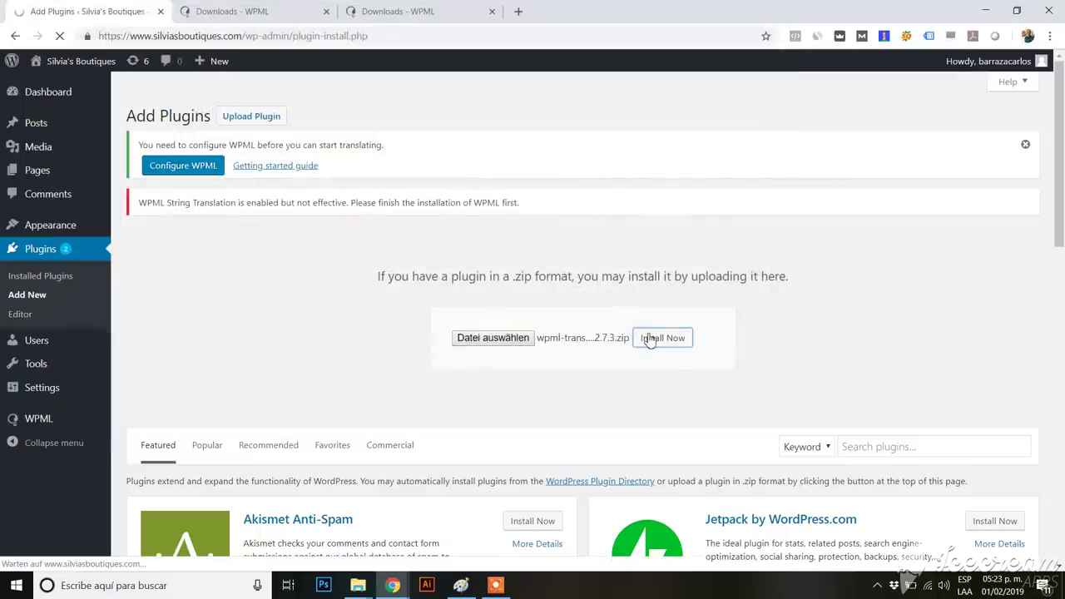
click(181, 296)
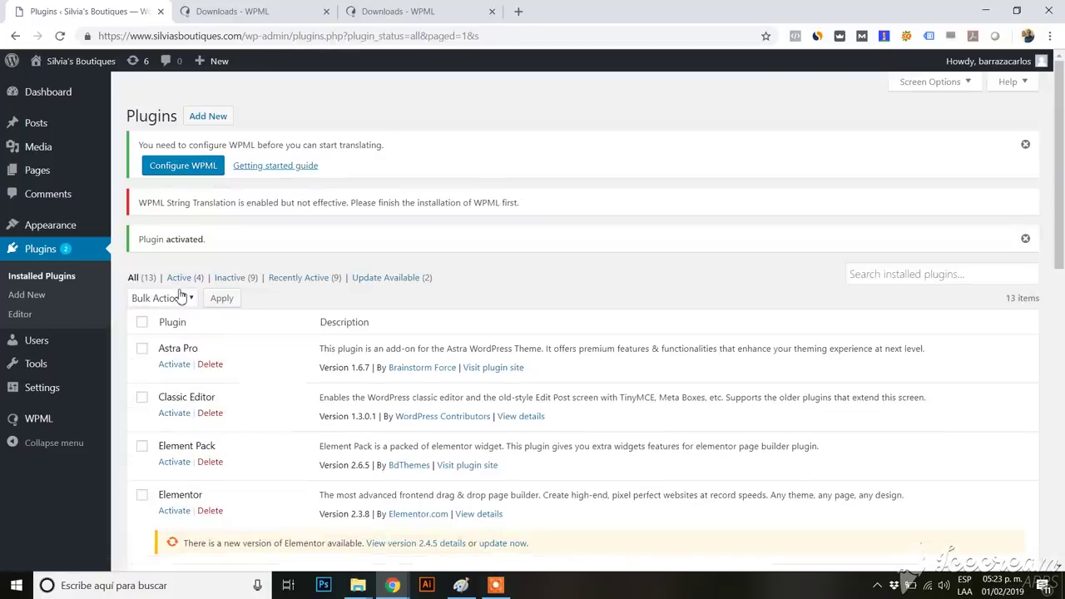
Step: Check the WPML Media, Multilingual CMS, String Translation and Translation Management entries among the installed plugins
scroll(180, 297, down, 7)
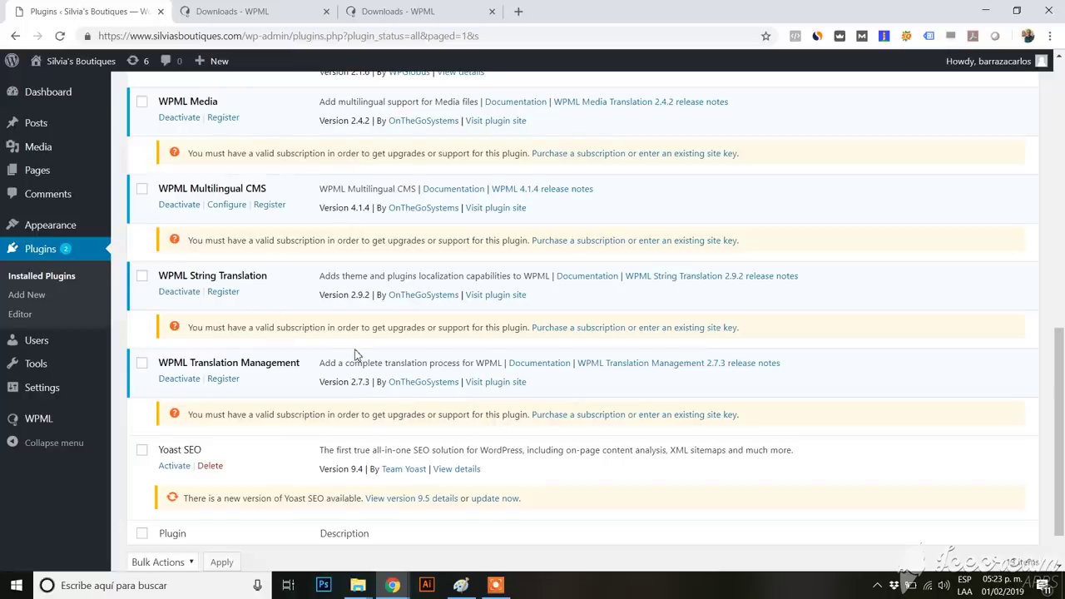
scroll(356, 354, up, 1)
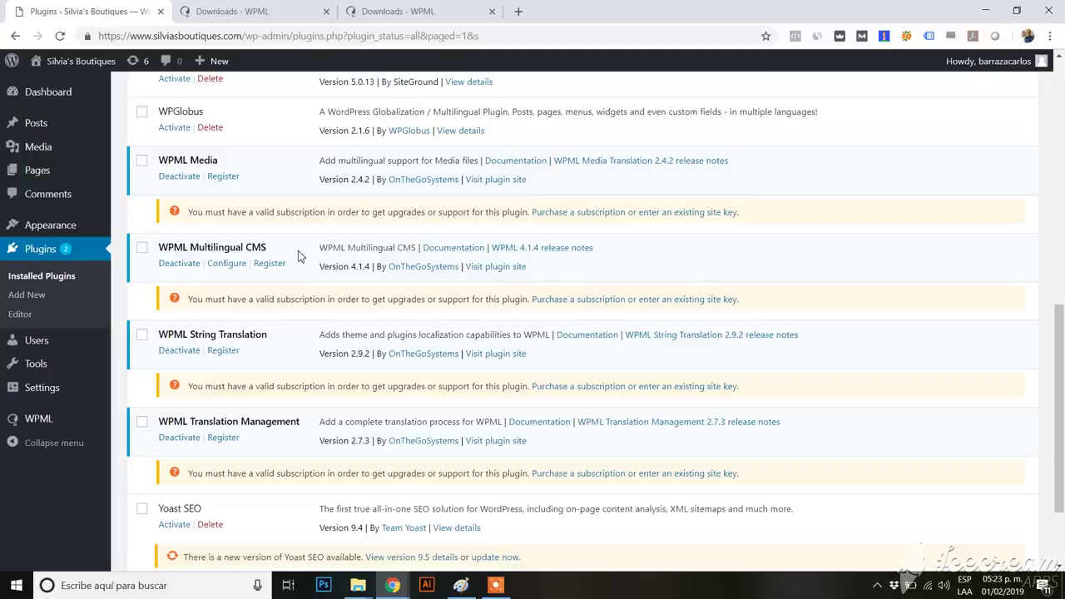
scroll(274, 271, up, 1)
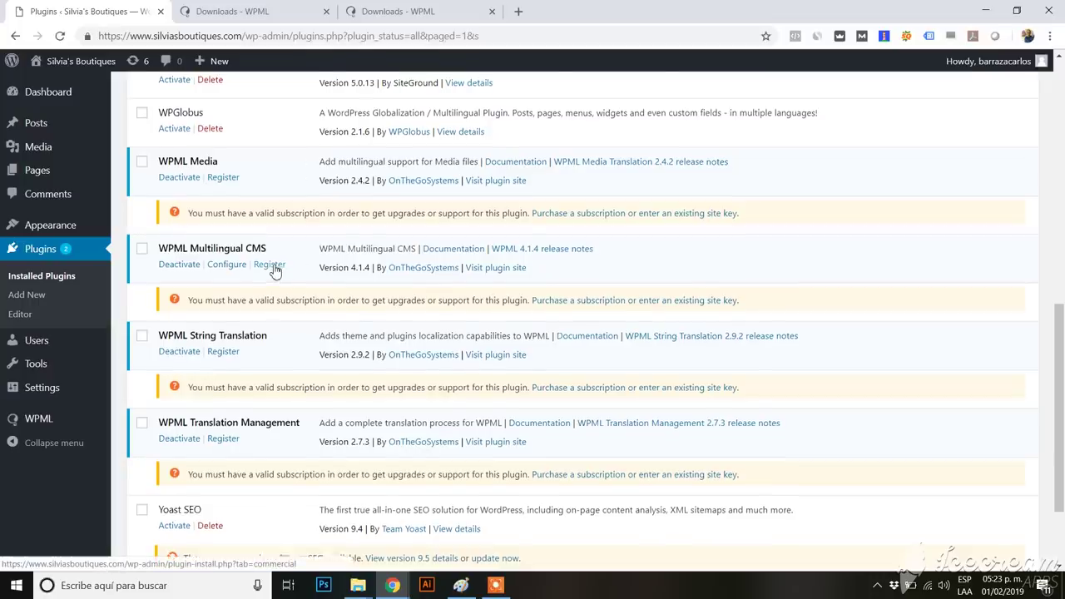
scroll(275, 271, up, 7)
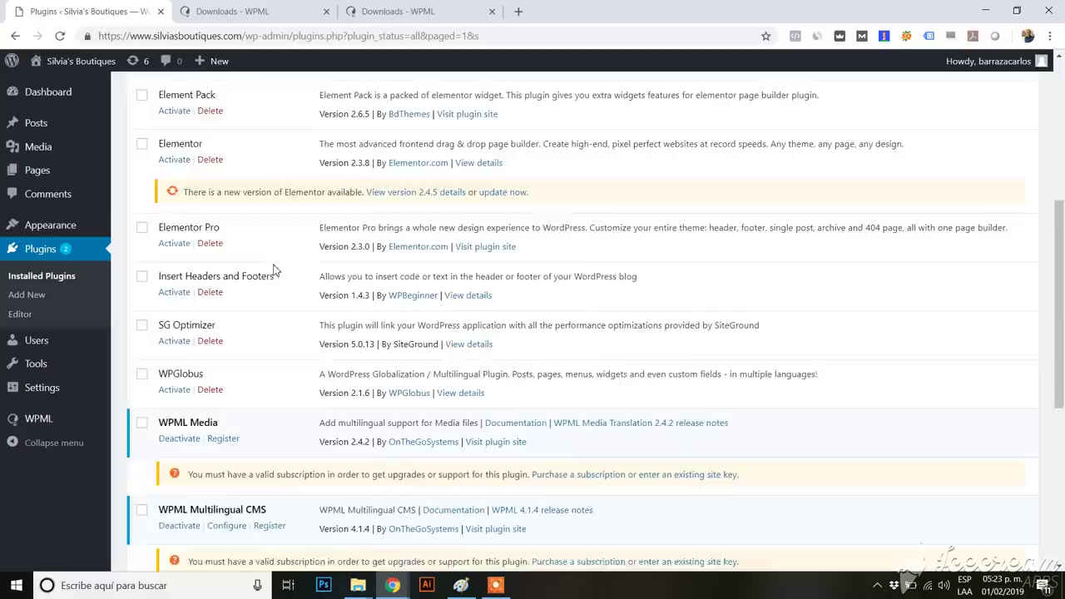
scroll(275, 266, up, 2)
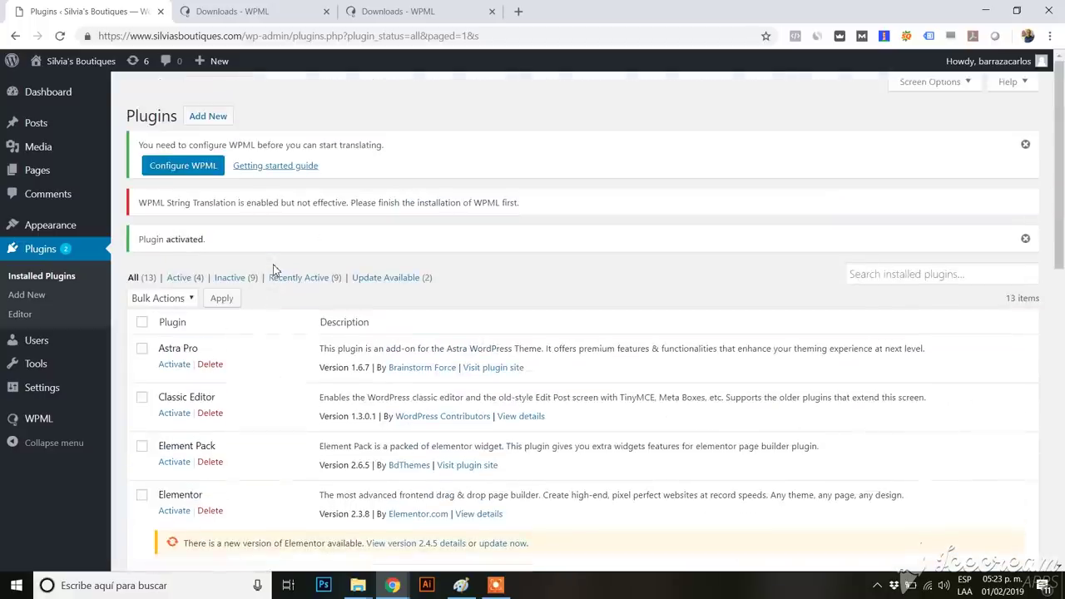
Step: Start the WPML configuration and set English as the current content language, continuing to the translation languages
click(183, 166)
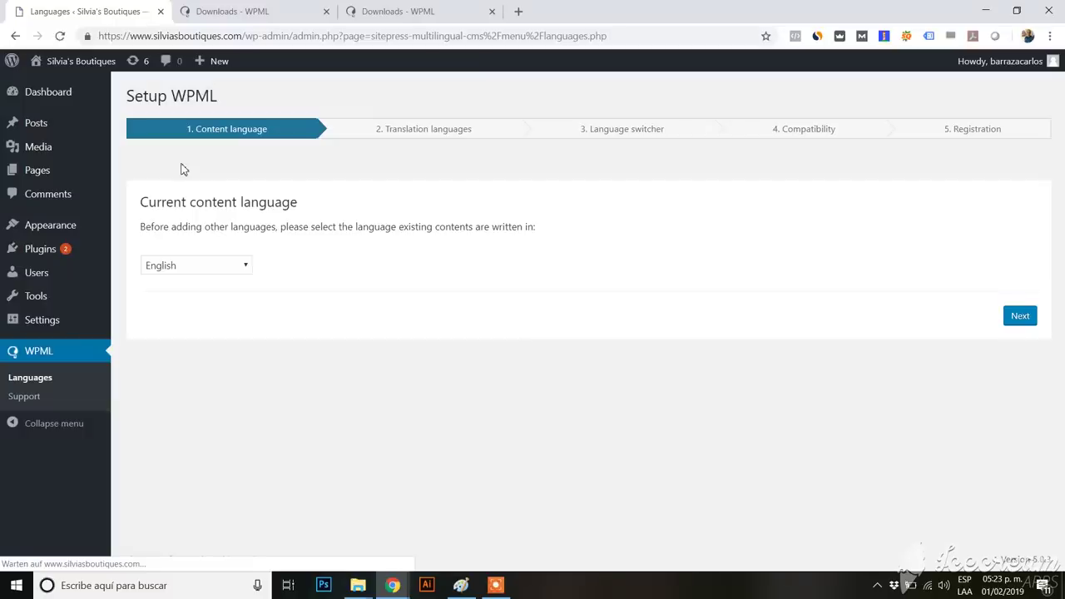
click(240, 266)
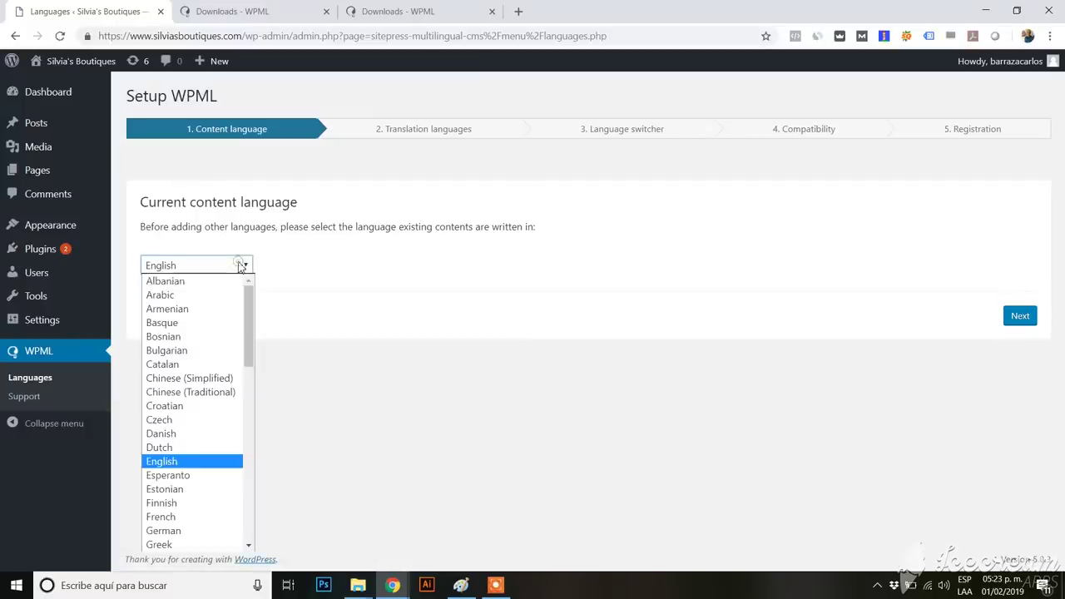
drag(248, 300, 257, 467)
click(260, 472)
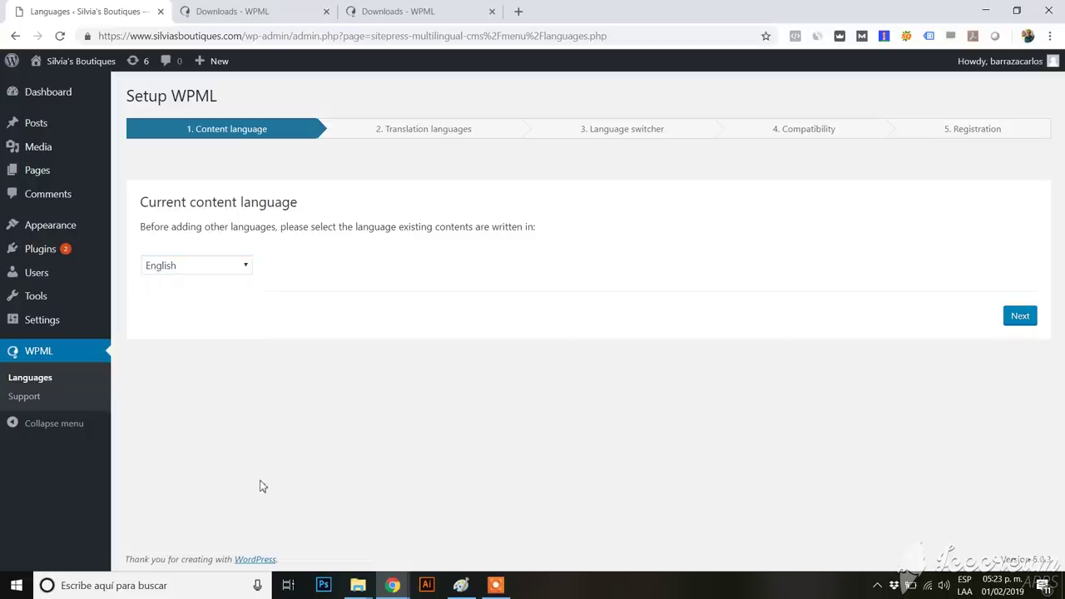
click(239, 266)
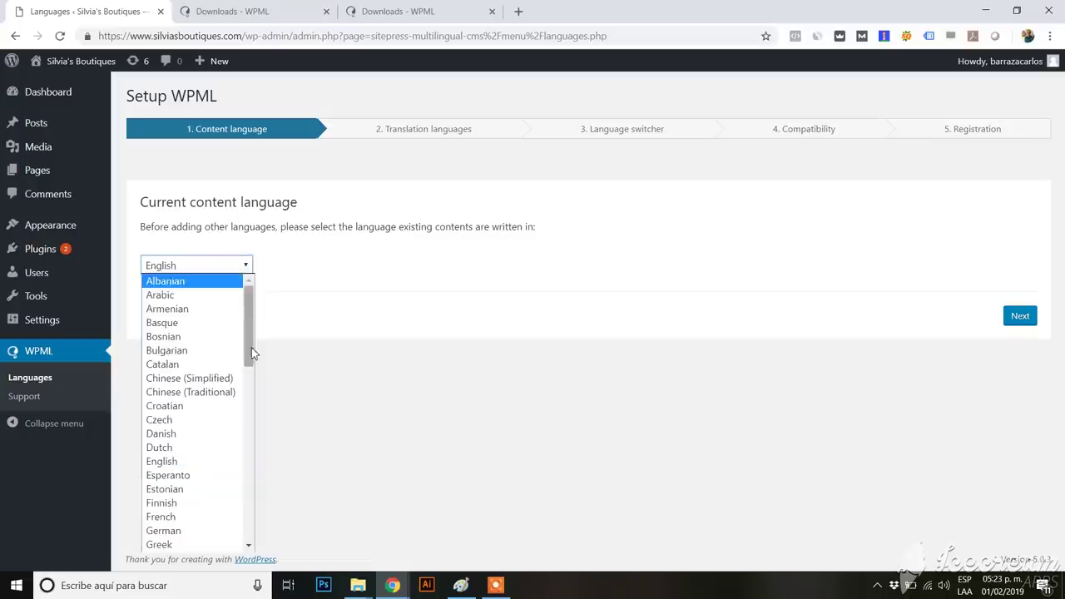
click(205, 462)
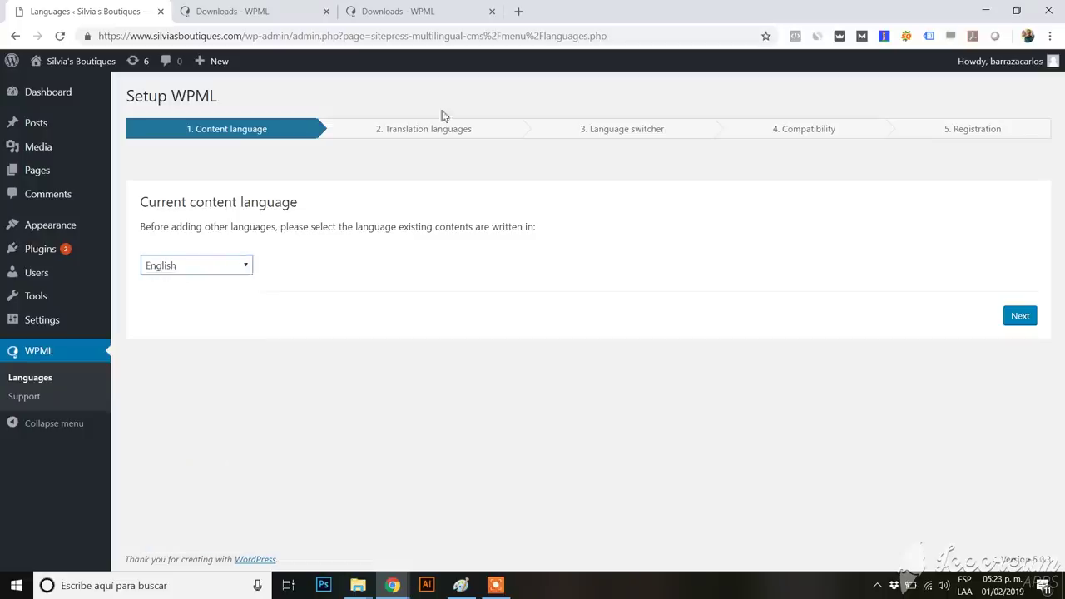
click(1026, 318)
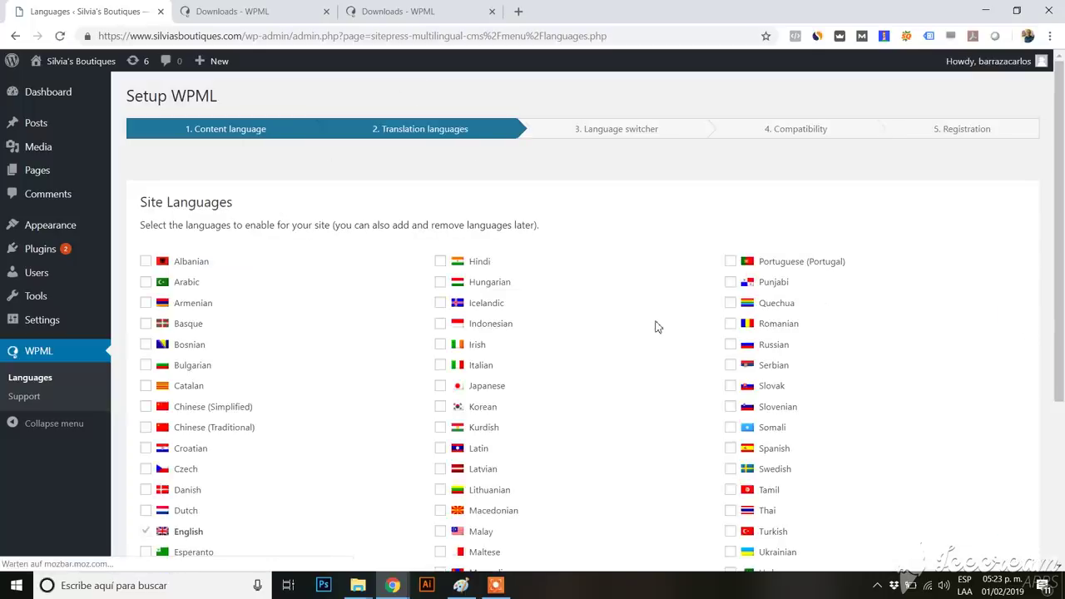
Step: Enable Spanish as an additional site language and continue to the language switcher setup
scroll(656, 326, down, 1)
scroll(655, 327, down, 2)
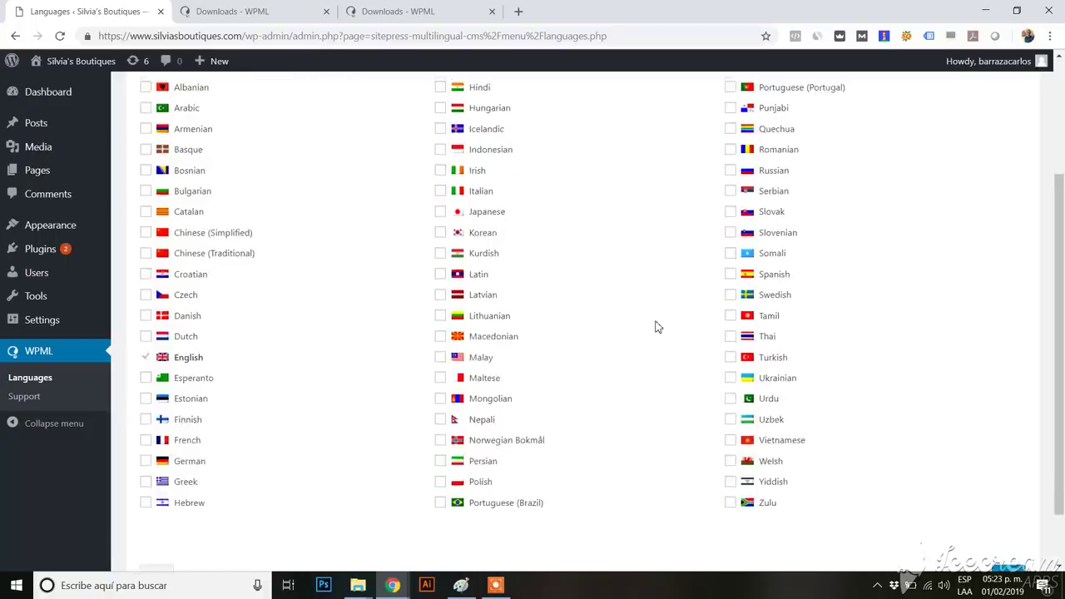
scroll(575, 238, up, 1)
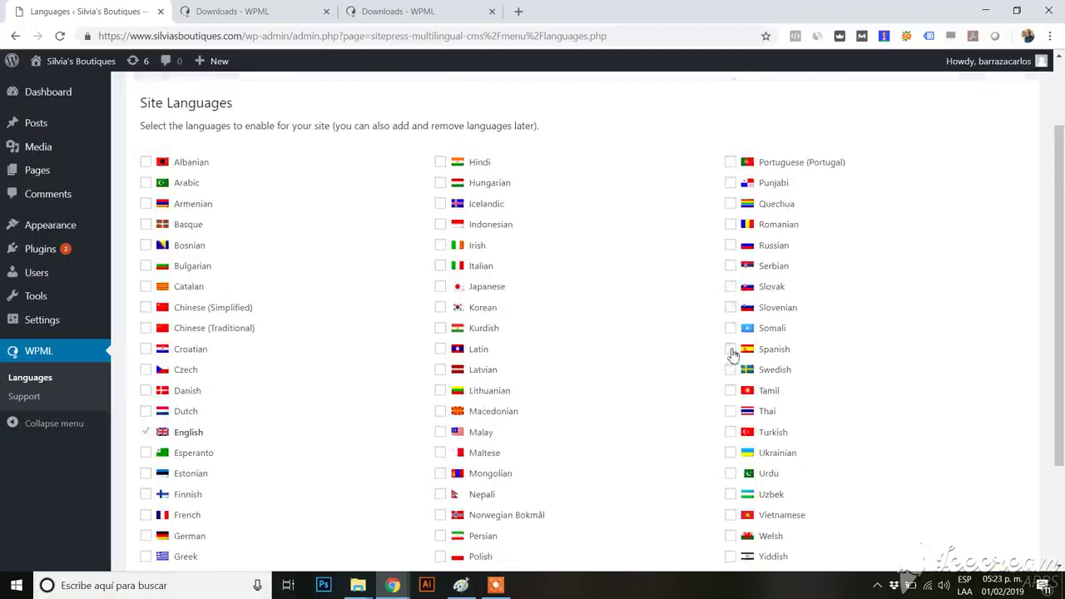
click(731, 349)
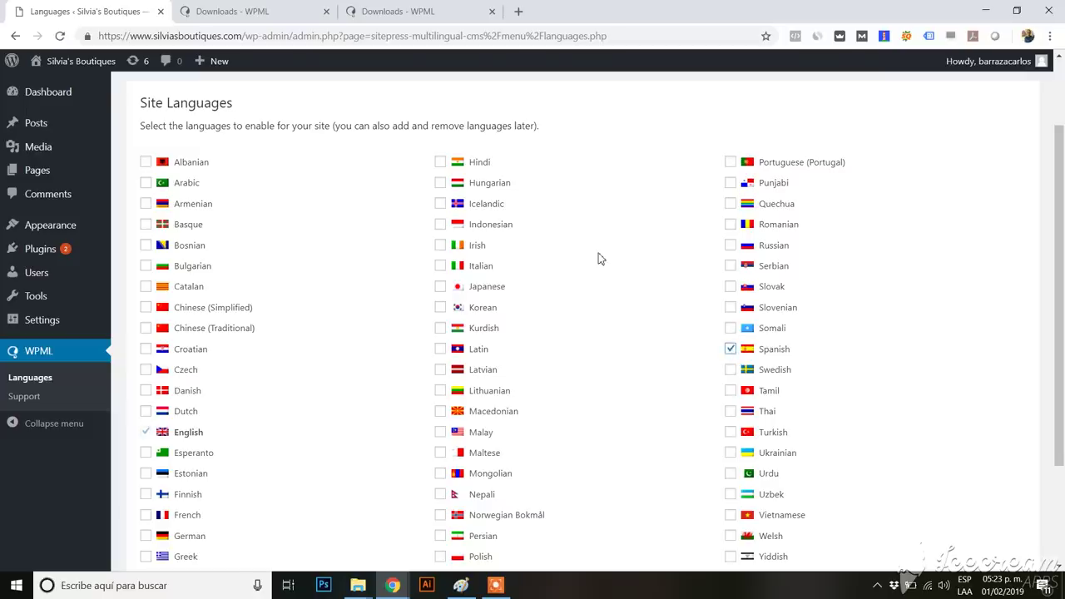
scroll(601, 258, up, 1)
scroll(600, 258, down, 3)
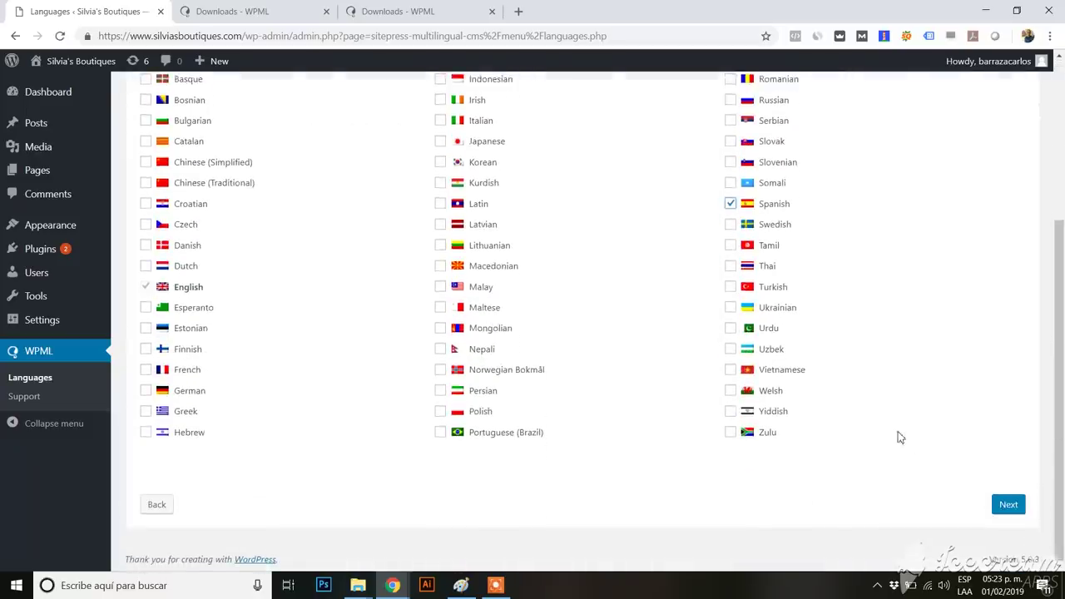
click(1009, 505)
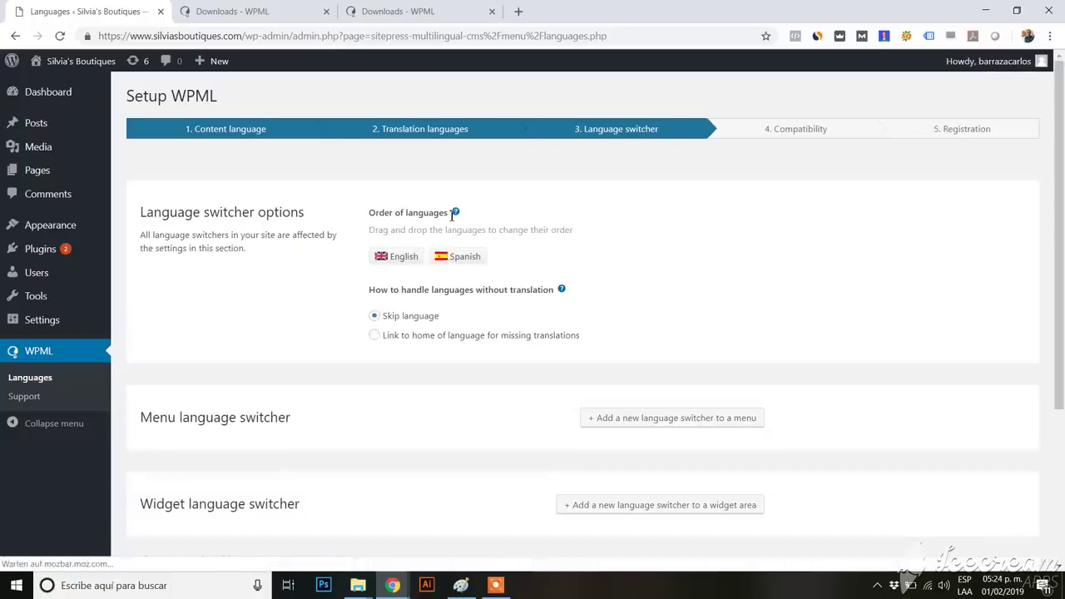
Step: Add a new menu language switcher and assign it to Main Menu
scroll(450, 220, down, 1)
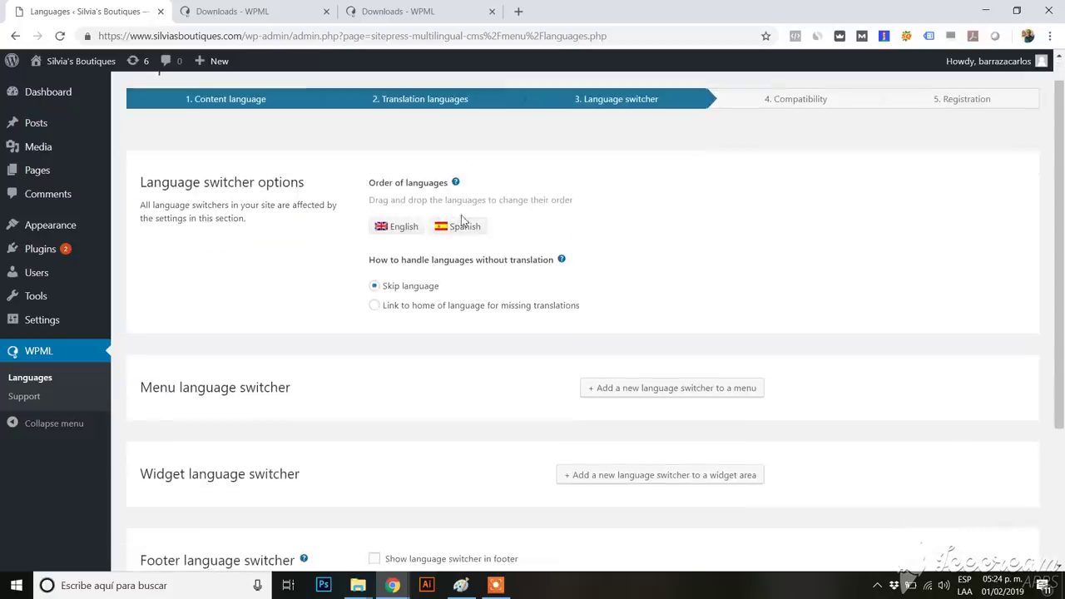
scroll(509, 266, down, 3)
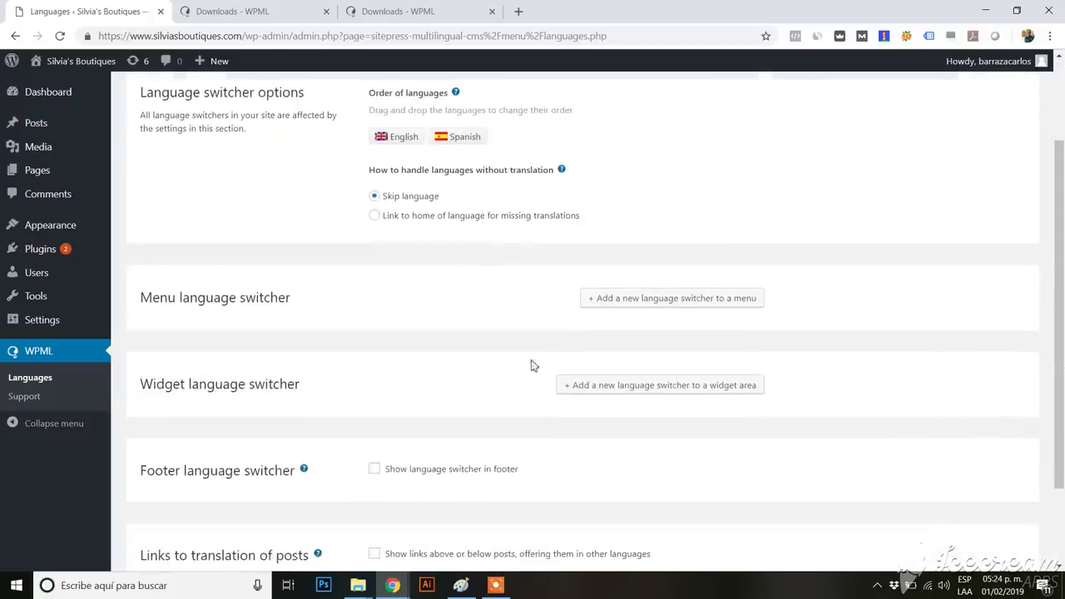
click(671, 302)
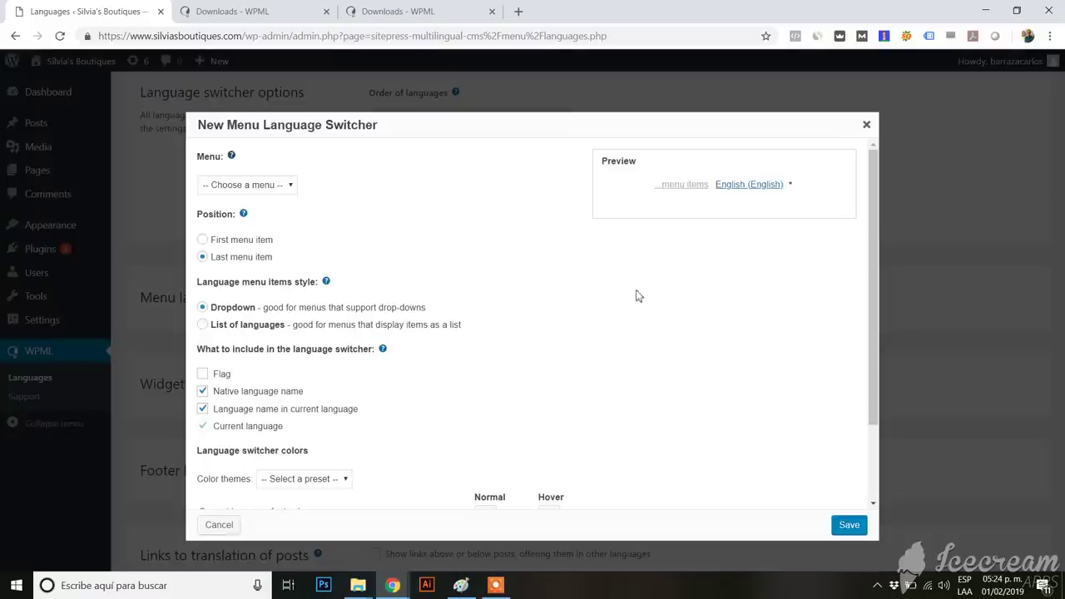
click(277, 190)
click(270, 210)
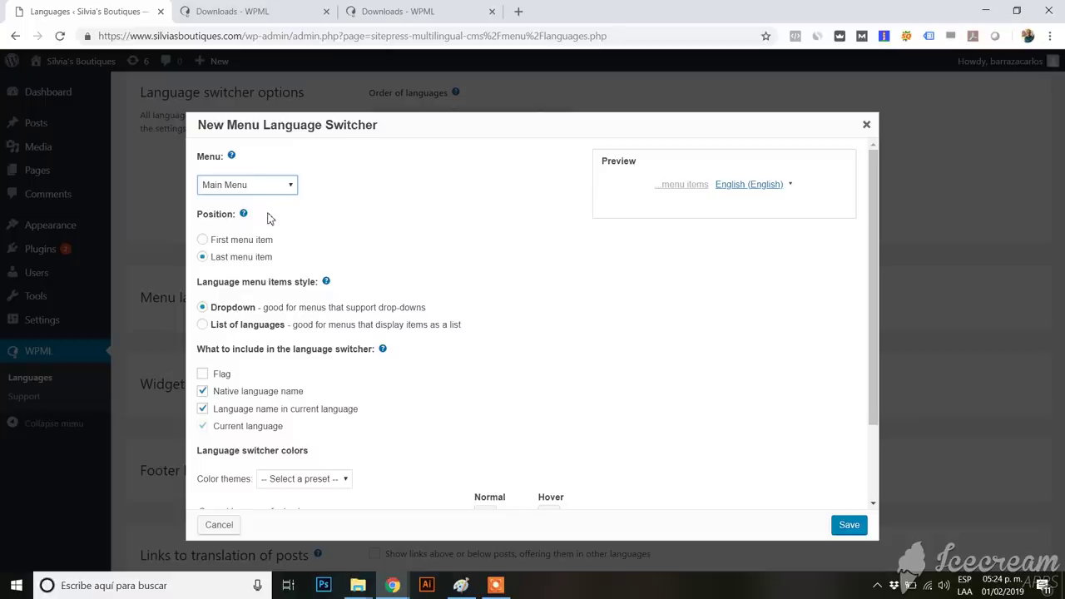
click(267, 189)
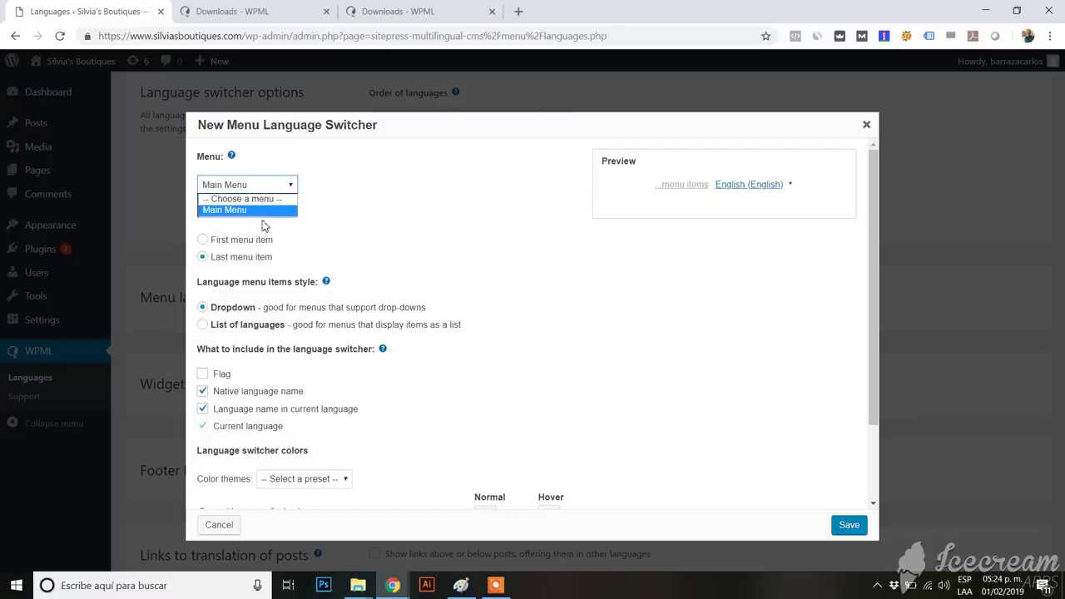
click(267, 213)
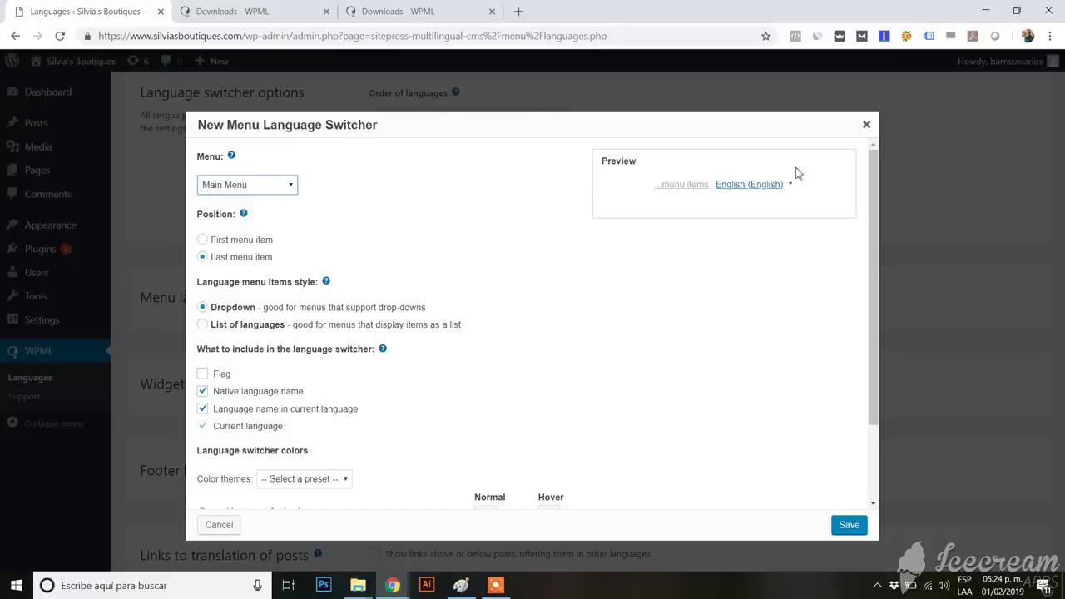
Step: Include the flag in the language switcher and set its menu items style to List of languages
mouse_move(775, 183)
click(215, 376)
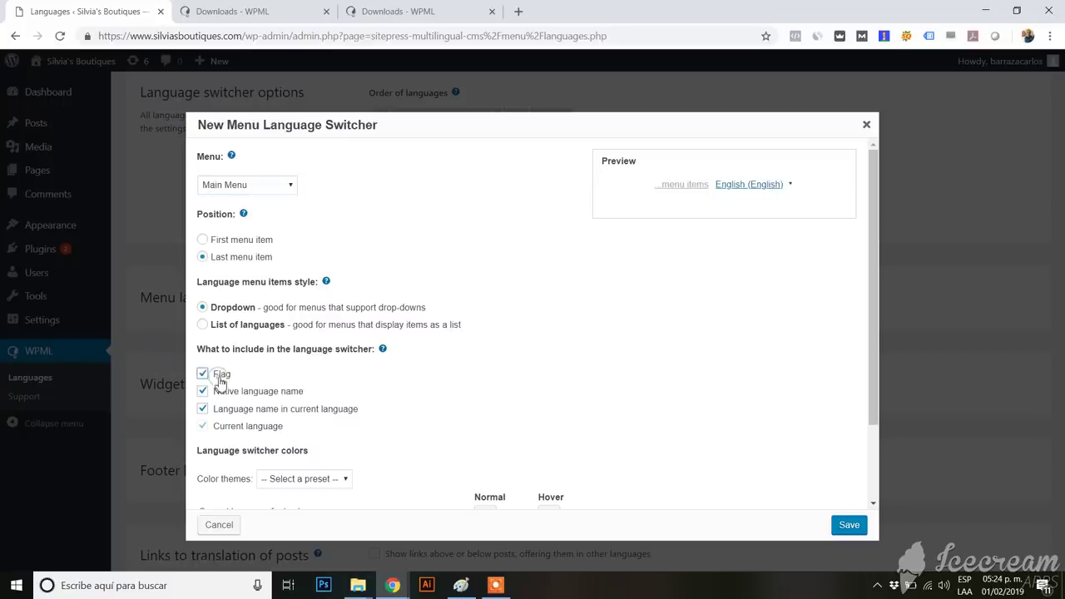
mouse_move(738, 175)
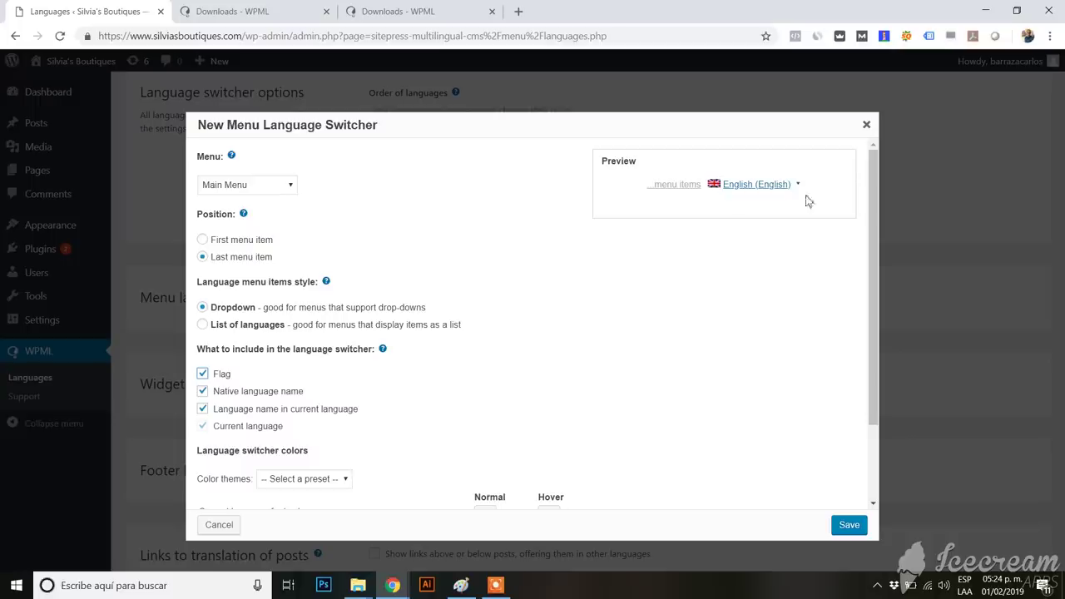
click(243, 324)
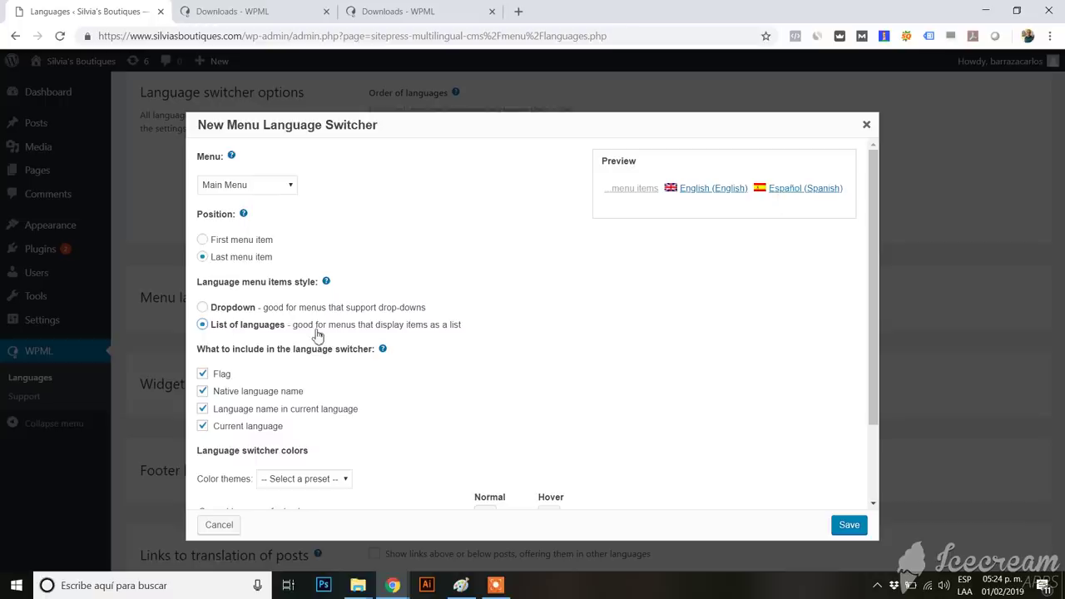
Step: Exclude the language name in current language from the switcher, keeping the flag and native language name
scroll(273, 399, down, 1)
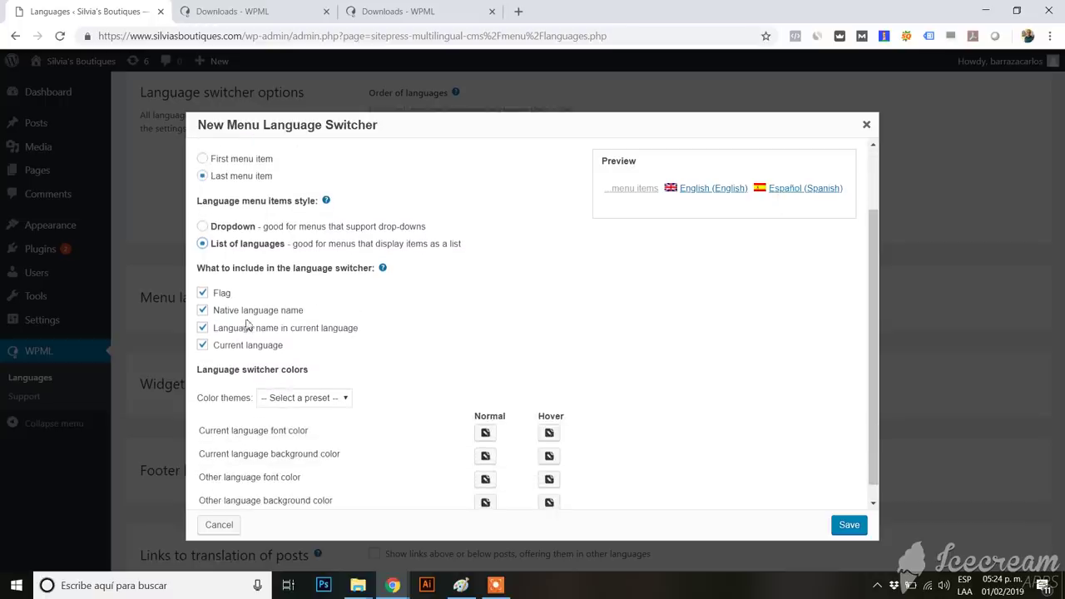
click(203, 293)
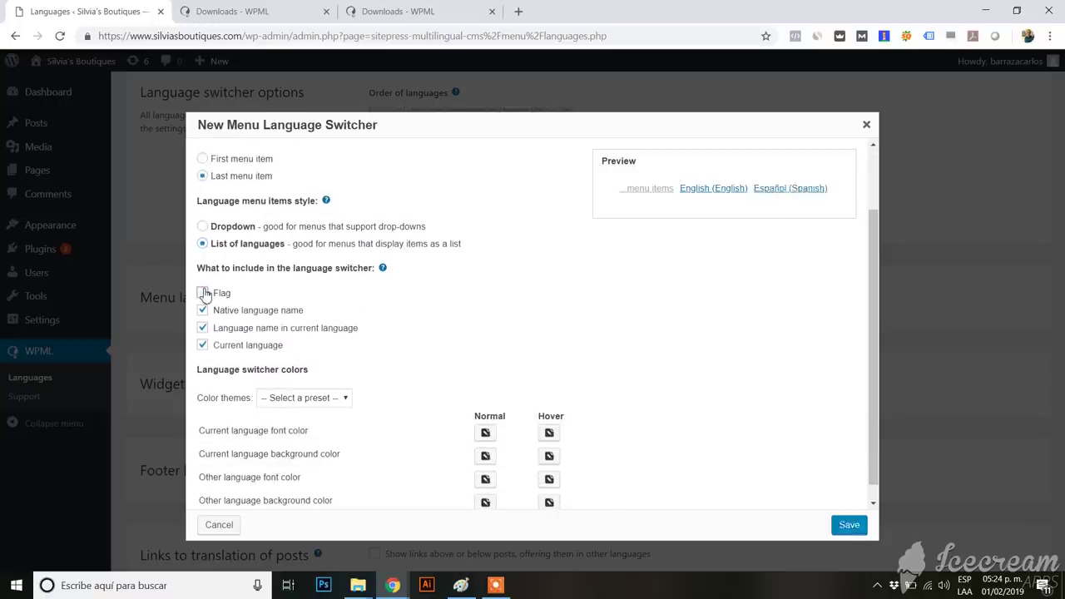
click(203, 293)
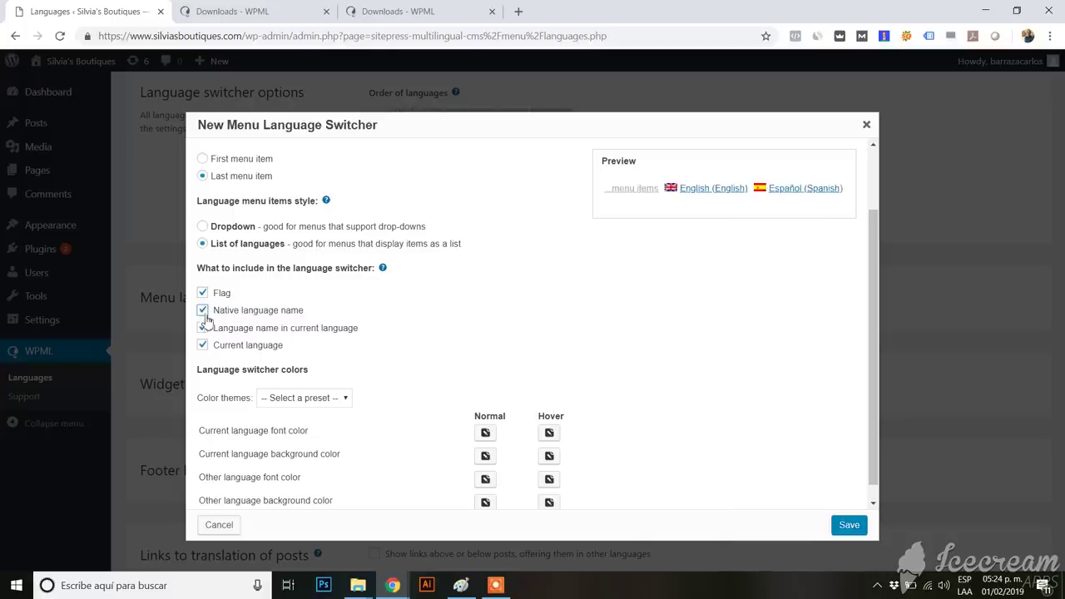
click(203, 329)
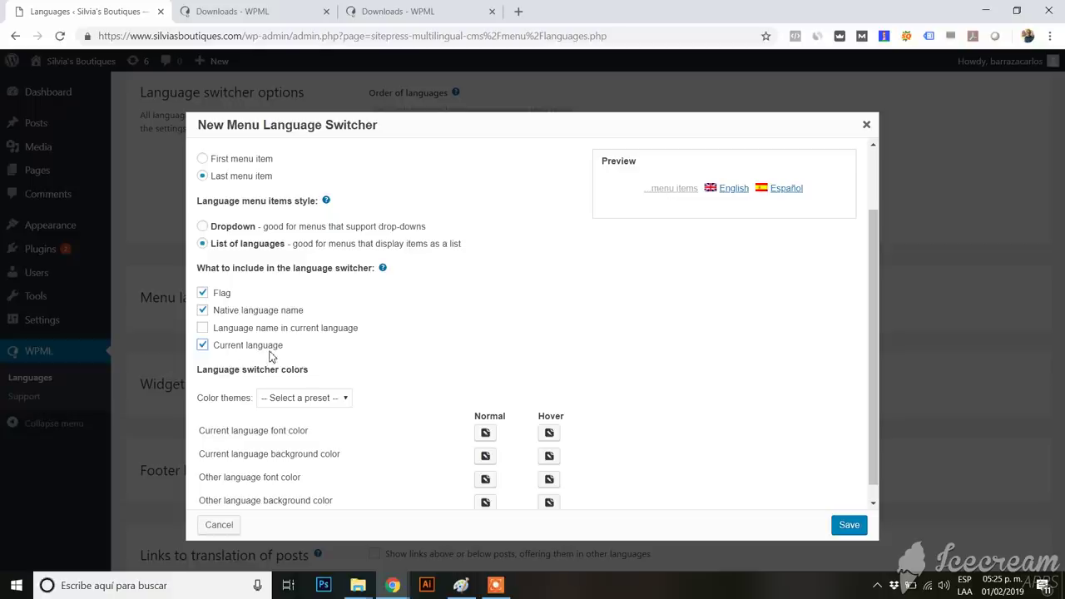
Step: Try the Blue color theme on the language switcher and clear all its colors again
scroll(380, 383, down, 1)
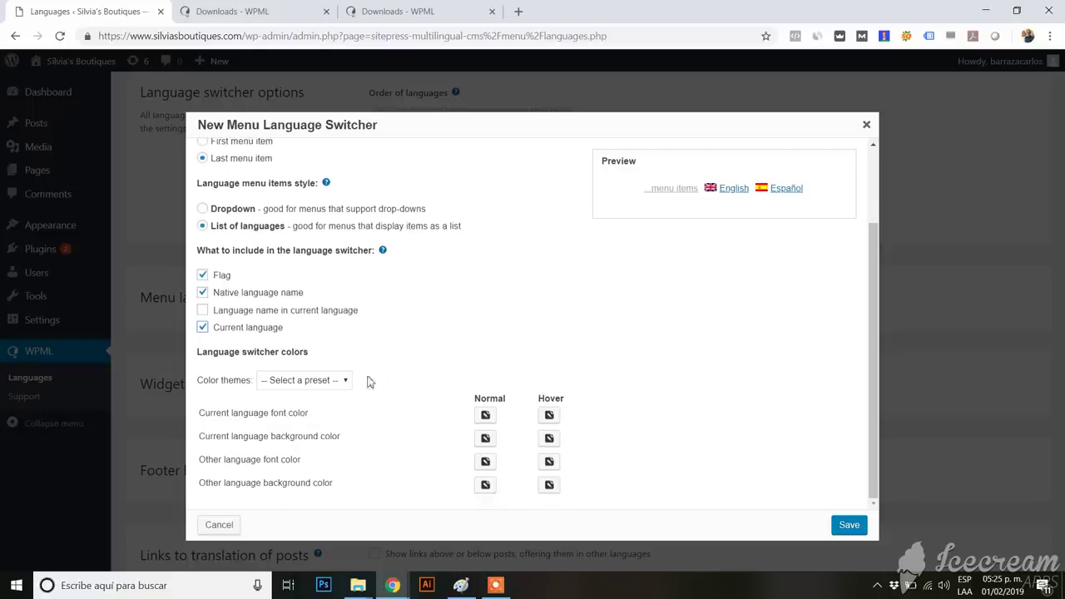
click(345, 382)
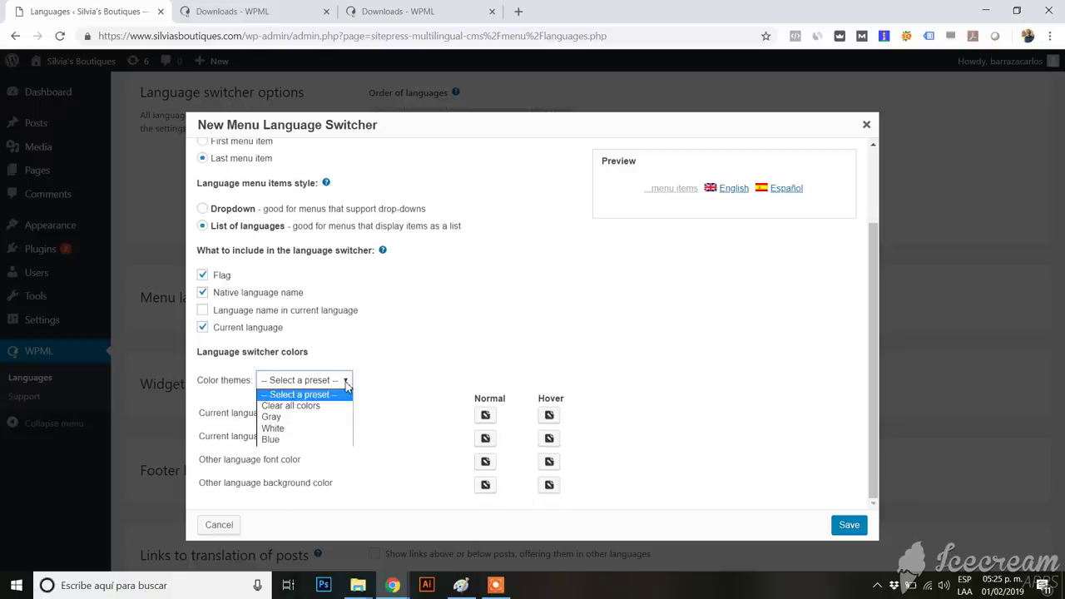
click(315, 446)
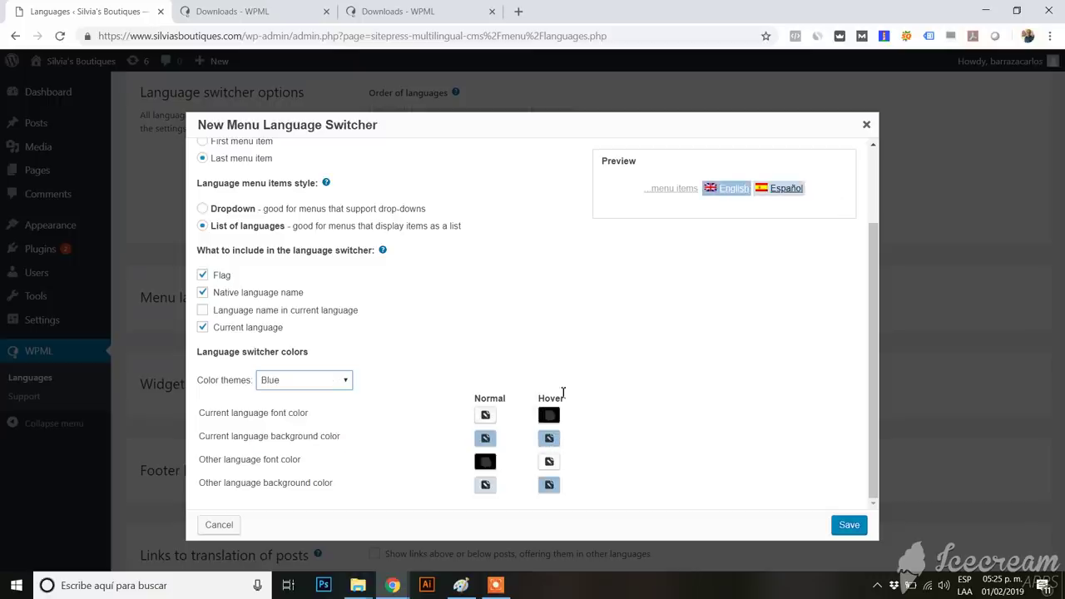
click(328, 384)
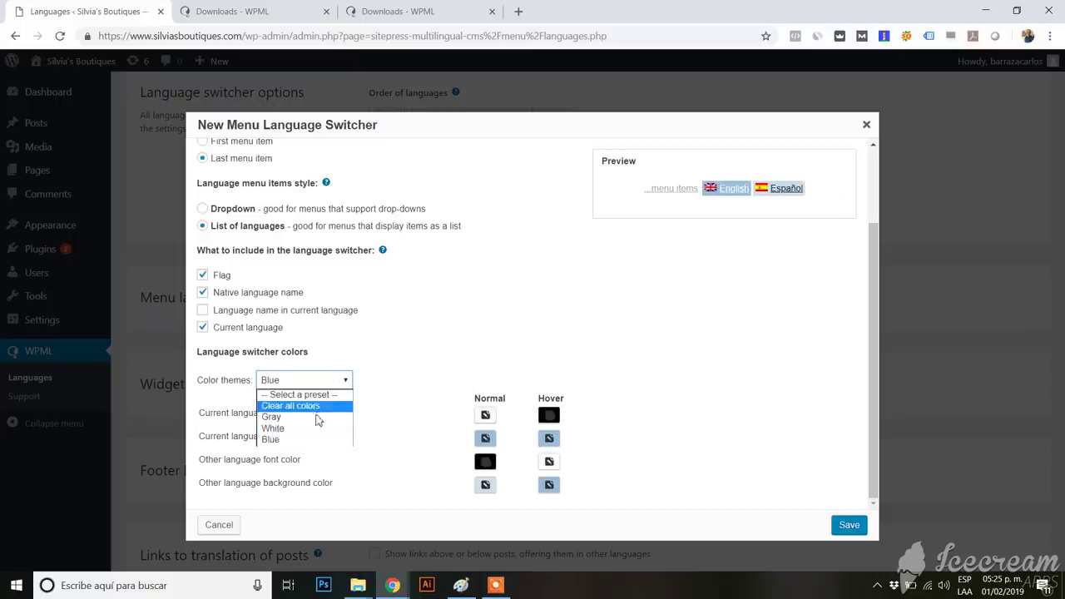
click(291, 406)
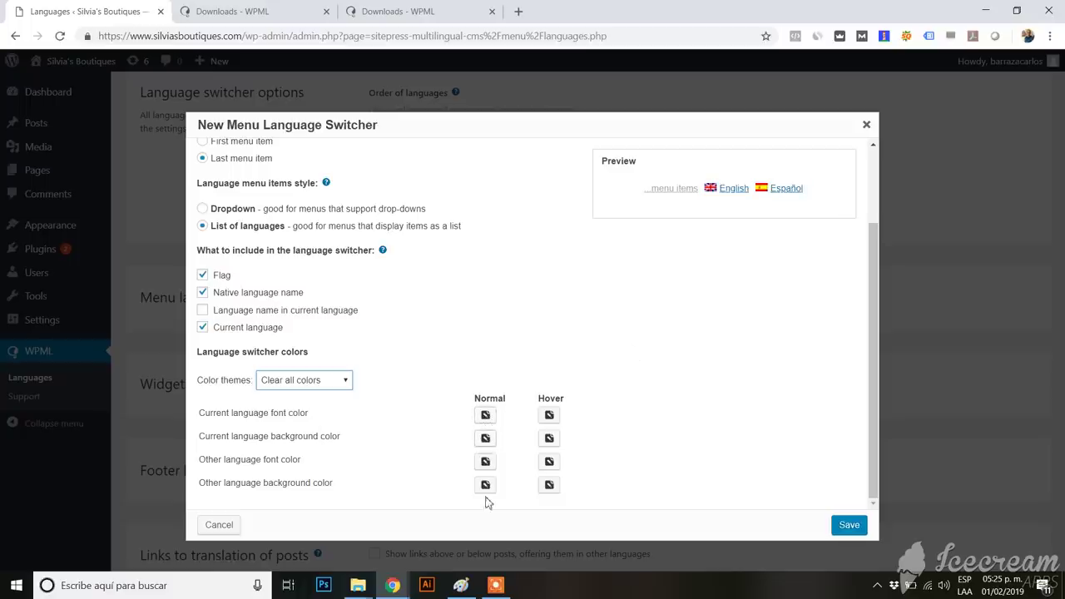
Step: Save the menu language switcher and continue to the compatibility reporting stage of the setup
click(846, 525)
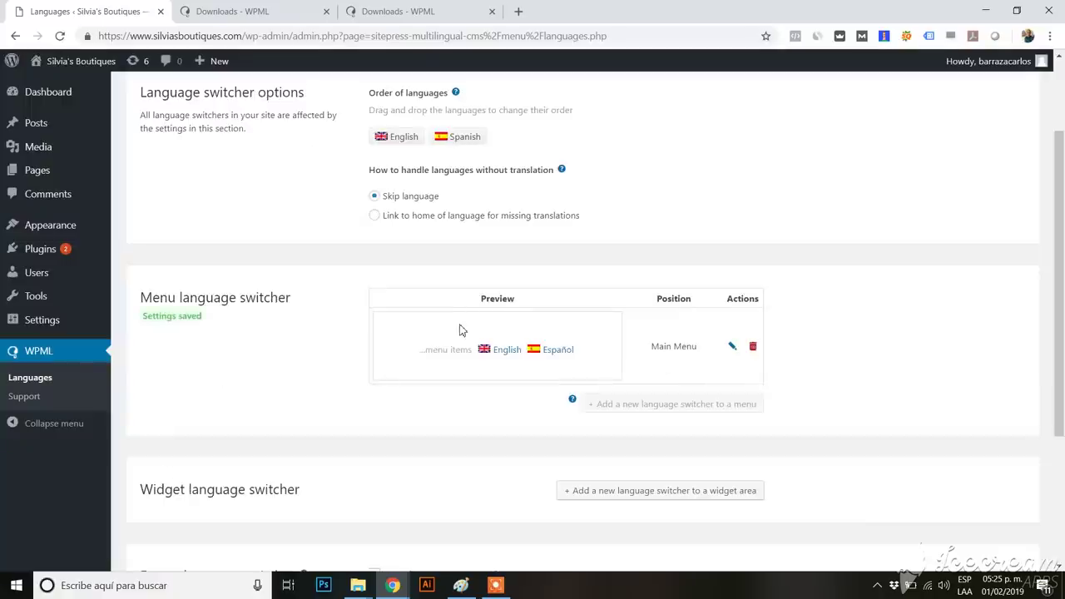
scroll(462, 331, down, 3)
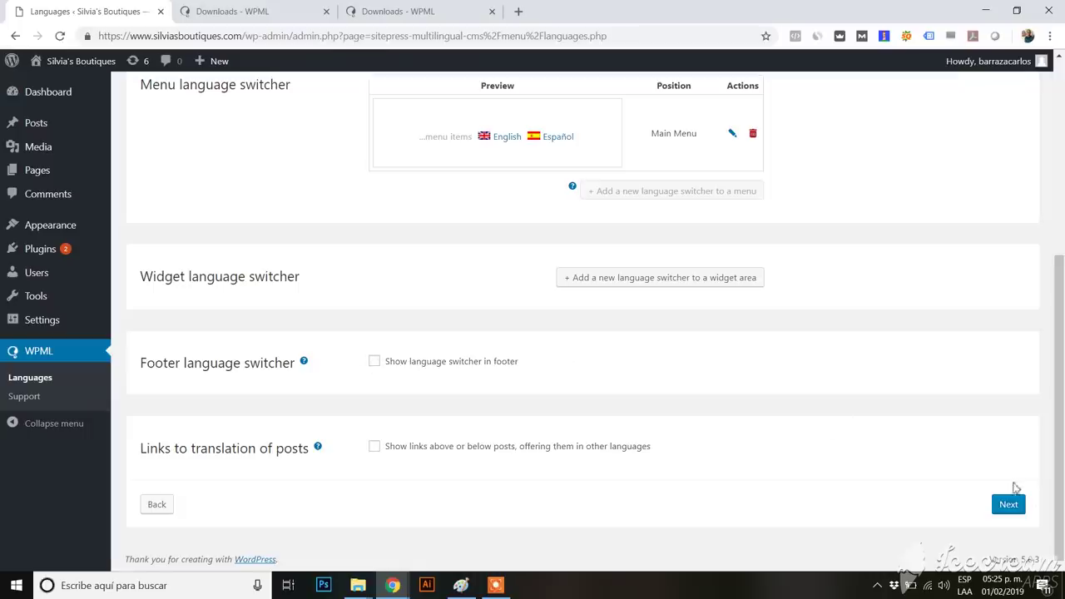
click(1009, 509)
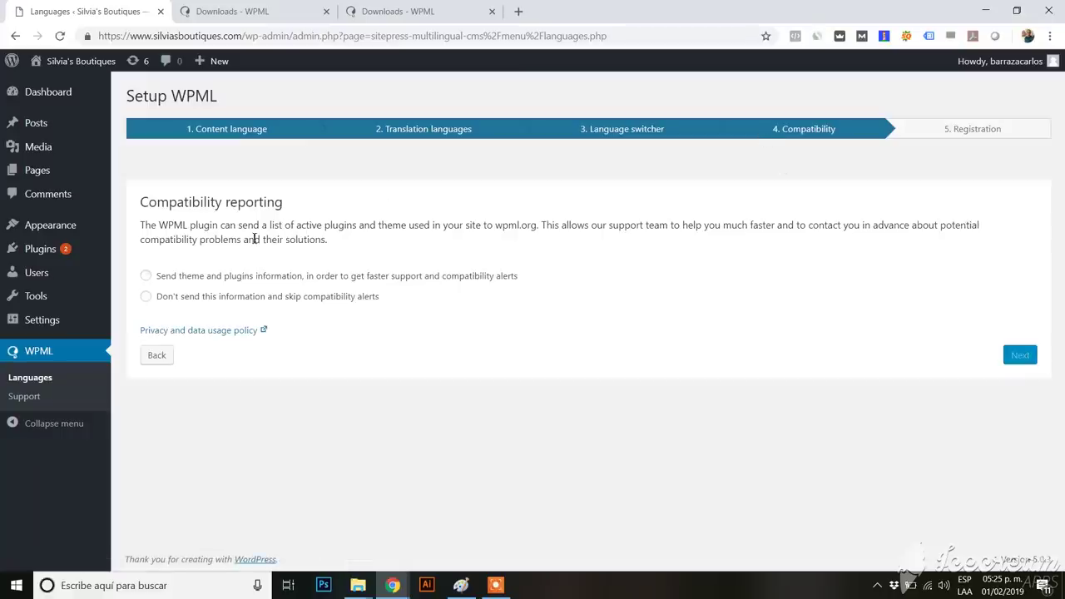
Step: Decline sending theme and plugin information to WPML, and postpone the site key registration
click(217, 301)
click(1023, 363)
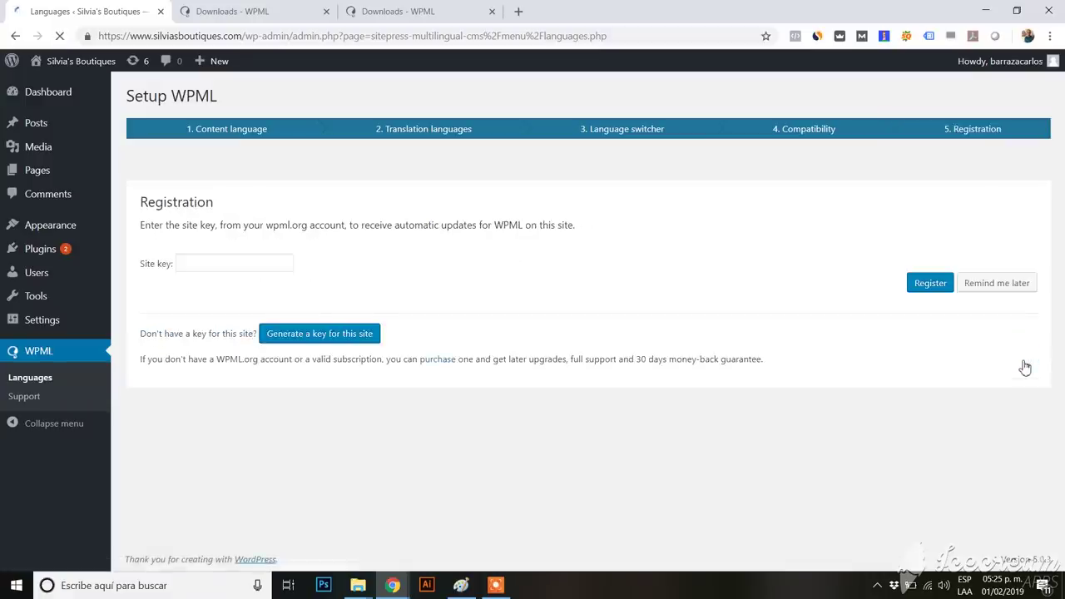
click(234, 265)
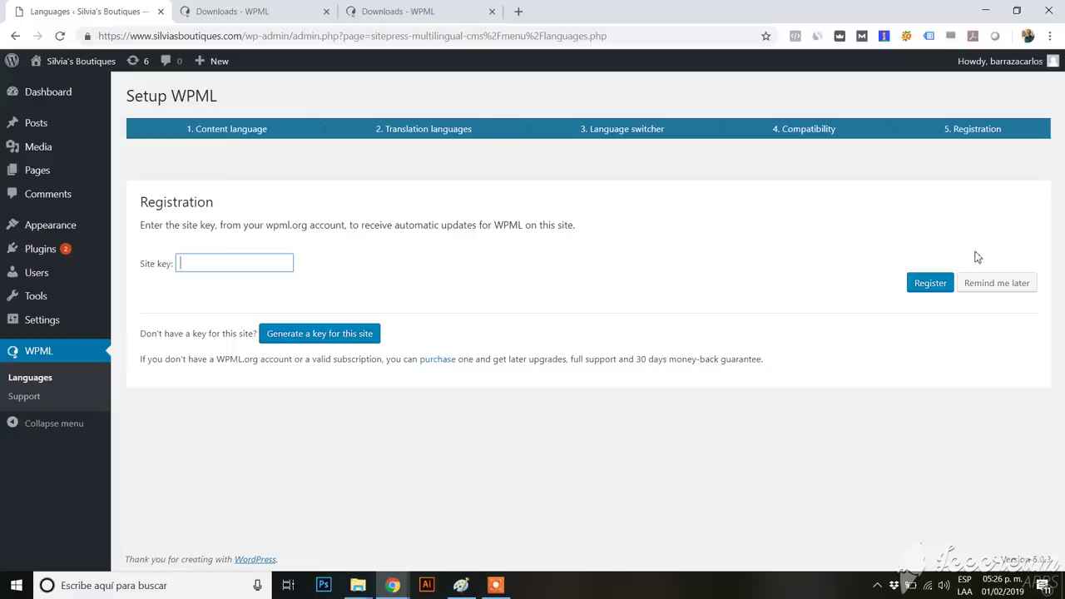
click(988, 286)
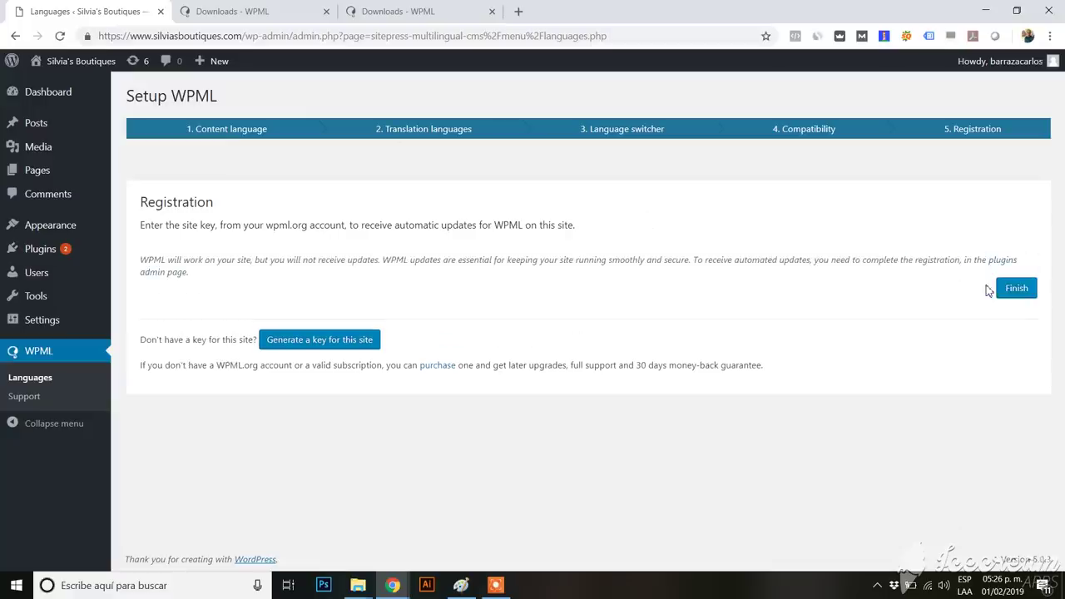
Step: Finish the WPML setup wizard and dismiss the notices about WPML registration and setting media languages
click(1013, 292)
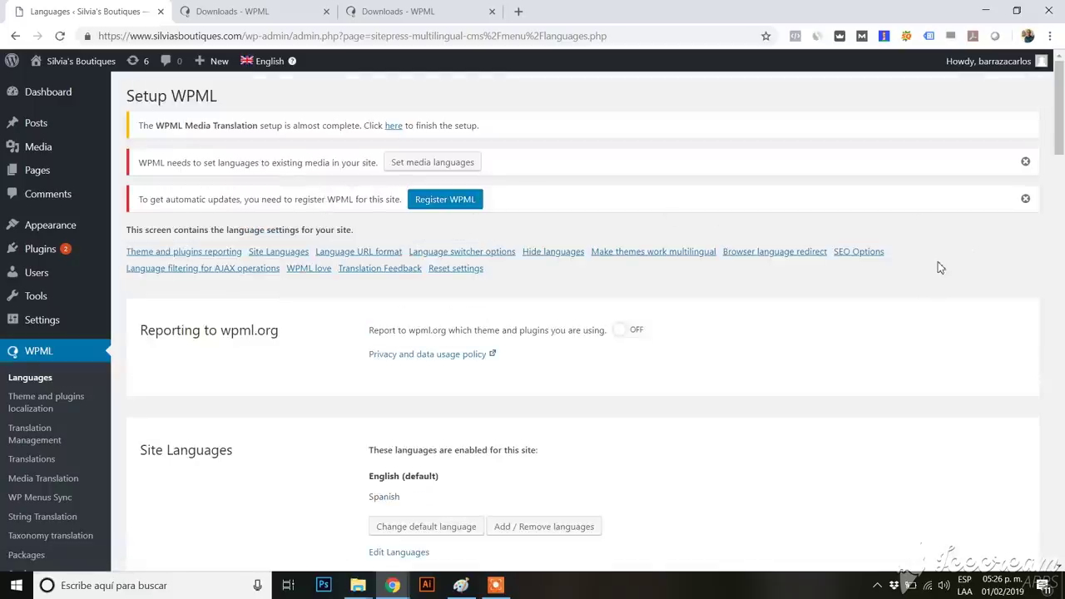
click(1024, 201)
click(1026, 163)
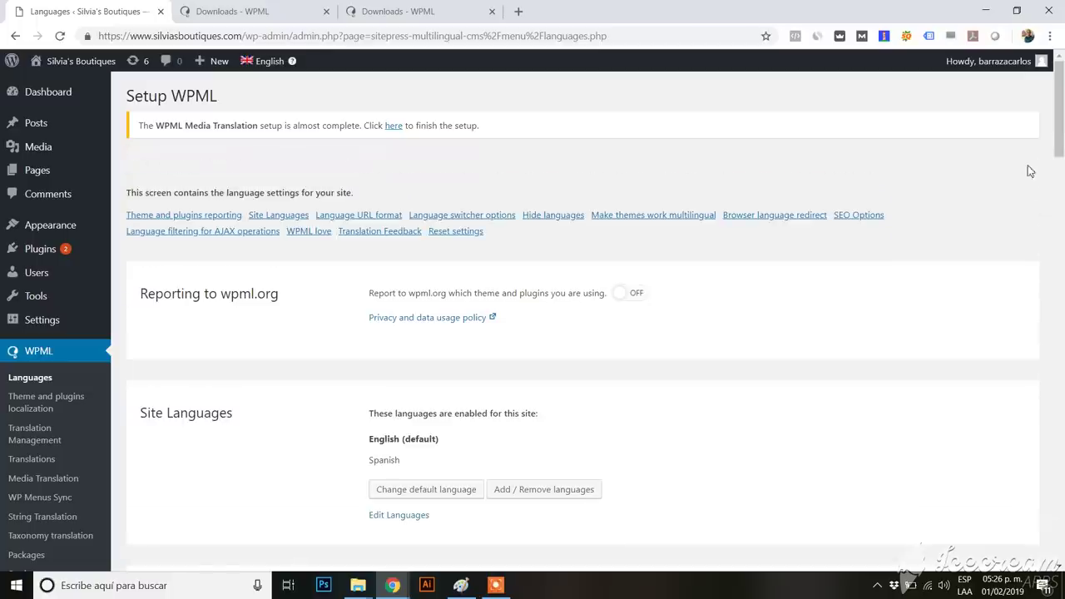
Step: Set the language URL format to different languages in directories and save it
scroll(847, 209, down, 1)
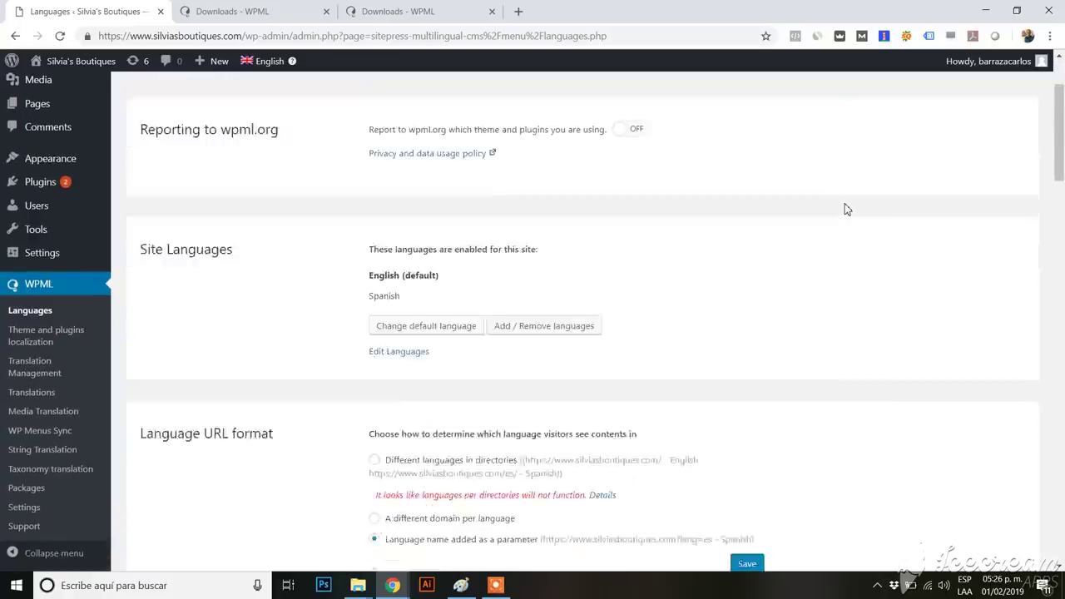
scroll(846, 209, down, 2)
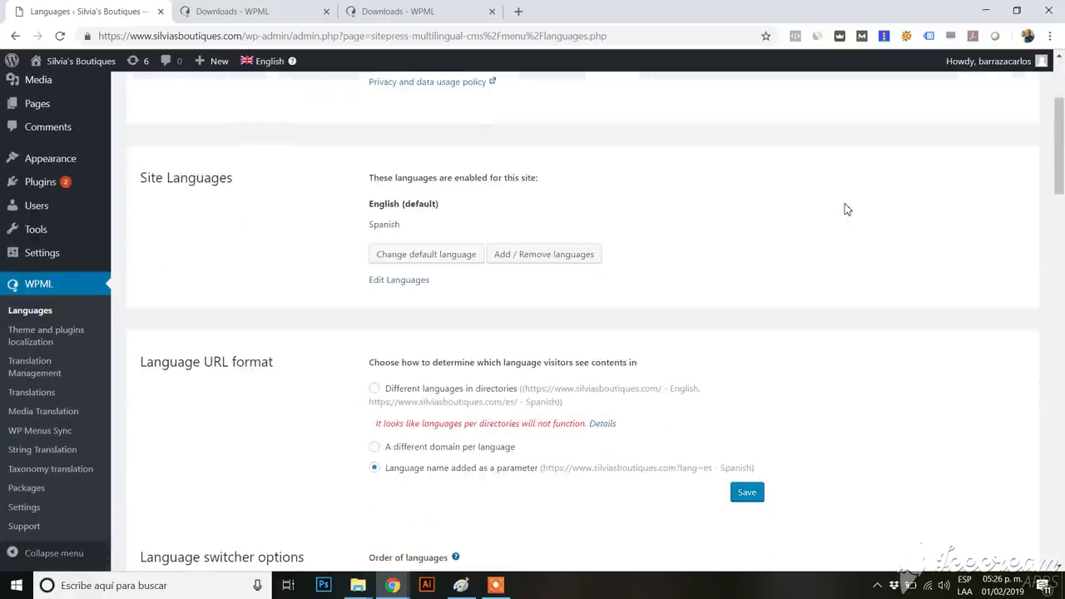
click(424, 391)
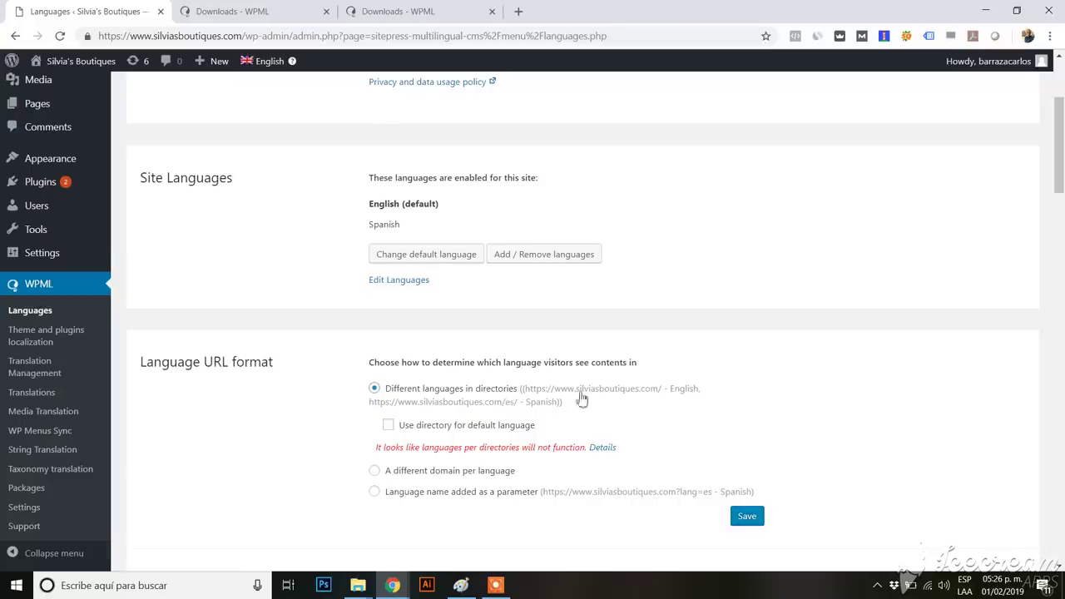
click(747, 516)
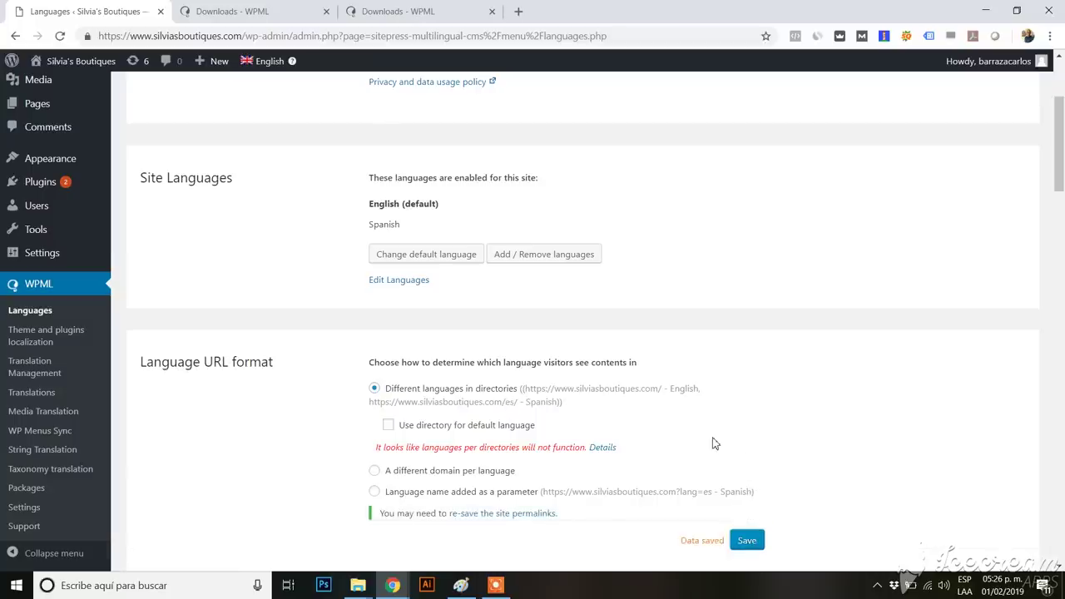
Step: Add German to the site languages and save the language selection
scroll(714, 444, down, 5)
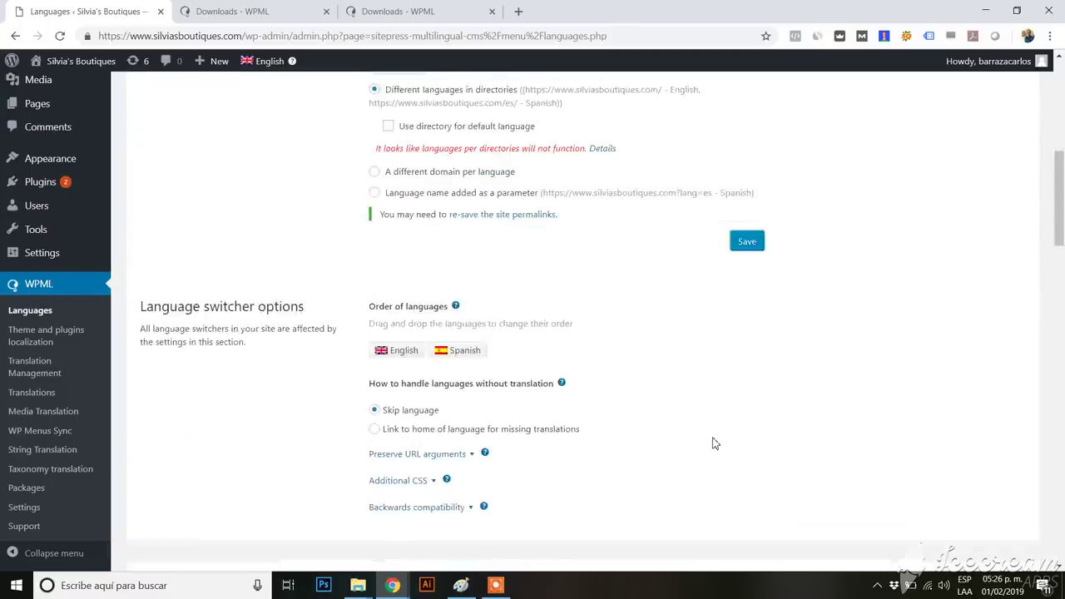
scroll(713, 444, down, 1)
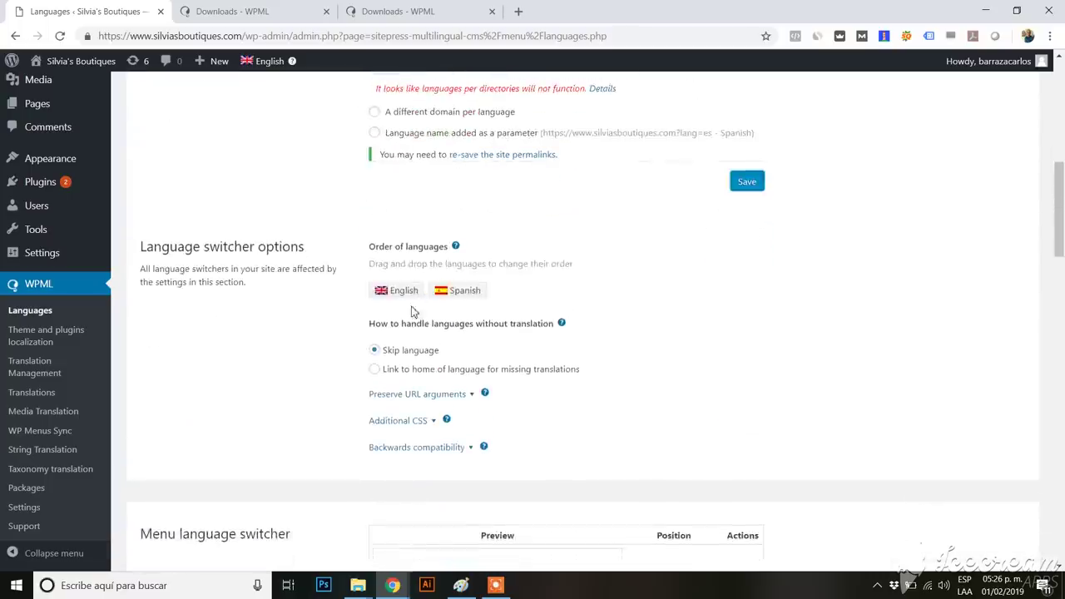
scroll(500, 274, down, 4)
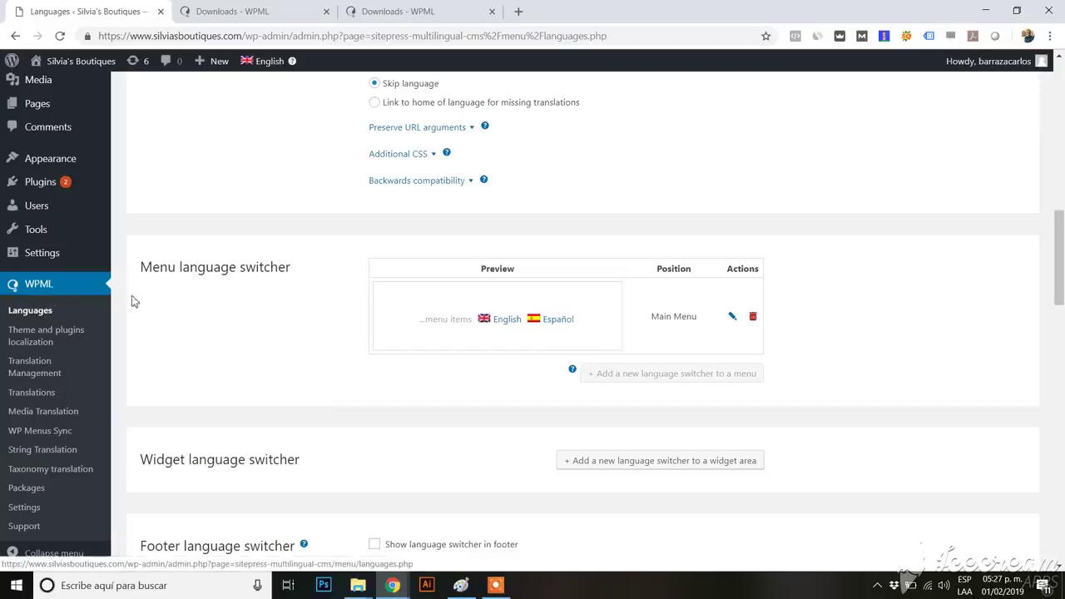
scroll(242, 308, down, 2)
scroll(242, 309, up, 6)
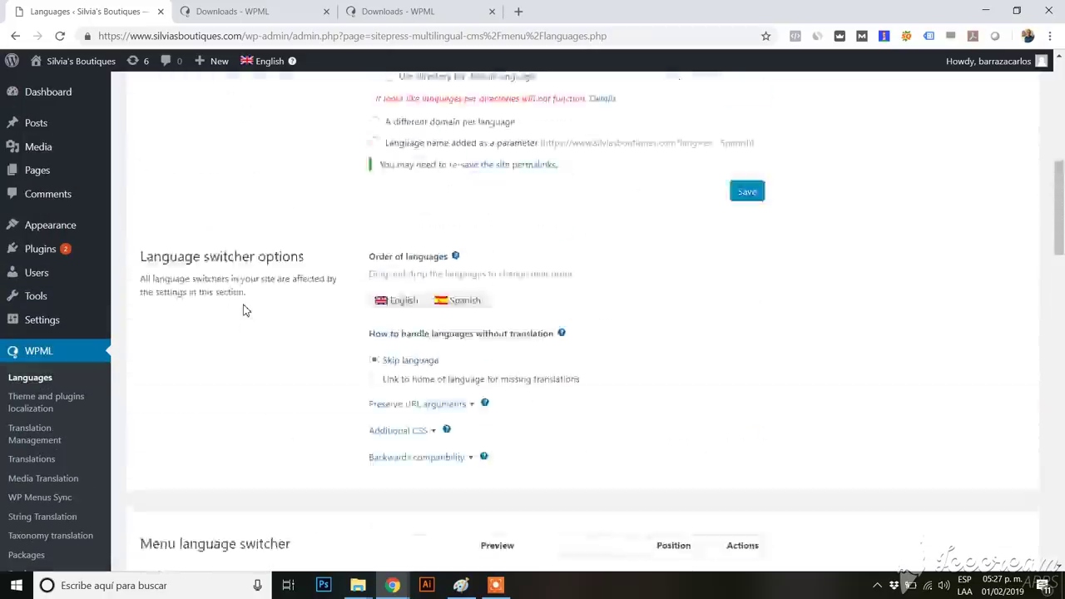
scroll(246, 310, up, 7)
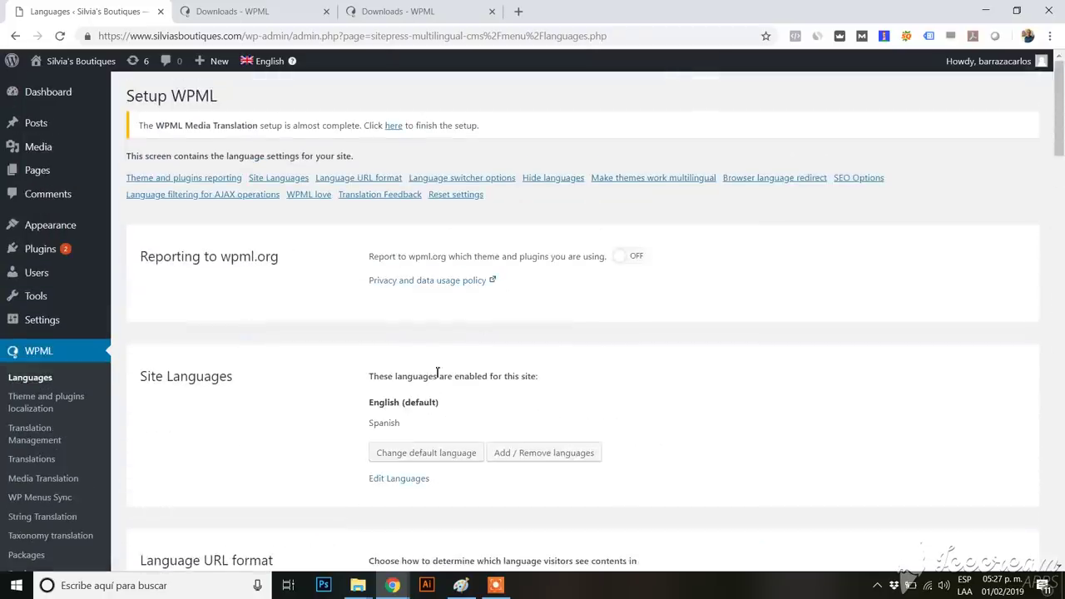
click(531, 462)
scroll(531, 459, down, 3)
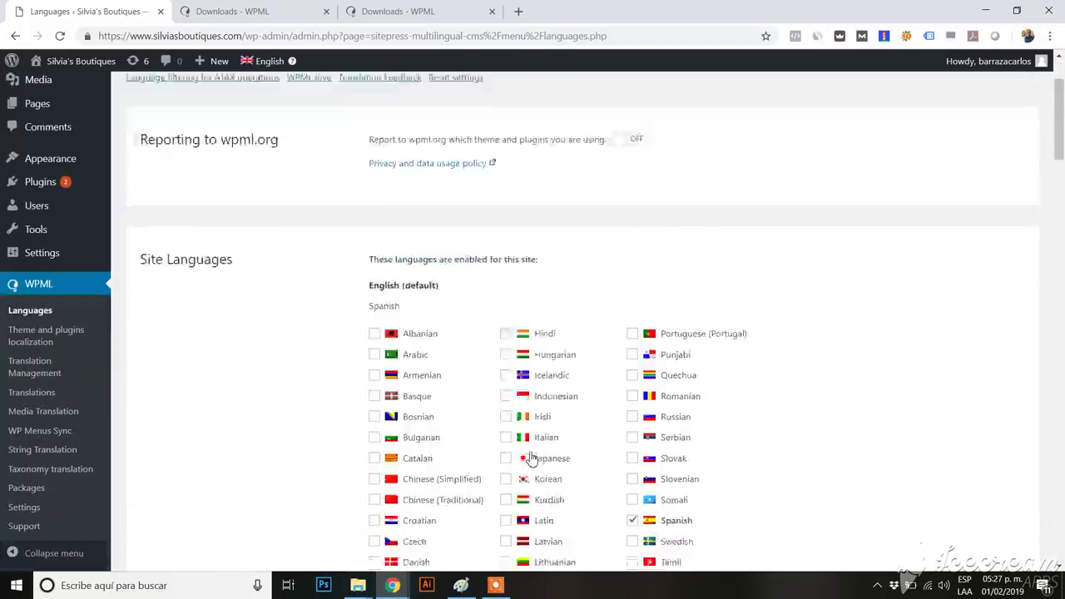
scroll(531, 459, down, 3)
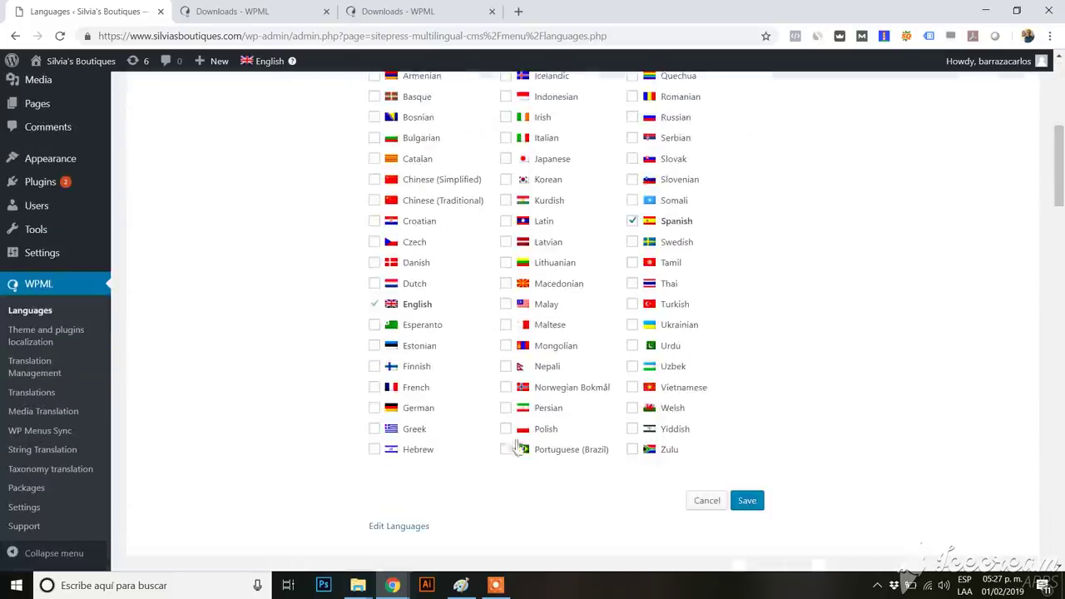
click(426, 410)
click(747, 501)
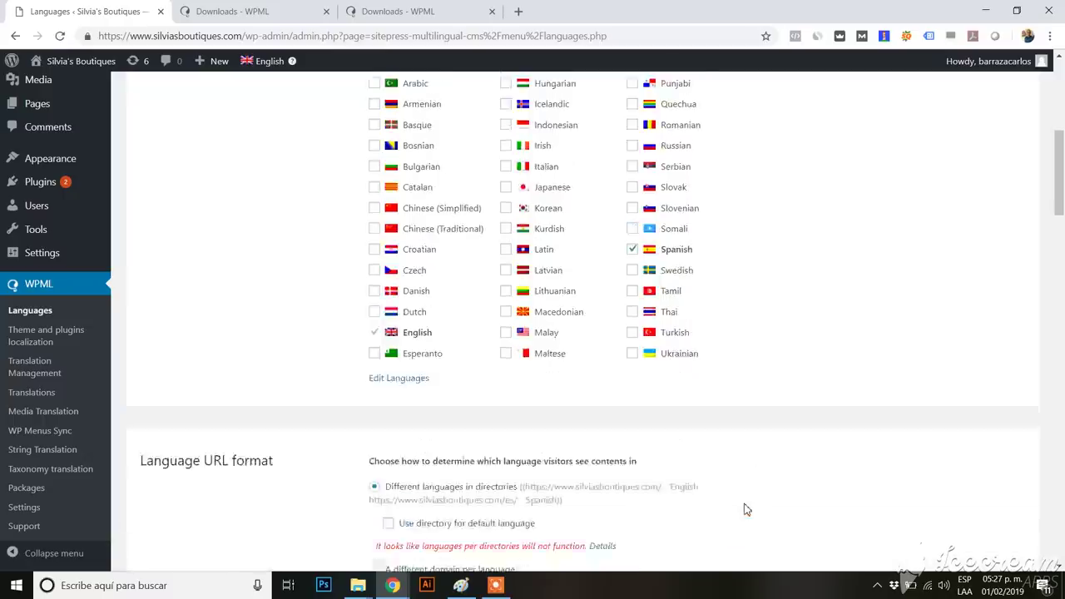
Step: Reorder the language switcher's languages to English, German, Spanish
scroll(744, 507, down, 5)
scroll(745, 422, up, 3)
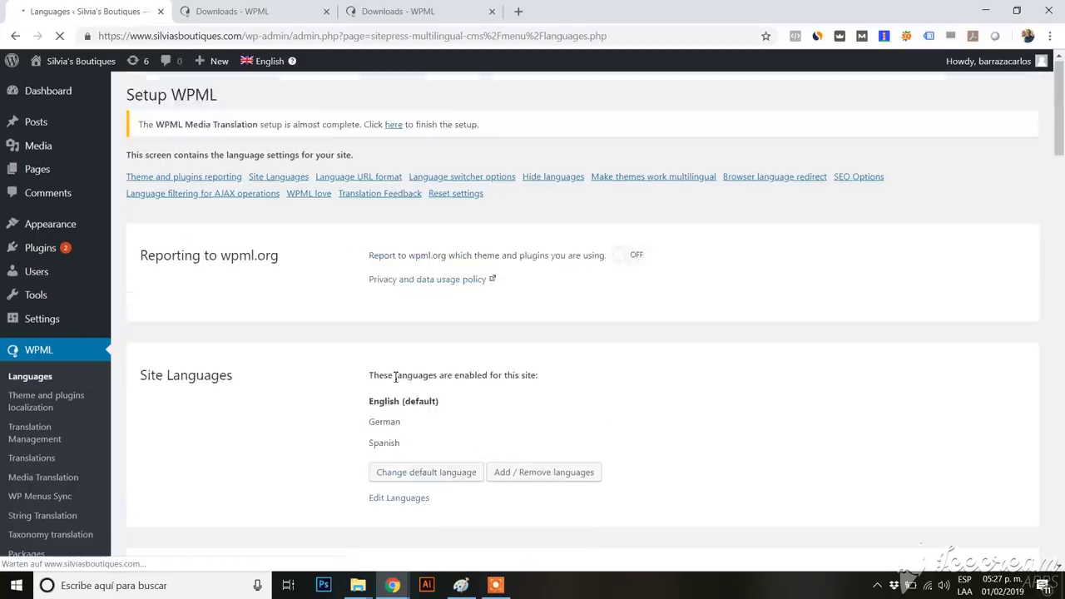
scroll(560, 389, down, 2)
scroll(563, 389, down, 4)
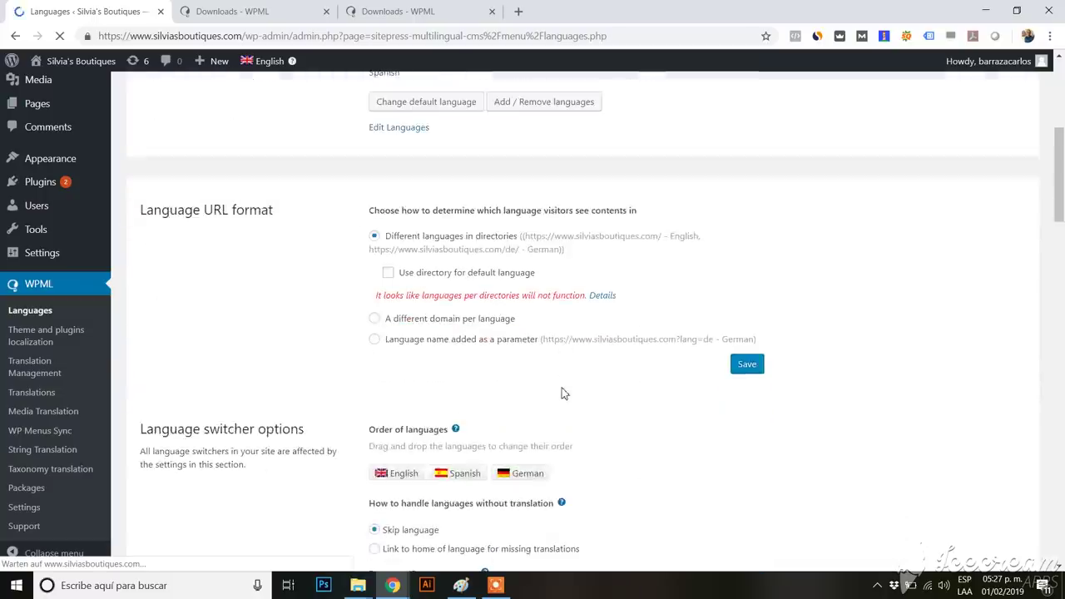
scroll(564, 388, down, 1)
drag(523, 321, 381, 320)
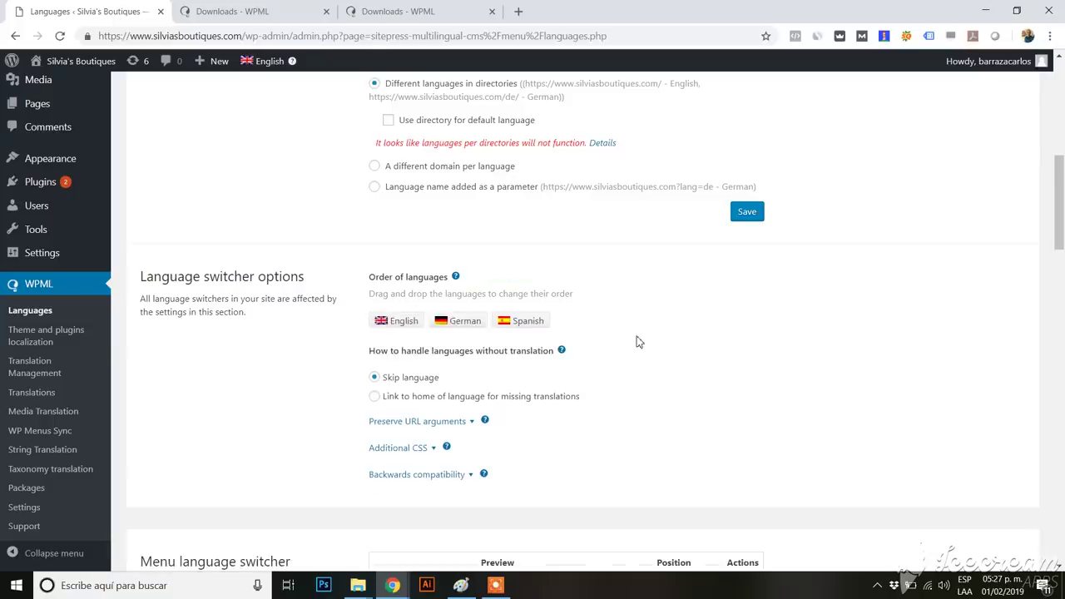
Step: Review the remaining WPML language settings, from the menu language switcher preview down to the reset settings, and the available WPML sections
scroll(638, 341, down, 4)
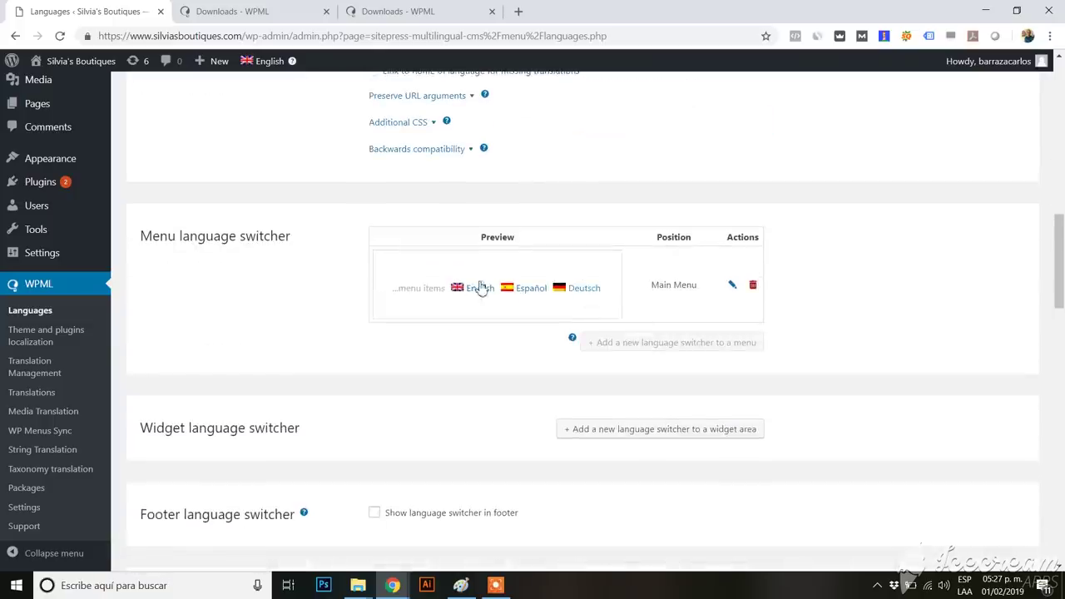
scroll(670, 292, down, 10)
scroll(670, 293, down, 7)
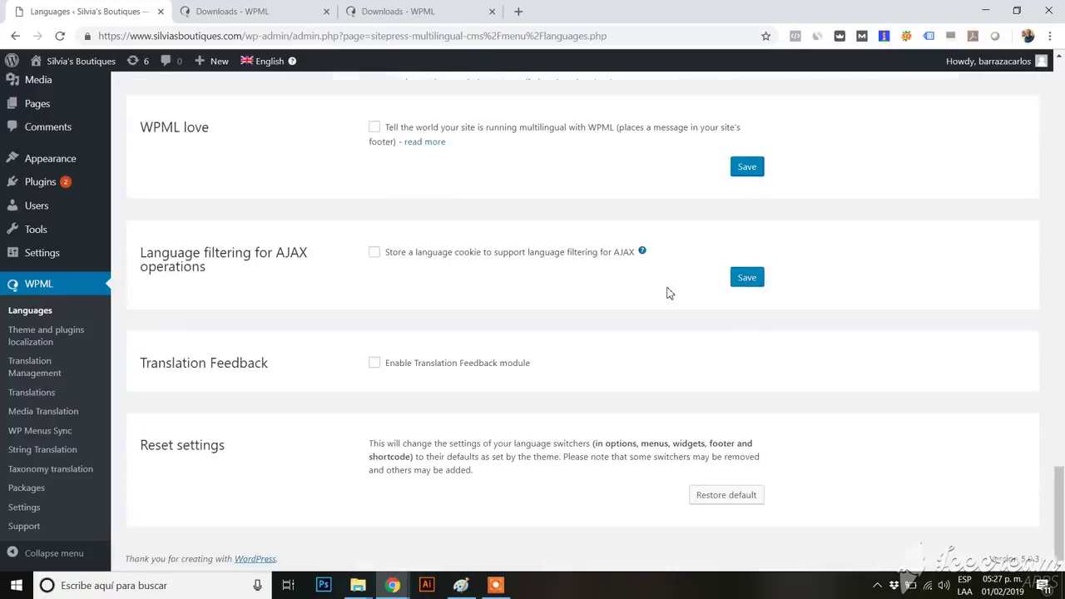
scroll(671, 293, up, 20)
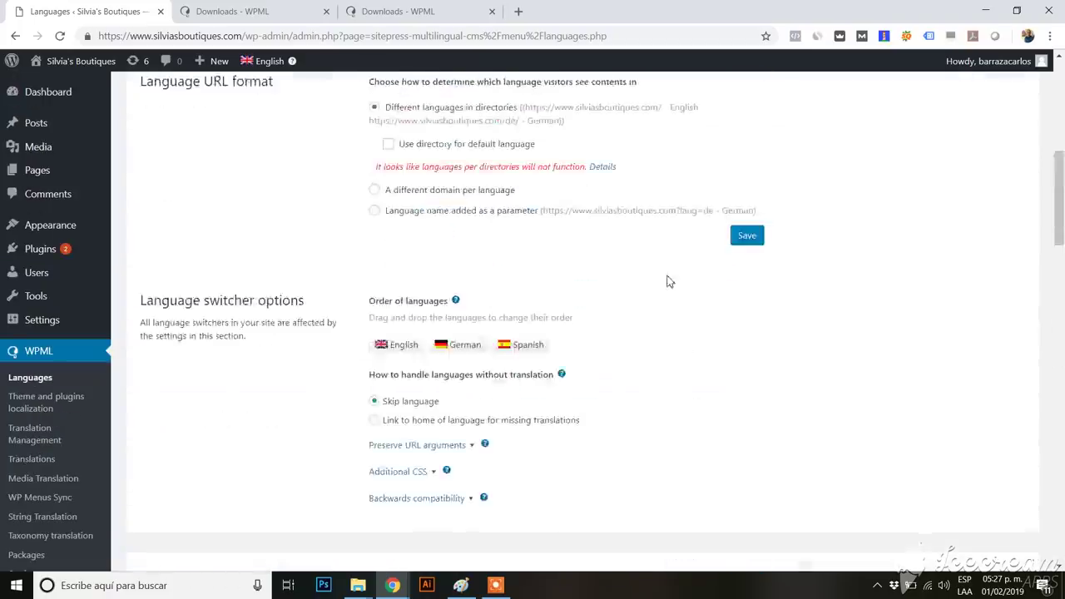
scroll(523, 80, up, 3)
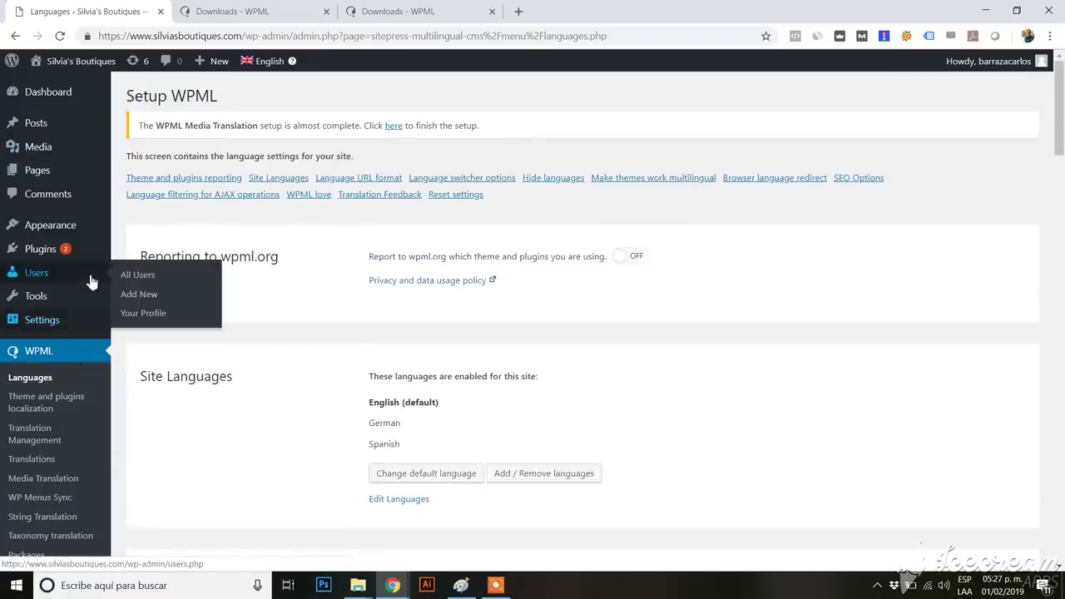
scroll(89, 281, down, 1)
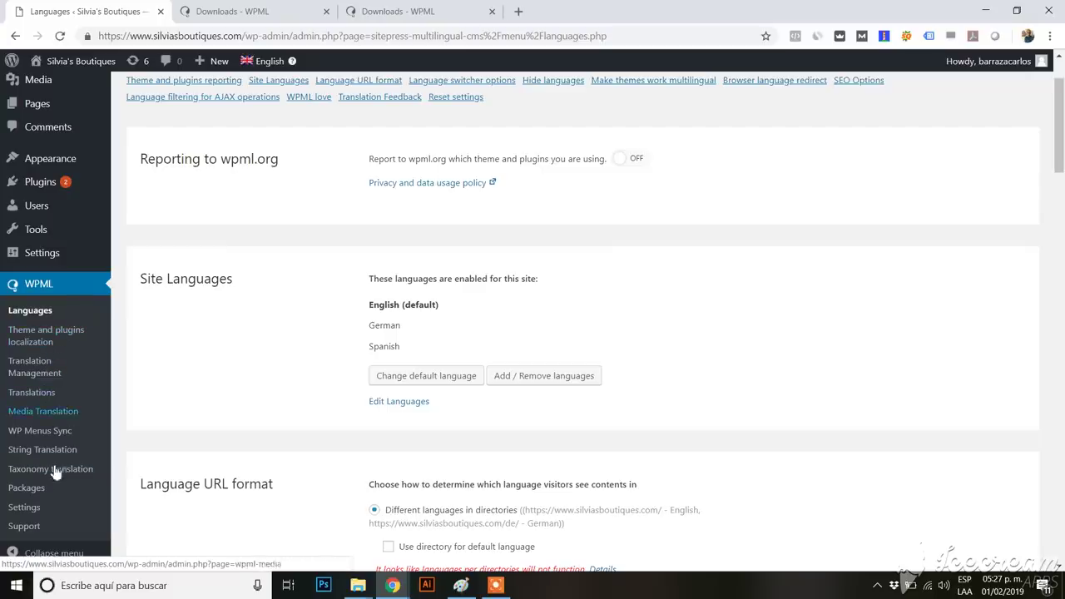
scroll(74, 388, up, 1)
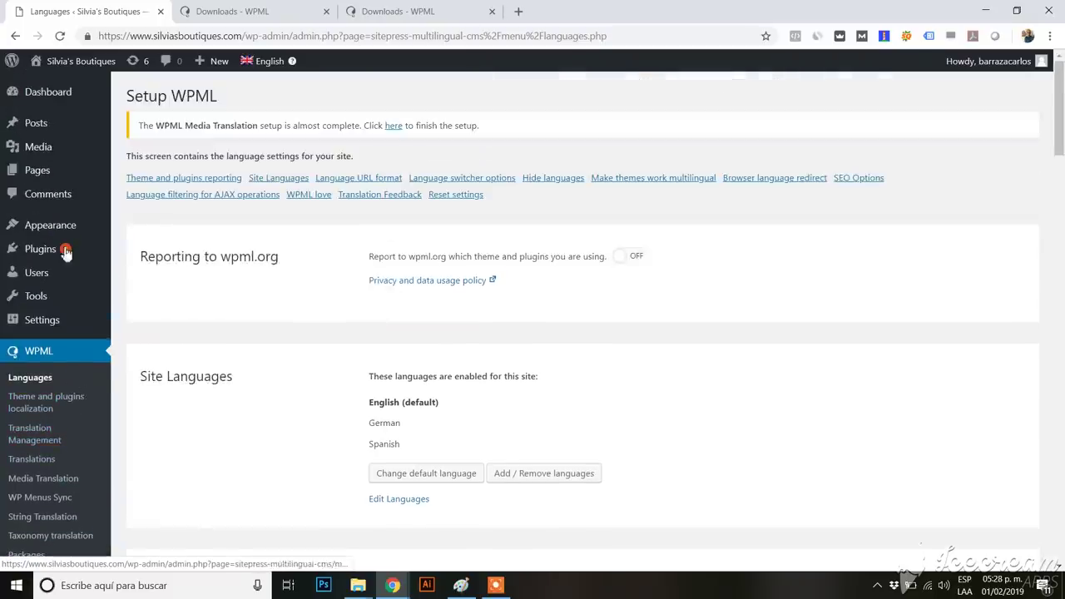
Step: Create a new English page titled "Start" with the paragraph "English" and publish it
mouse_move(44, 123)
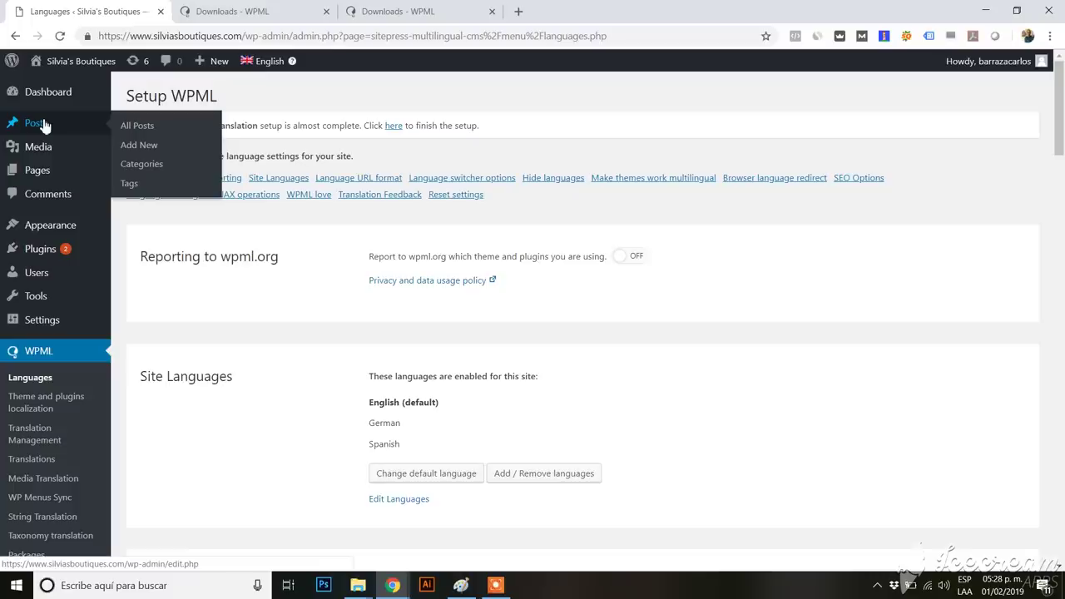
click(47, 174)
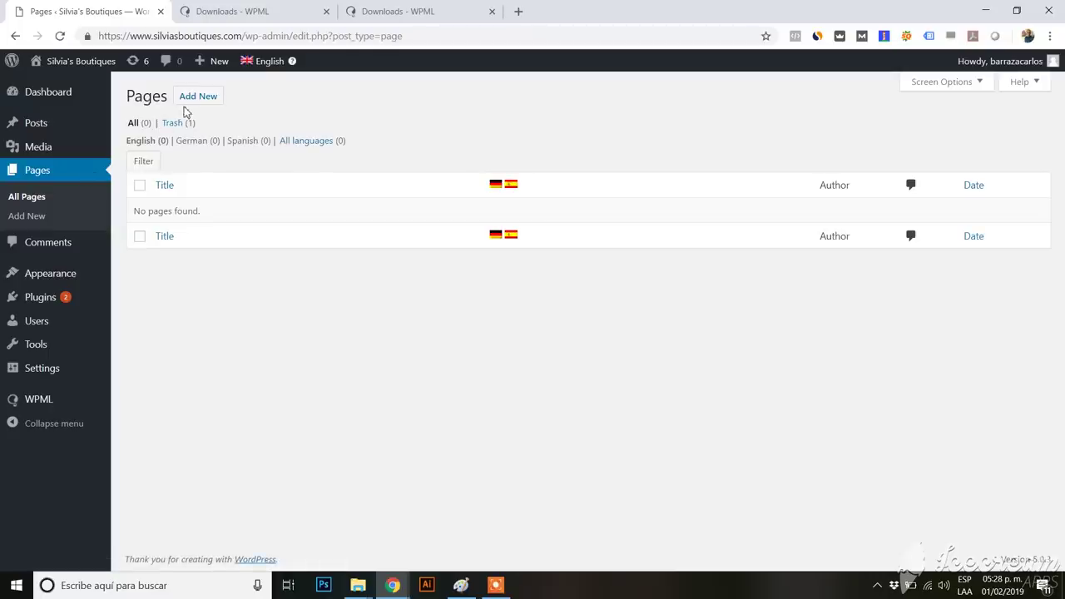
click(197, 99)
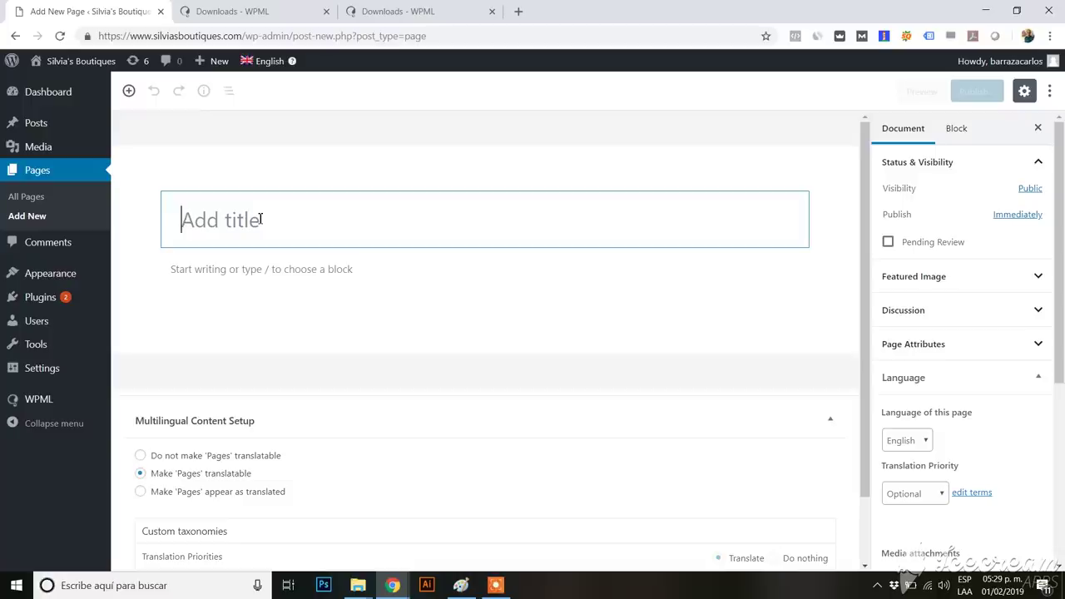
text(Start)
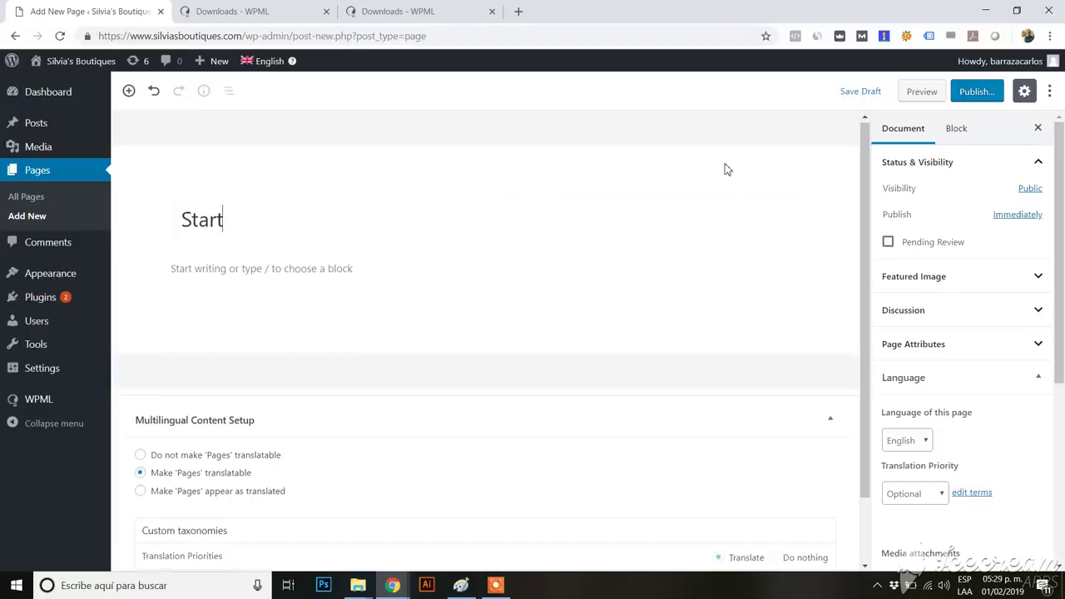
scroll(750, 179, down, 1)
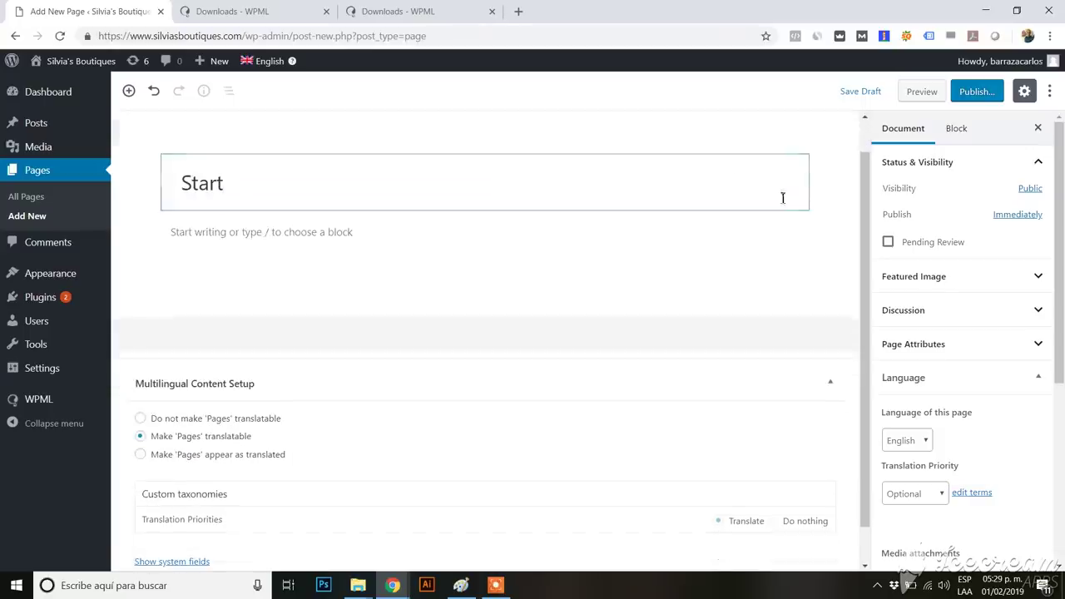
click(325, 238)
text(English)
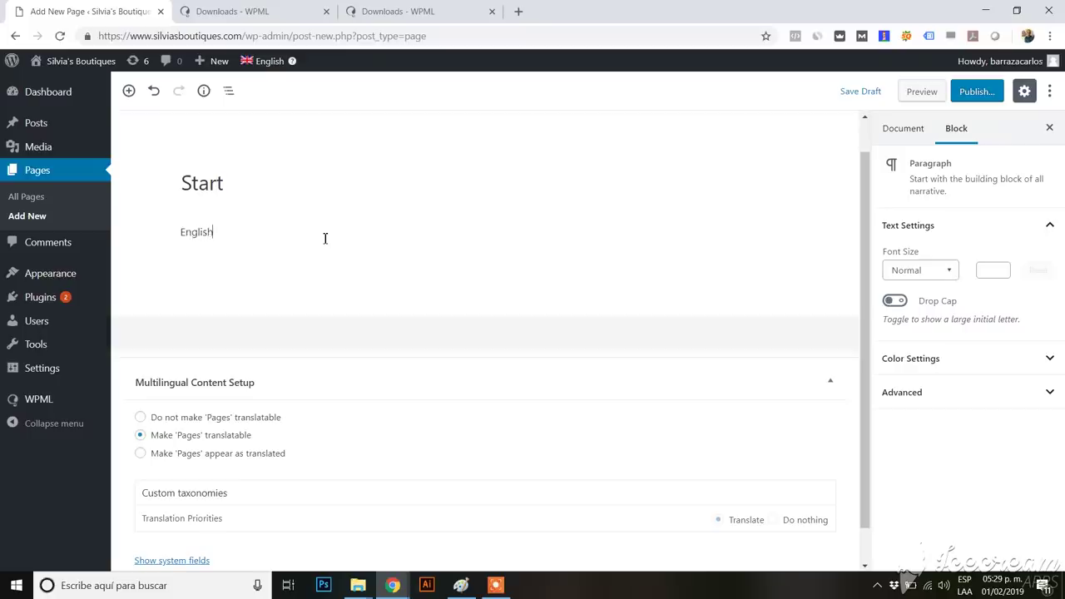
click(986, 99)
click(986, 101)
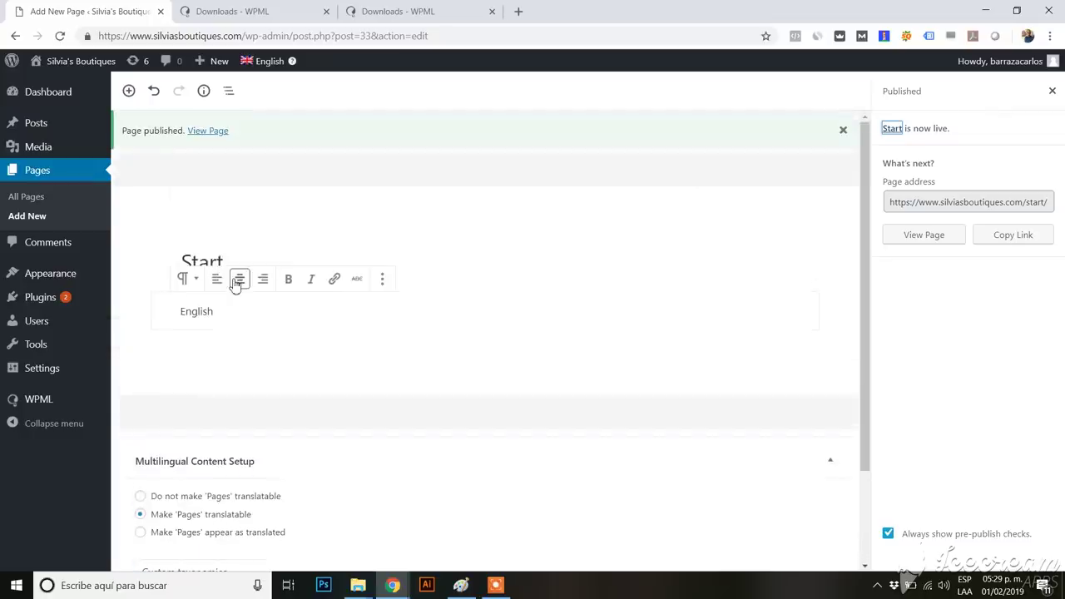
Step: Add a Spanish translation for the Start page and copy the content from English into it
click(48, 171)
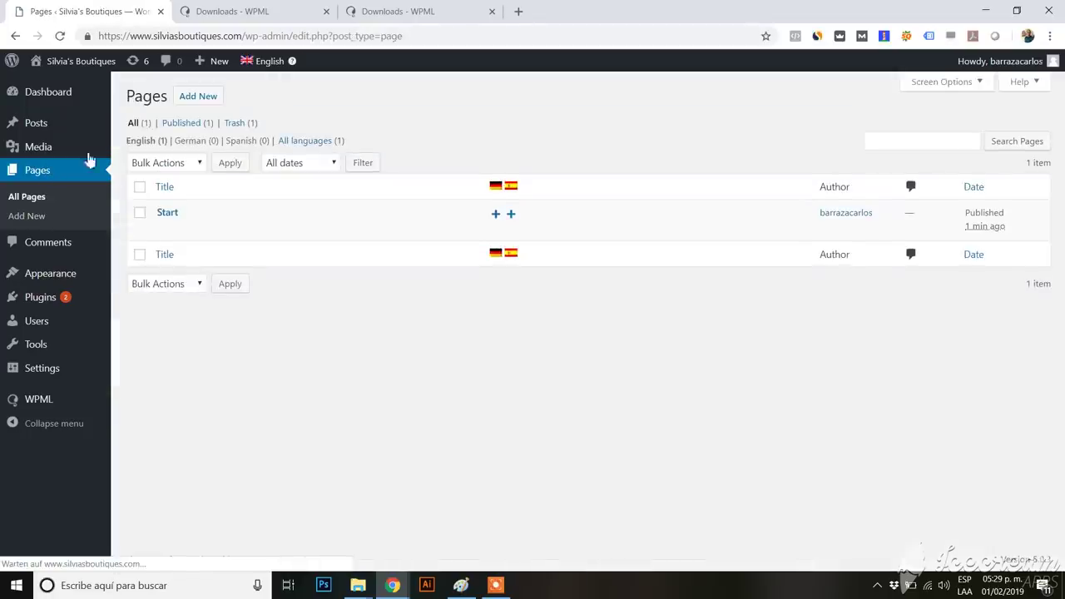
click(513, 216)
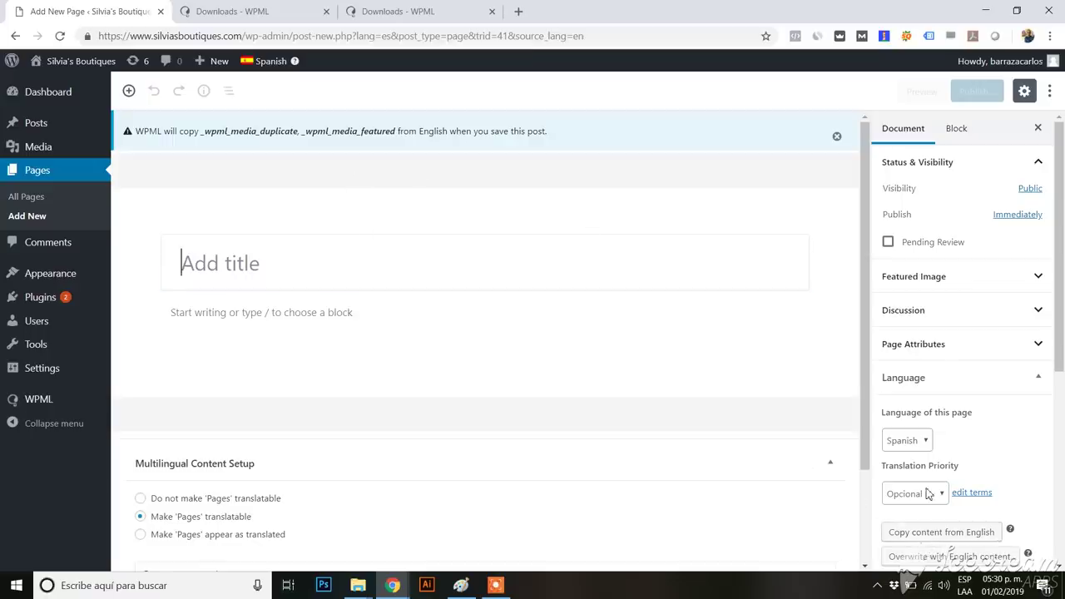
scroll(949, 493, down, 1)
scroll(963, 269, up, 1)
scroll(963, 269, down, 2)
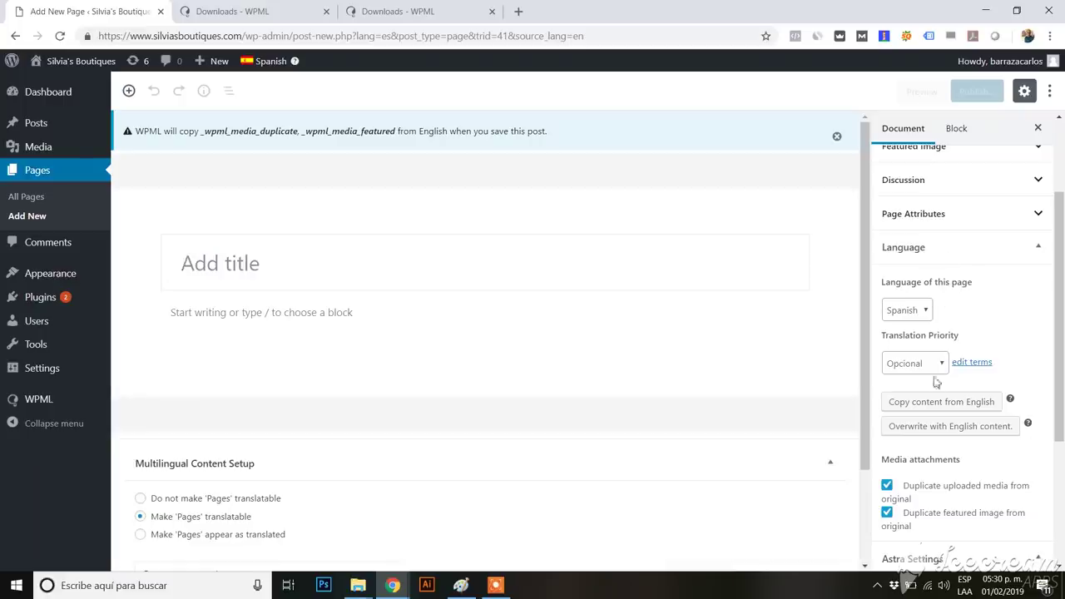
click(924, 404)
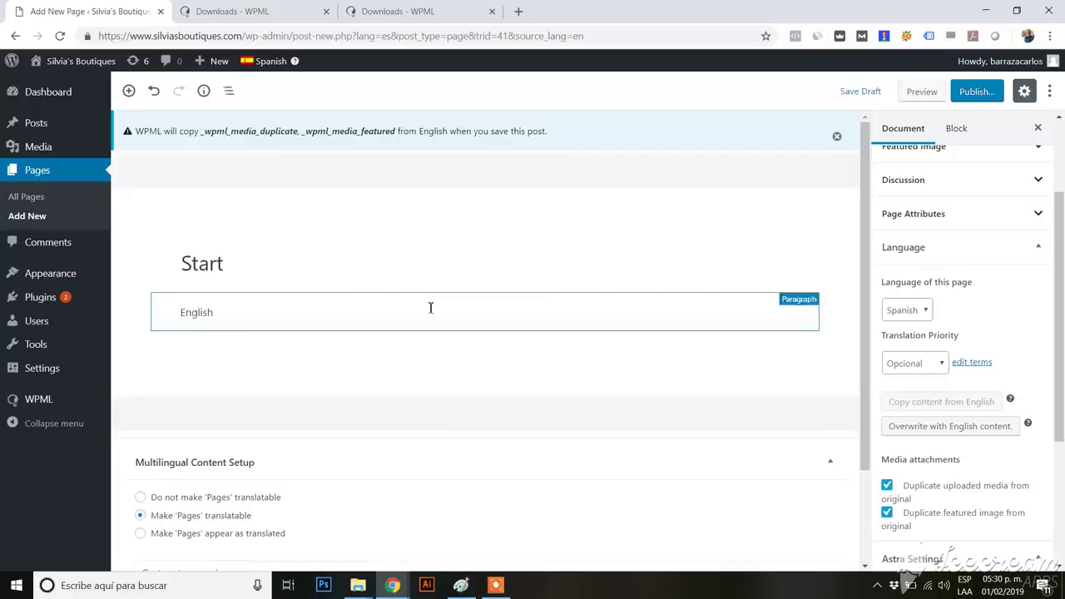
Step: Title the Spanish translation "Inicio", change its paragraph to "Español" and publish the page
double_click(265, 271)
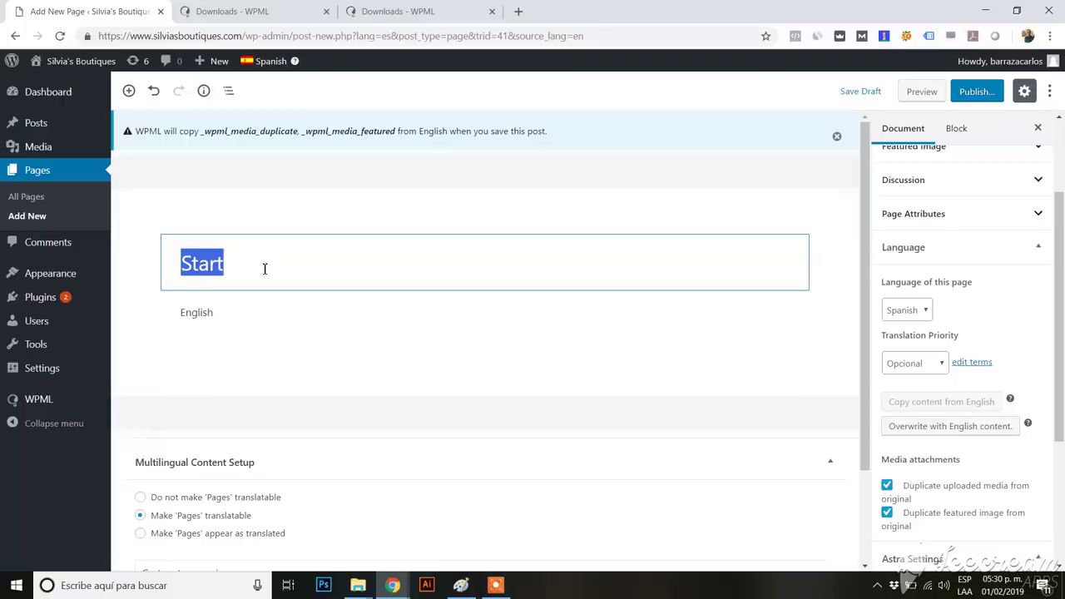
text(Inicio)
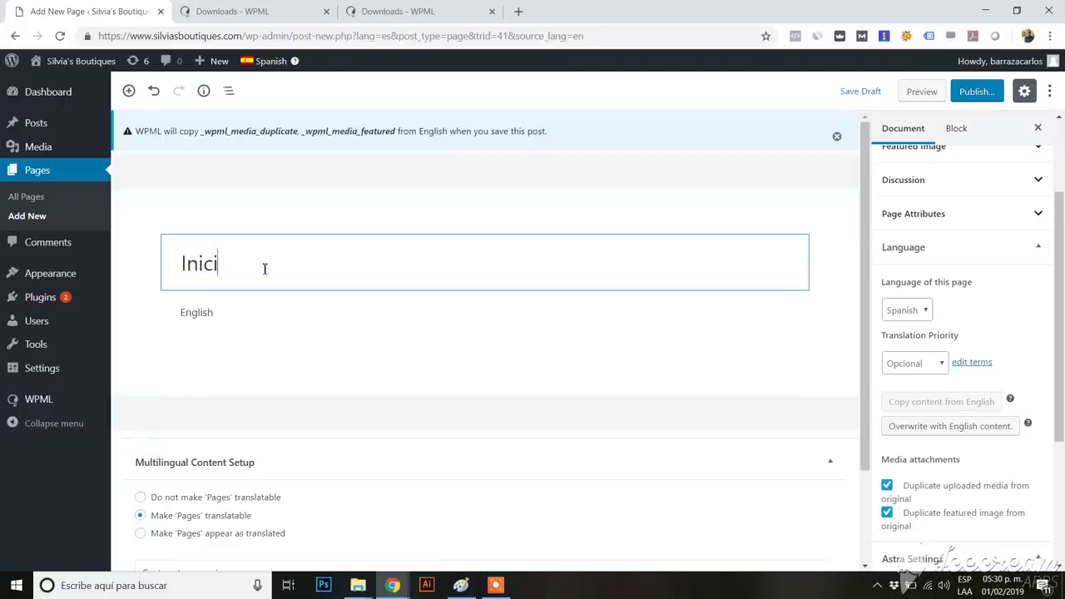
click(226, 312)
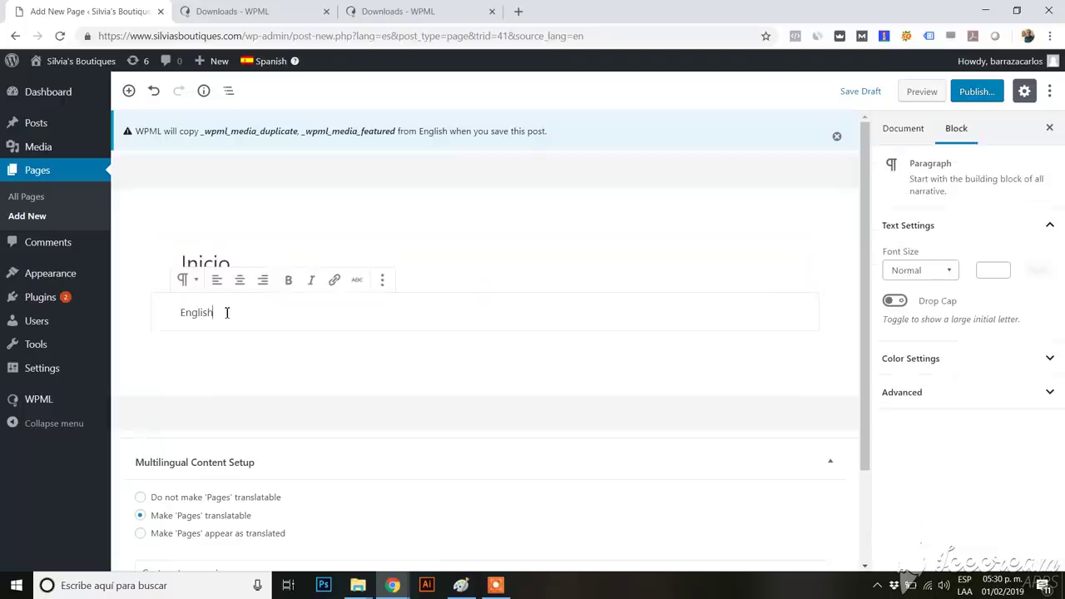
key(BackSpace)
key(BackSpace)
key(BackSpace)
text(spañol)
click(969, 99)
click(971, 98)
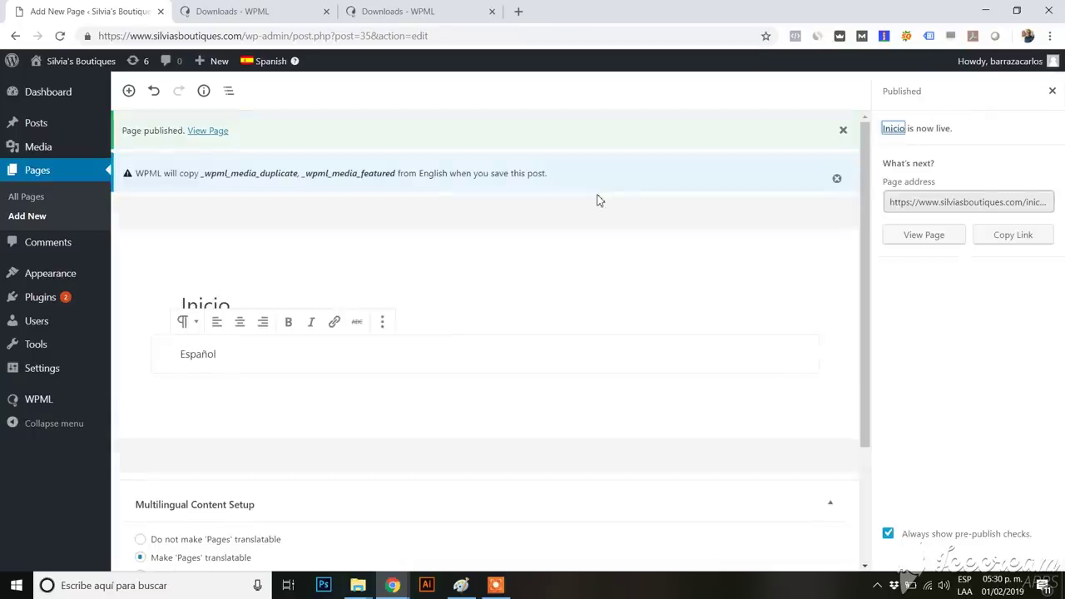
Step: View the published page on the live site and switch the site to Español
click(210, 135)
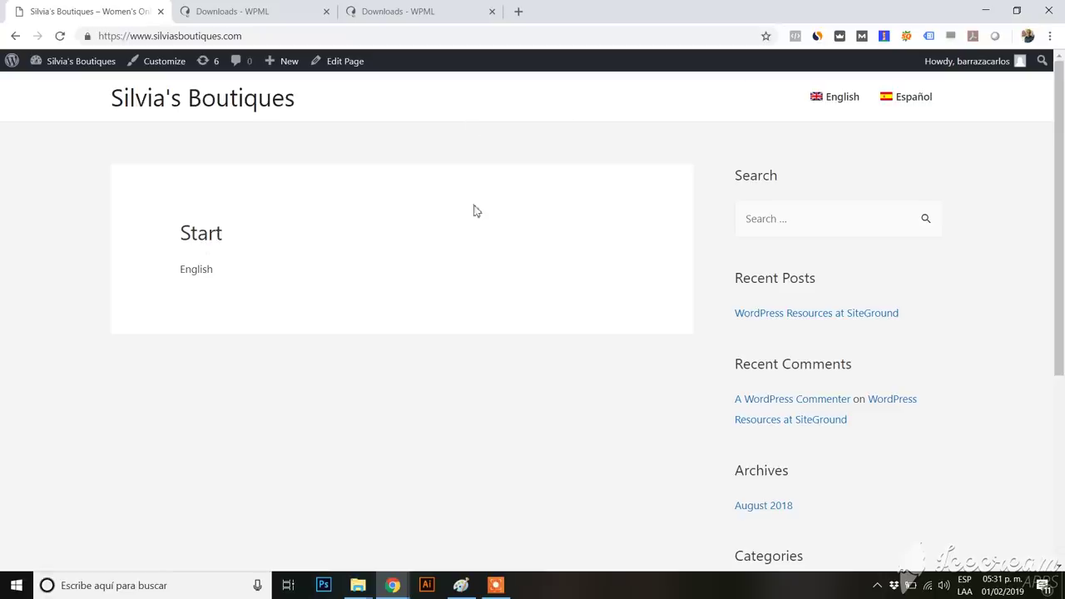
click(911, 101)
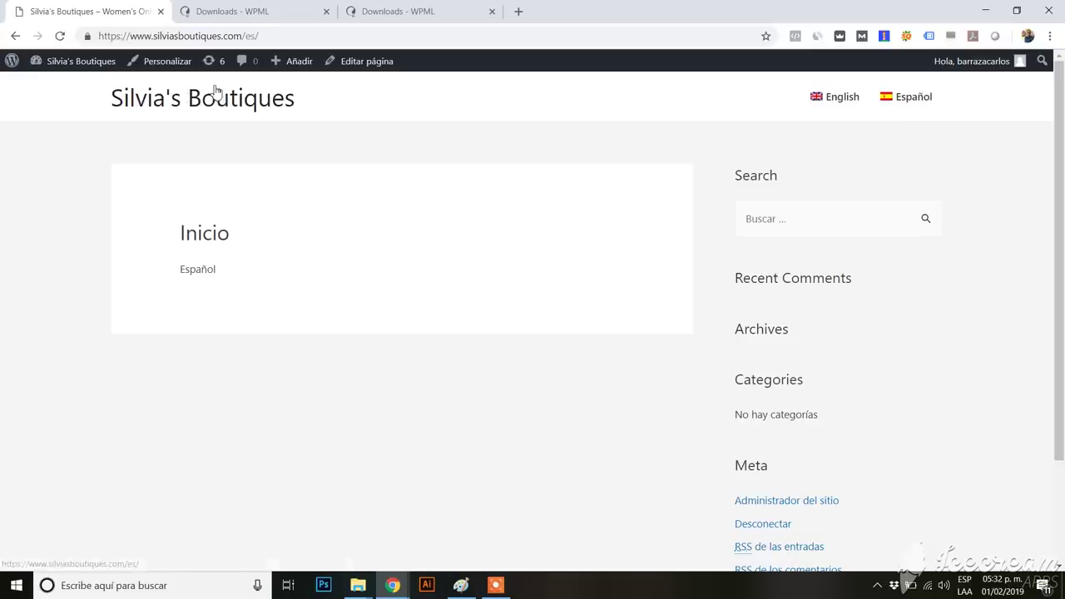
Step: Return to the site's page list and start a German translation of the Inicio page
mouse_move(100, 61)
click(79, 88)
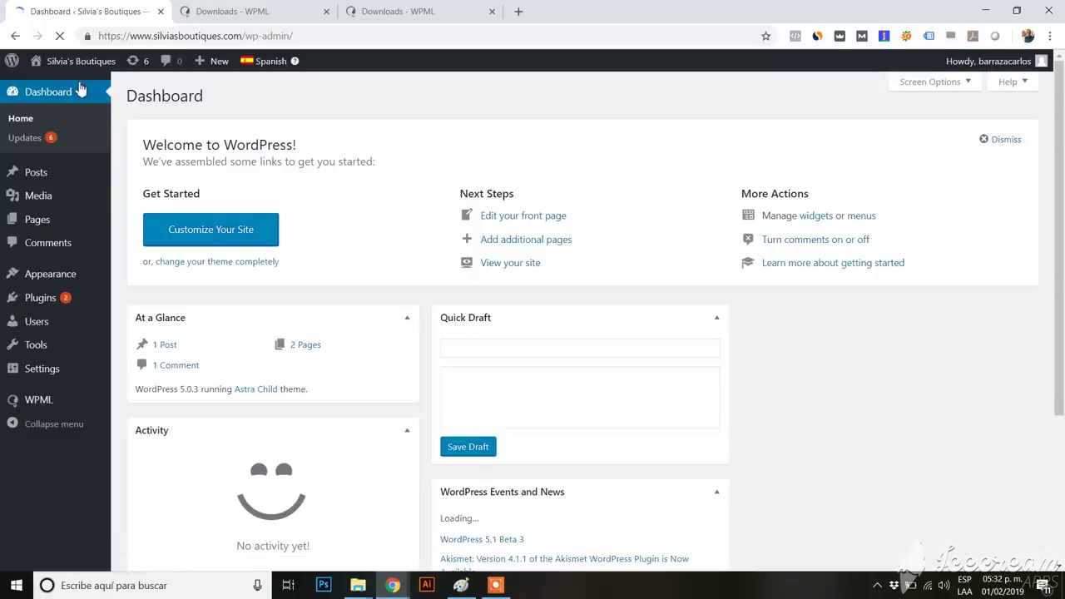
click(49, 219)
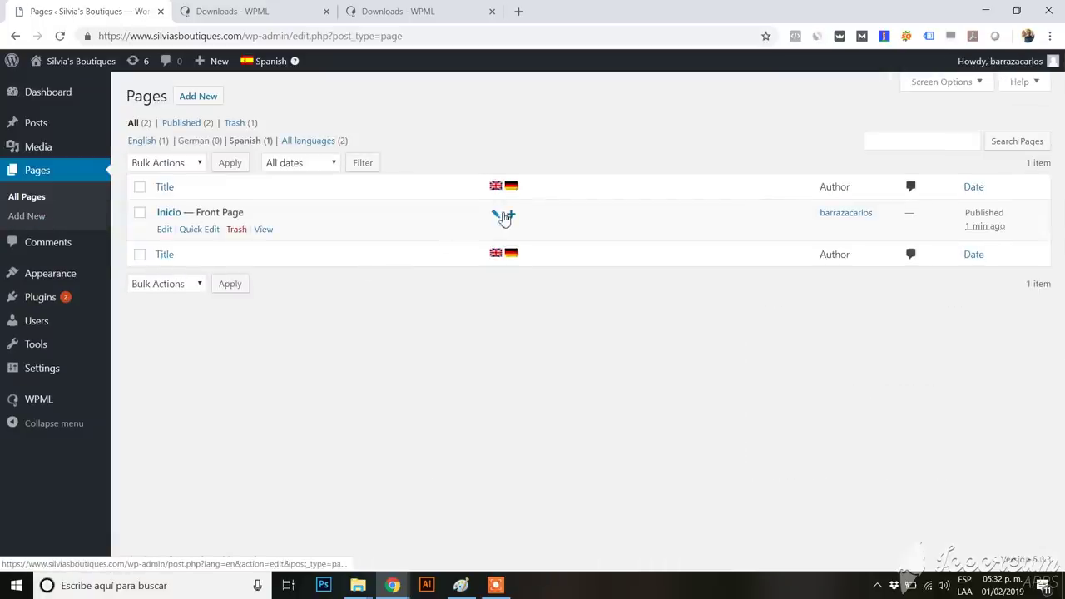
click(513, 217)
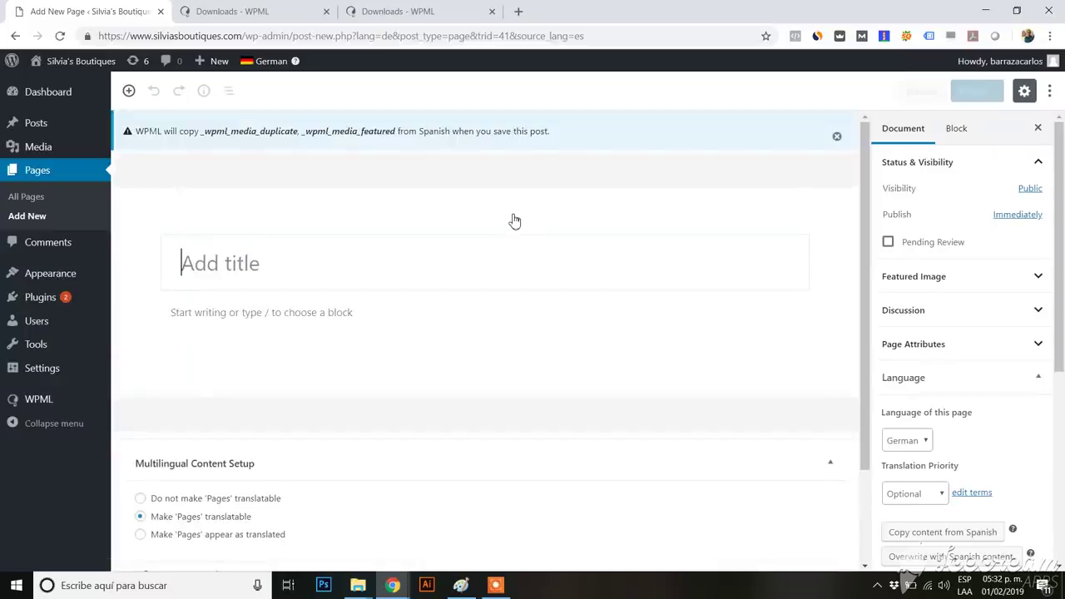
Step: Title the German page "Startseite", enter the paragraph "Deutsch" and publish it
text(S)
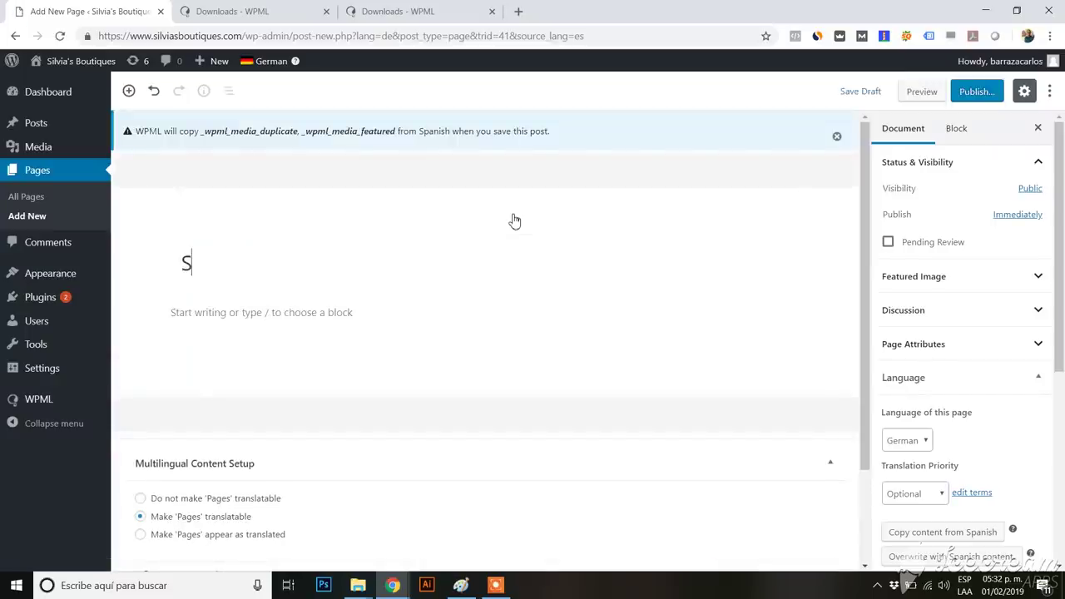
text(art)
key(BackSpace)
text(tartseite)
click(327, 312)
text(S)
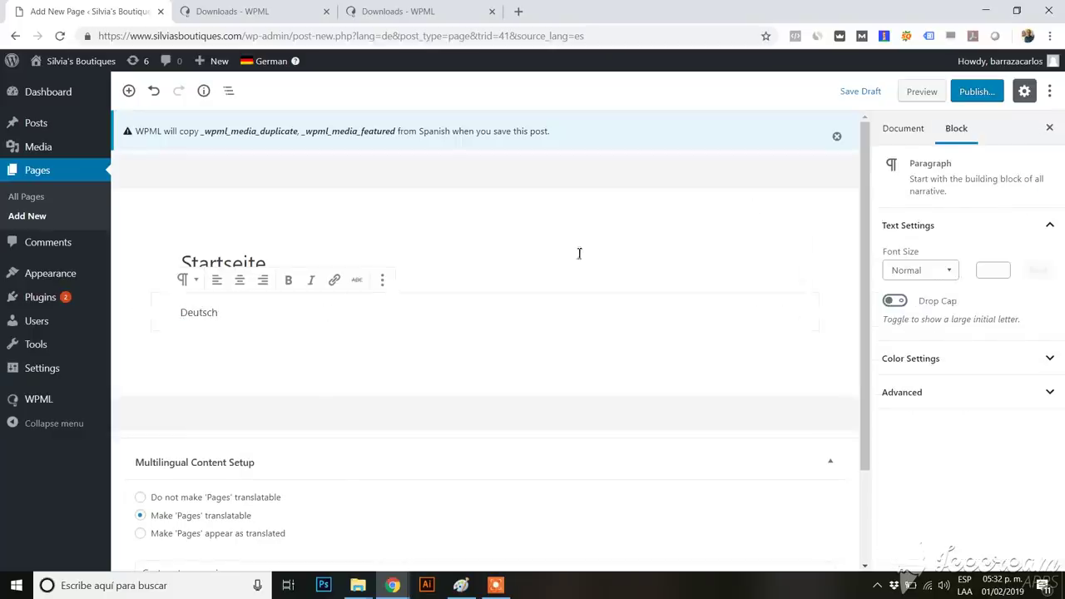
click(966, 98)
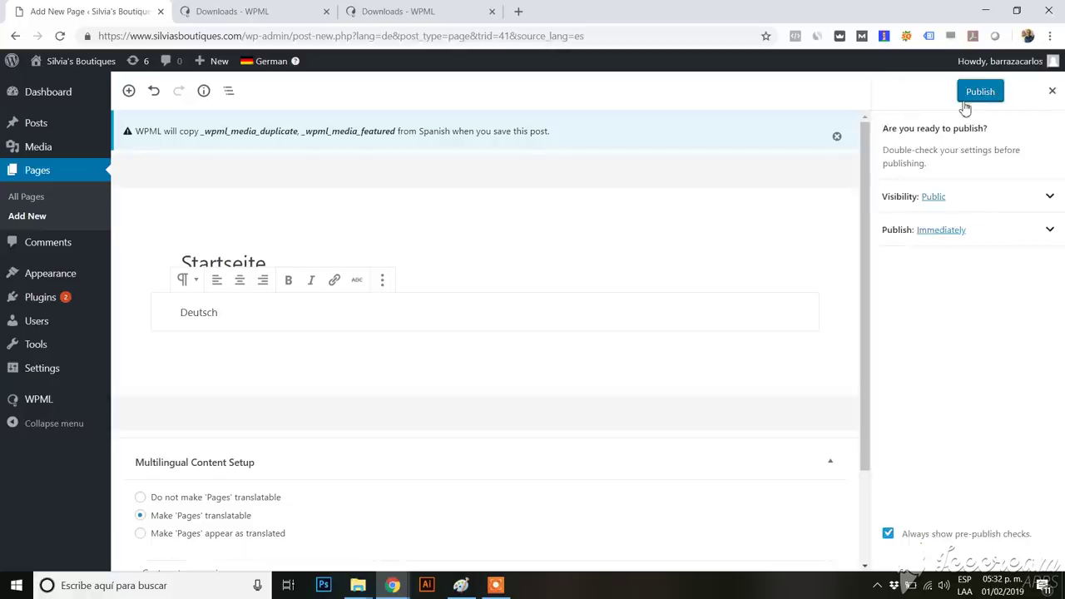
click(964, 101)
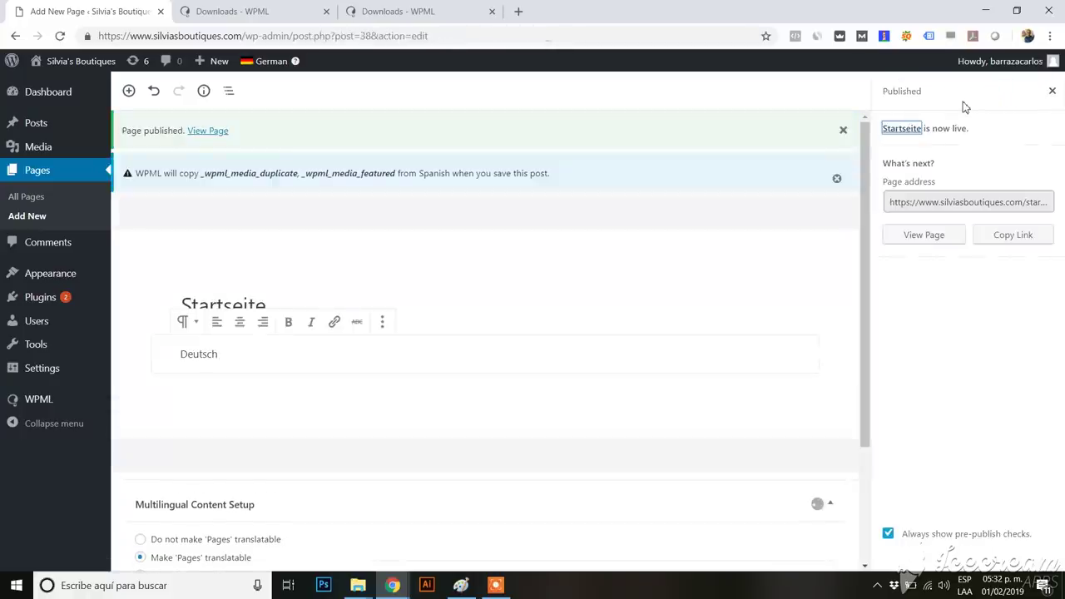
Step: View the German front page on the live site and switch the site to English
mouse_move(71, 65)
click(73, 85)
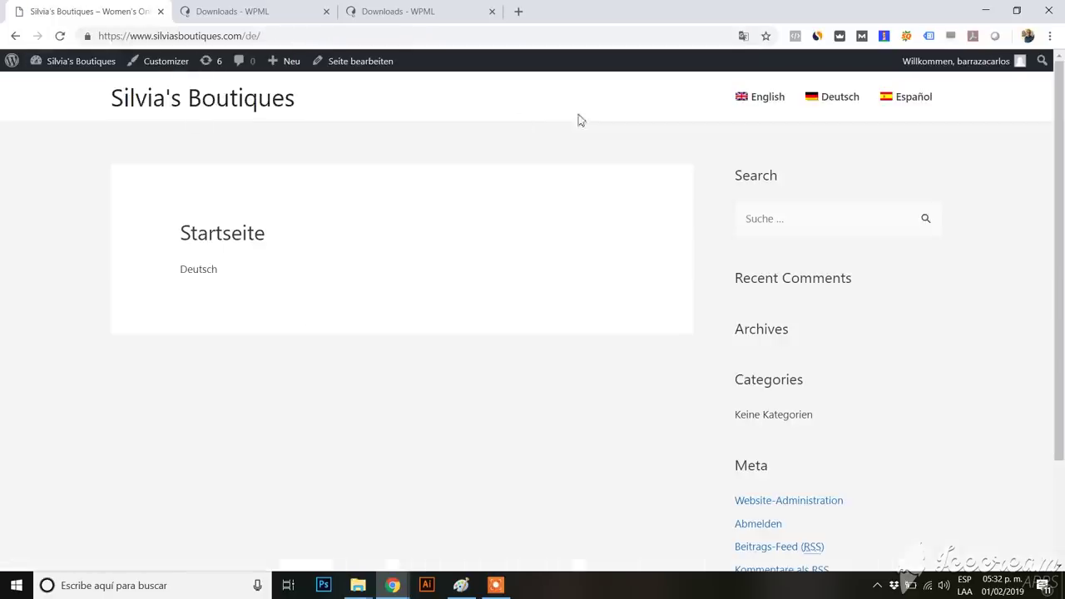
click(781, 103)
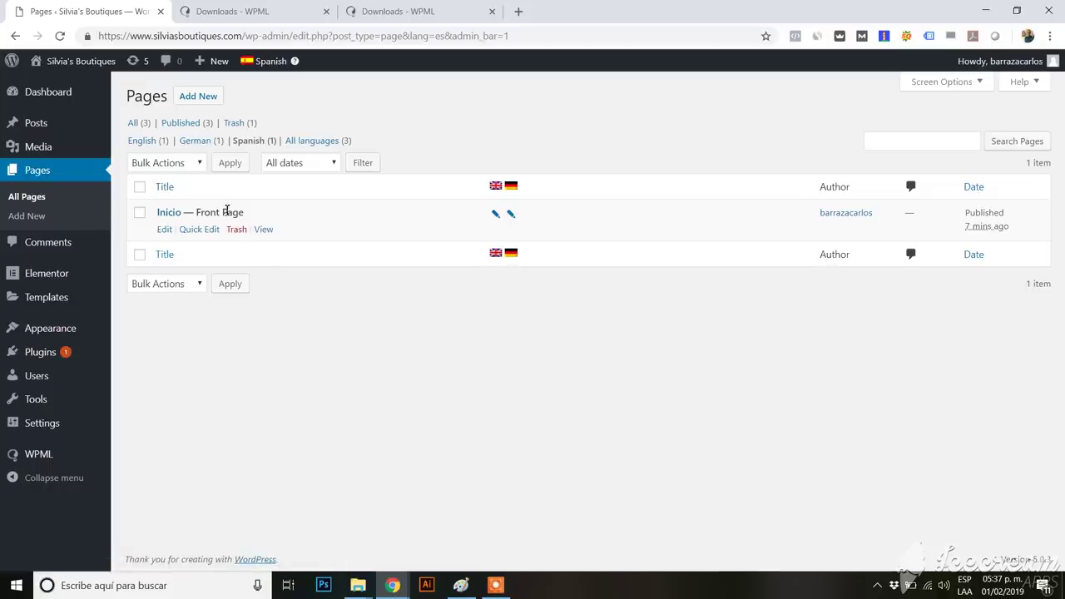
Step: Open the Spanish Inicio page in the WPML Translation Editor and return to the page list
click(165, 229)
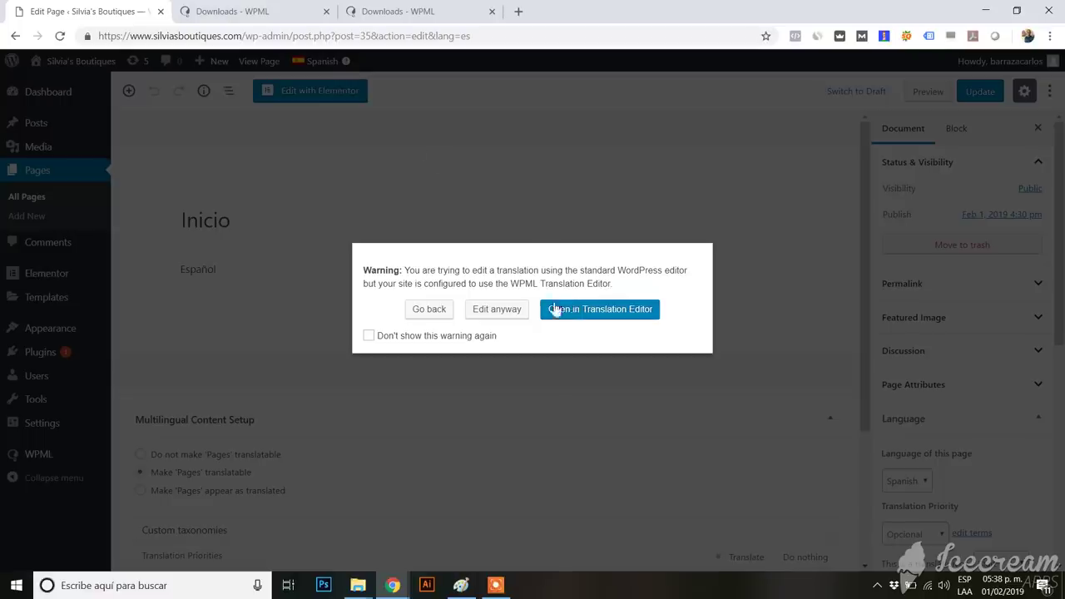
click(607, 315)
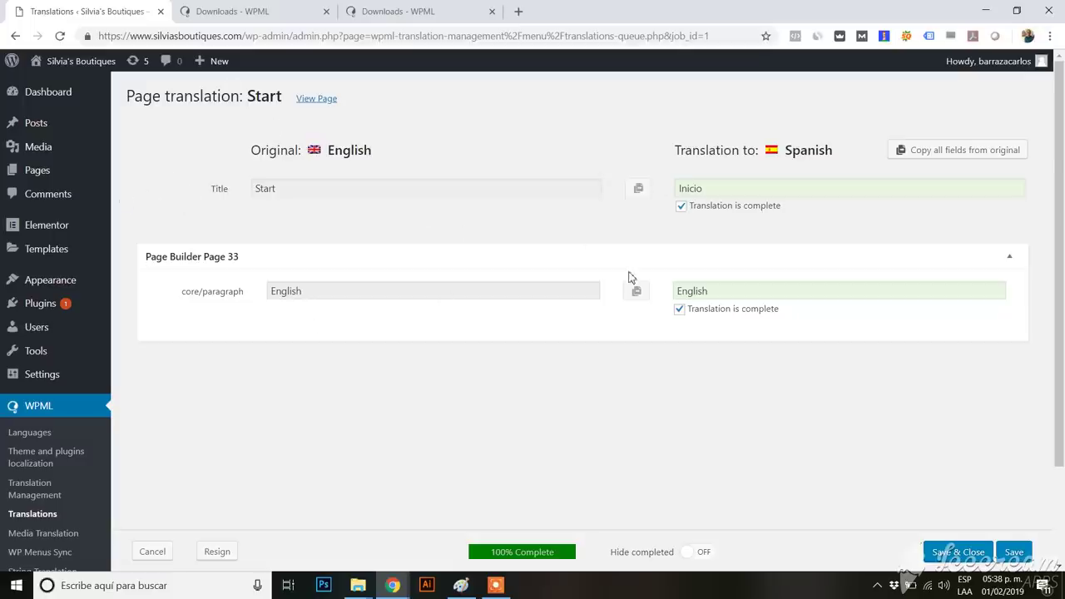
click(60, 173)
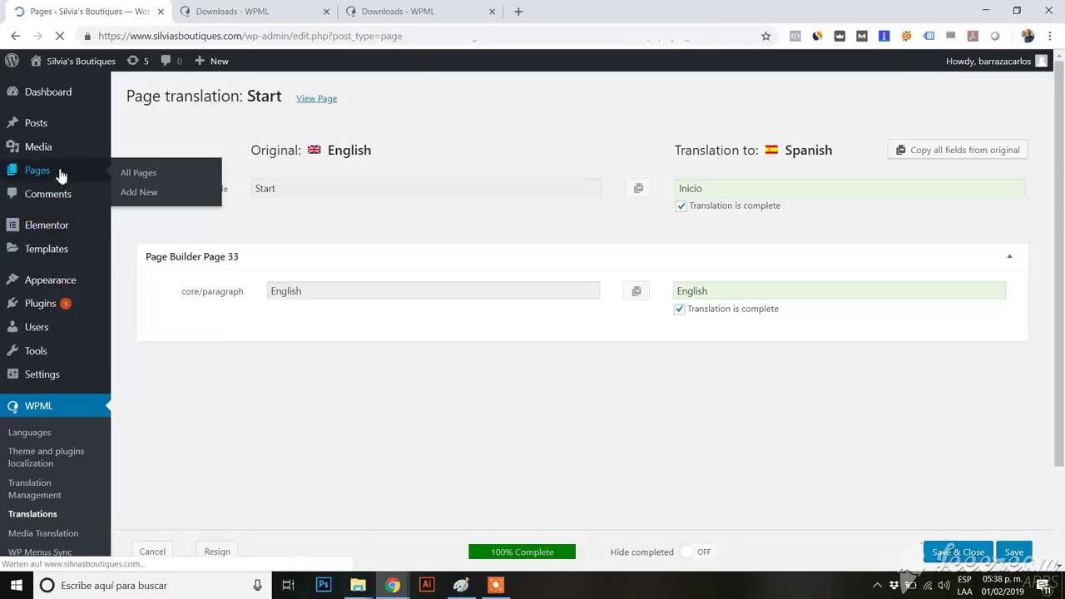
Step: Open the English Start page for editing with Elementor
mouse_move(268, 64)
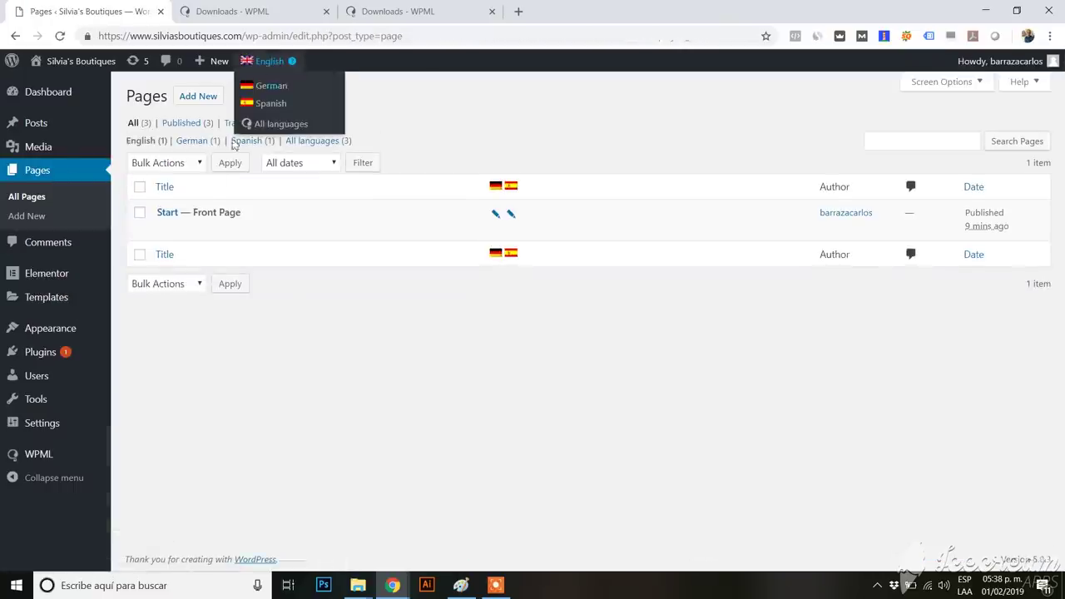
click(165, 230)
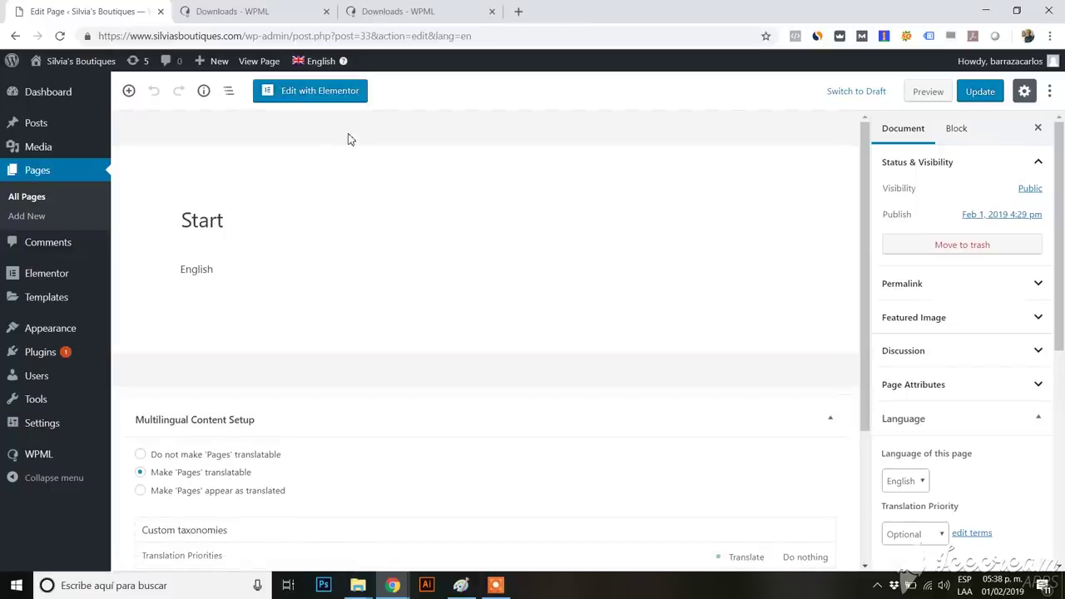
click(348, 93)
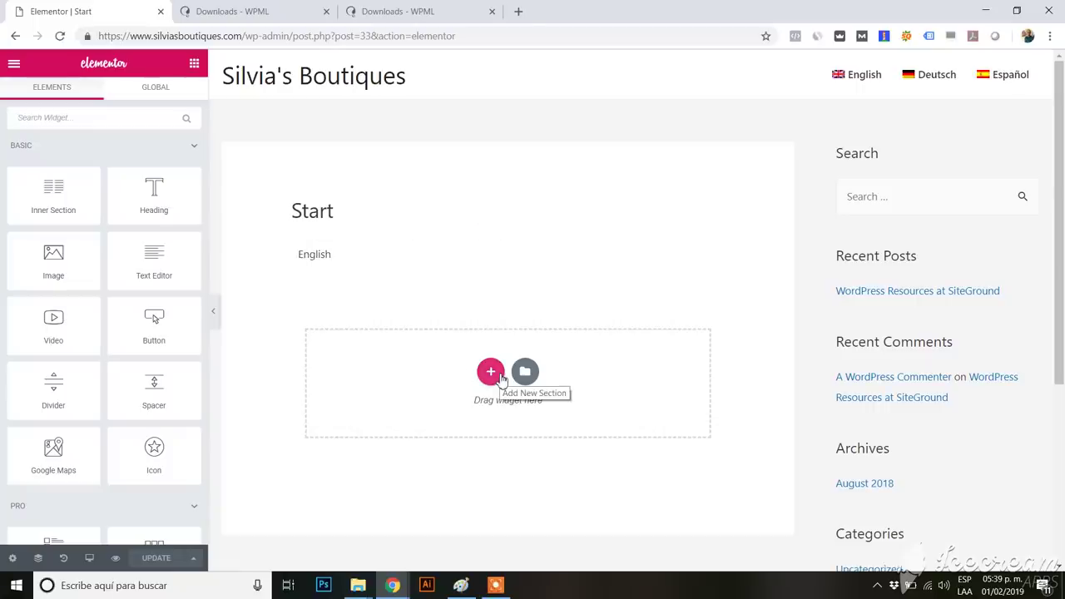
Step: Add a single-column section below the "English" text and place a two-column Inner Section inside it
click(493, 374)
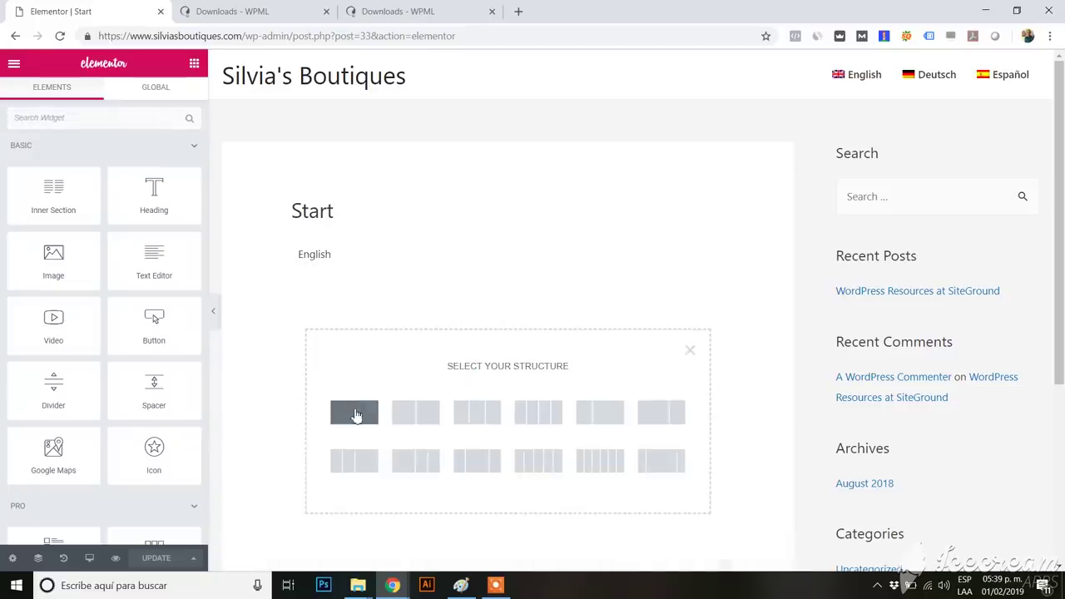
click(356, 416)
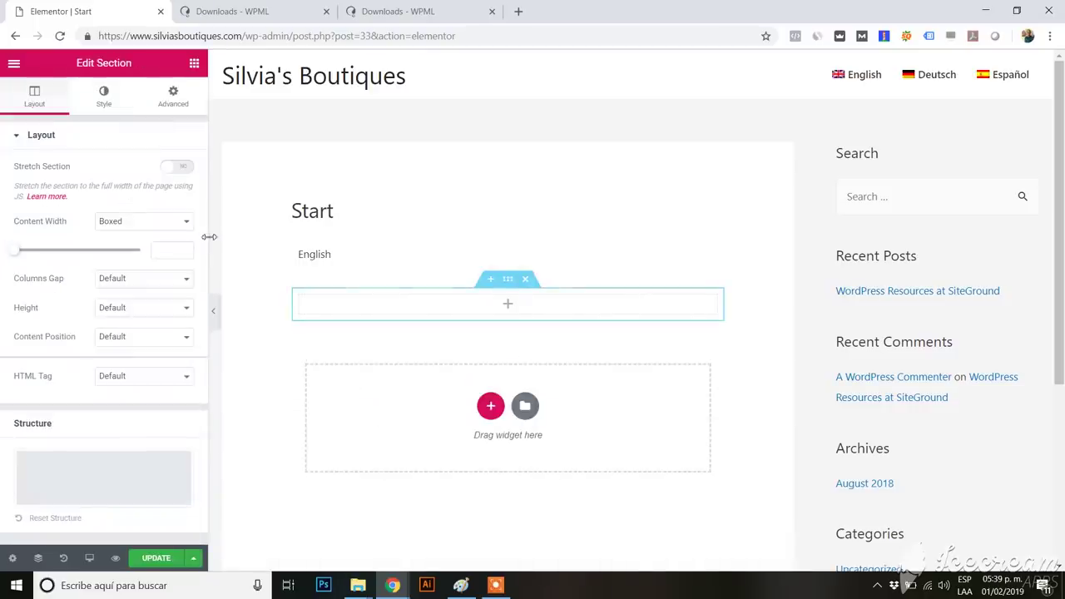
click(510, 307)
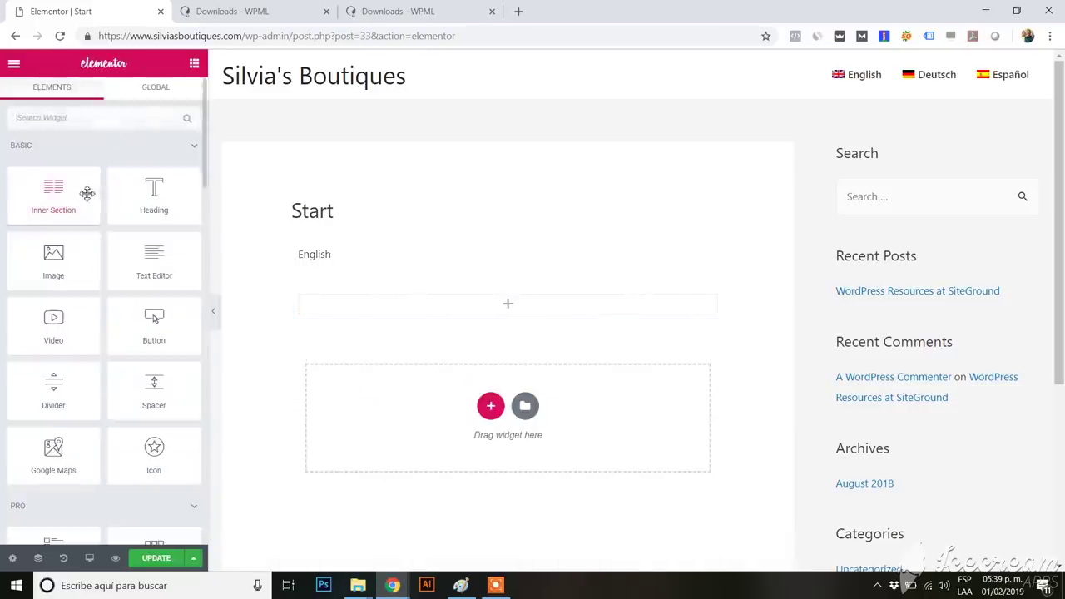
drag(64, 195, 440, 325)
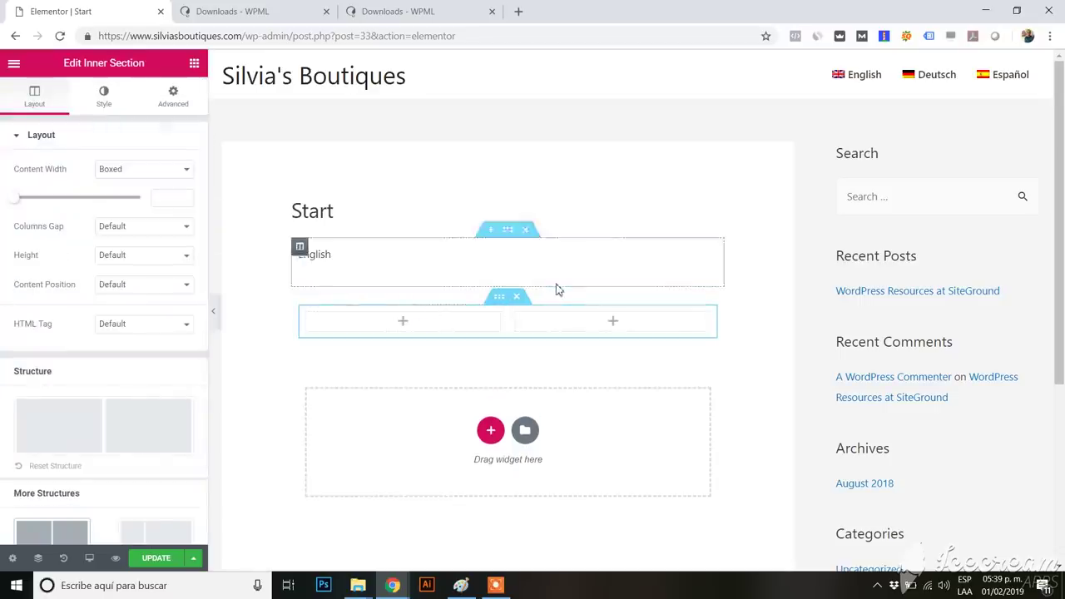
Step: Place a Text Editor widget in the inner section's first column and replace its text with "Example"
click(13, 62)
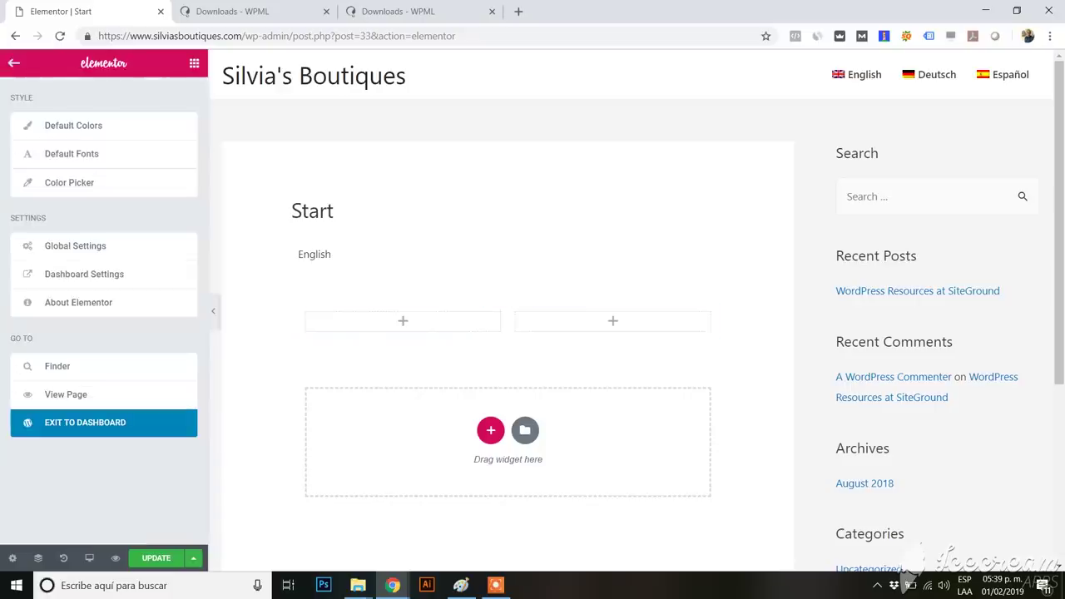
click(15, 65)
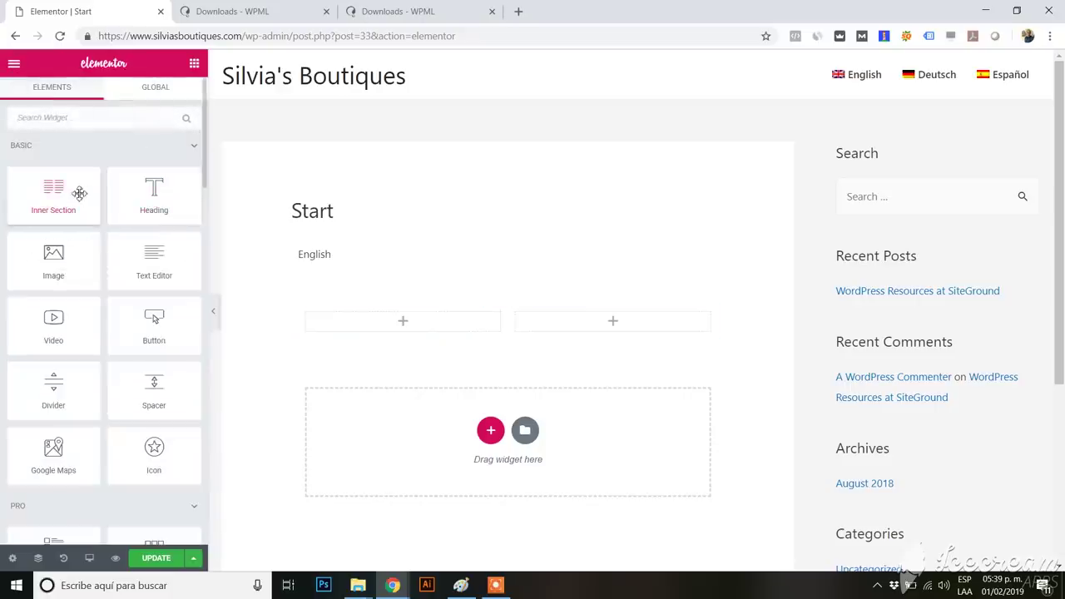
drag(154, 260, 362, 309)
double_click(347, 325)
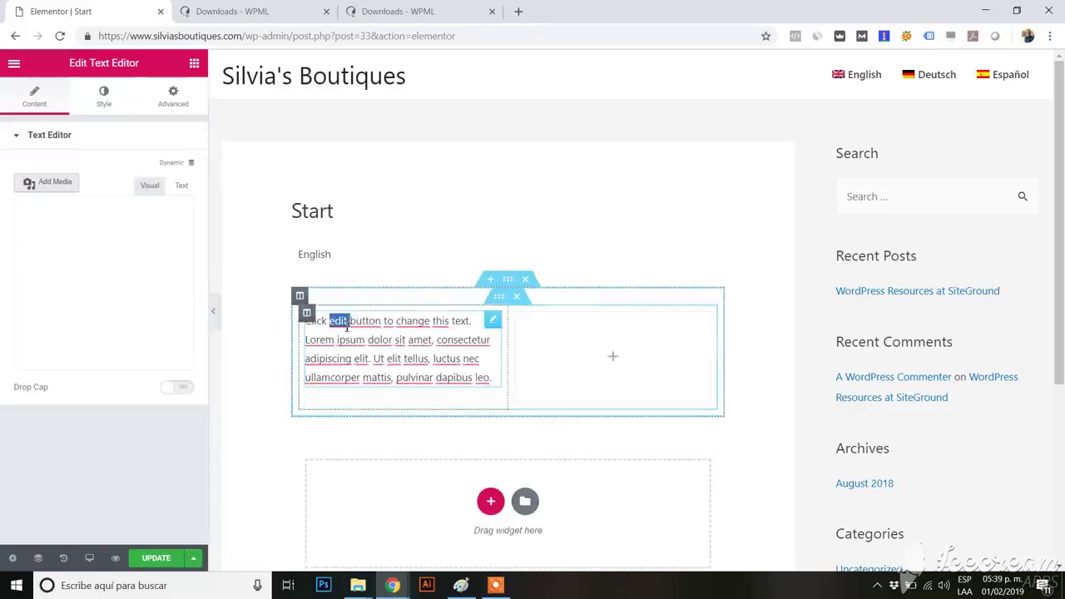
key(ctrl+a)
key(BackSpace)
text(Example)
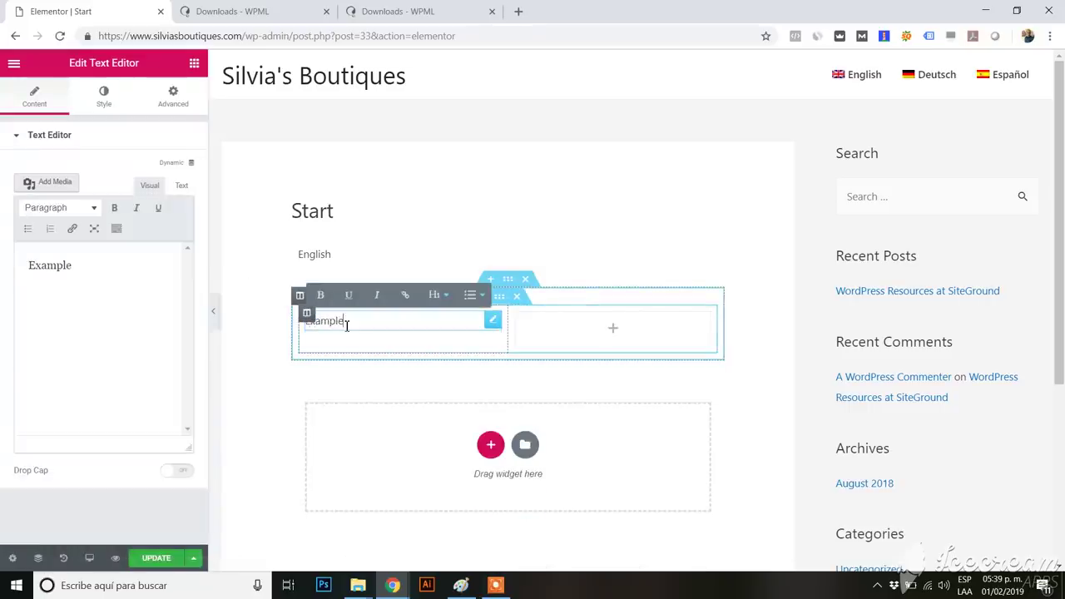
Step: Place a Text Editor widget in the inner section's second column and replace its text with "Example 2"
click(612, 329)
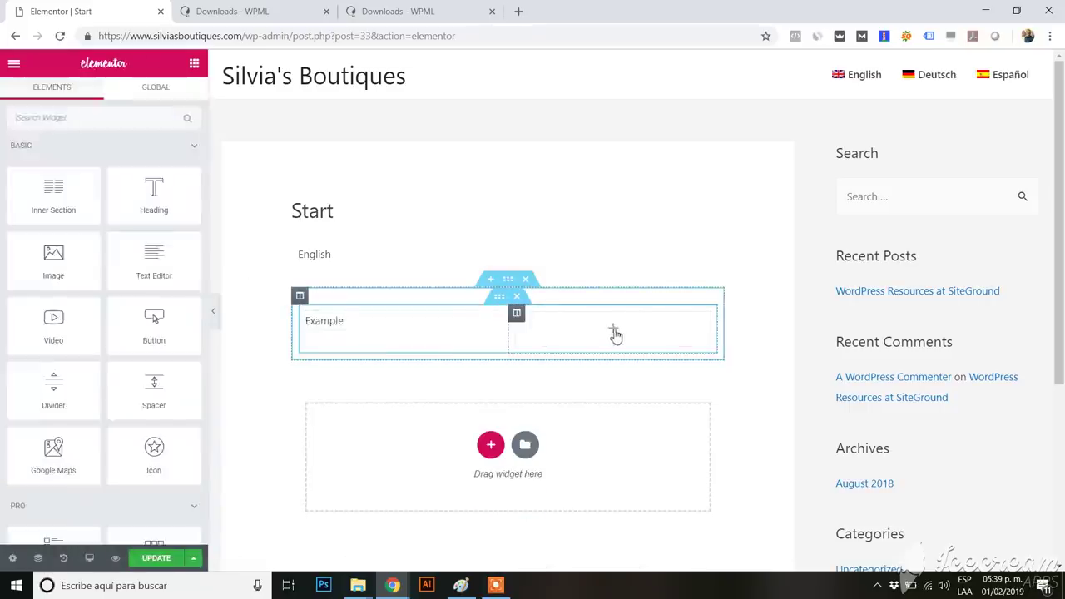
drag(150, 264, 591, 331)
triple_click(573, 336)
text(Example 2)
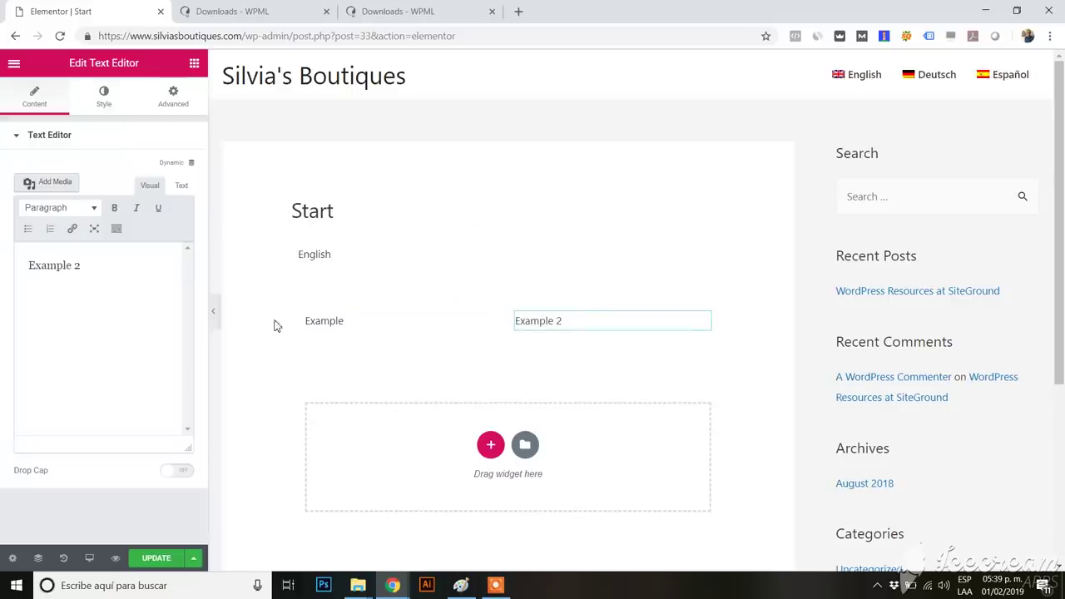
Step: Update the Start page and exit Elementor to the WordPress page list
click(159, 561)
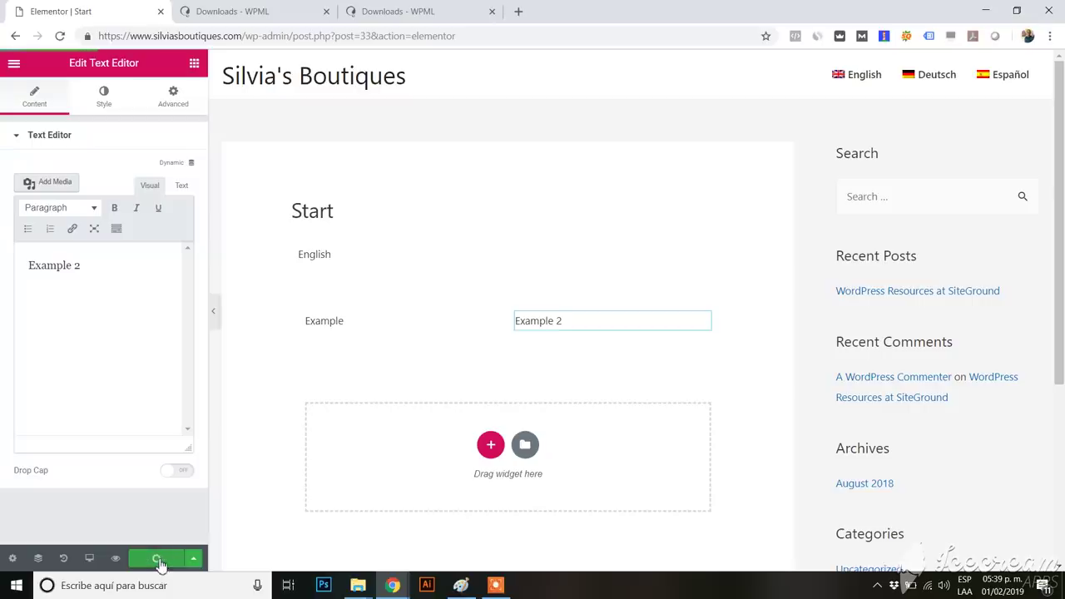
click(14, 66)
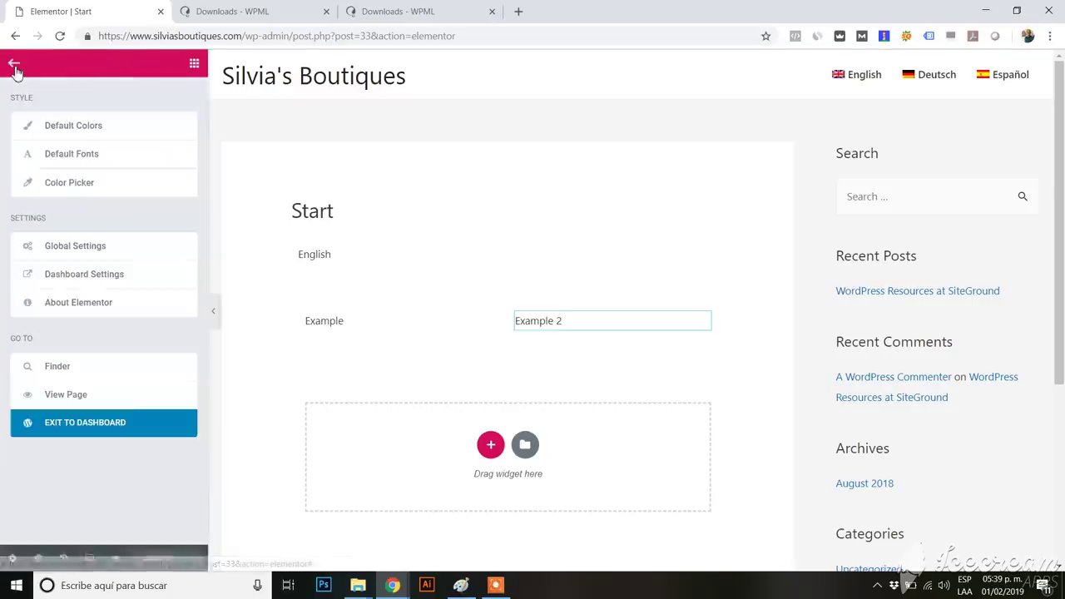
click(98, 423)
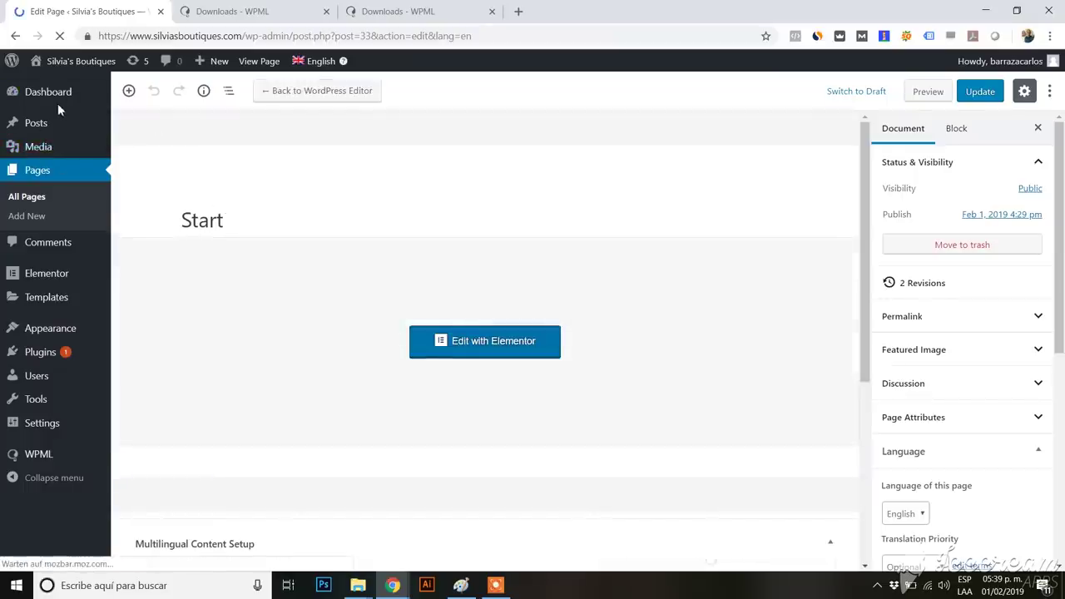
click(43, 170)
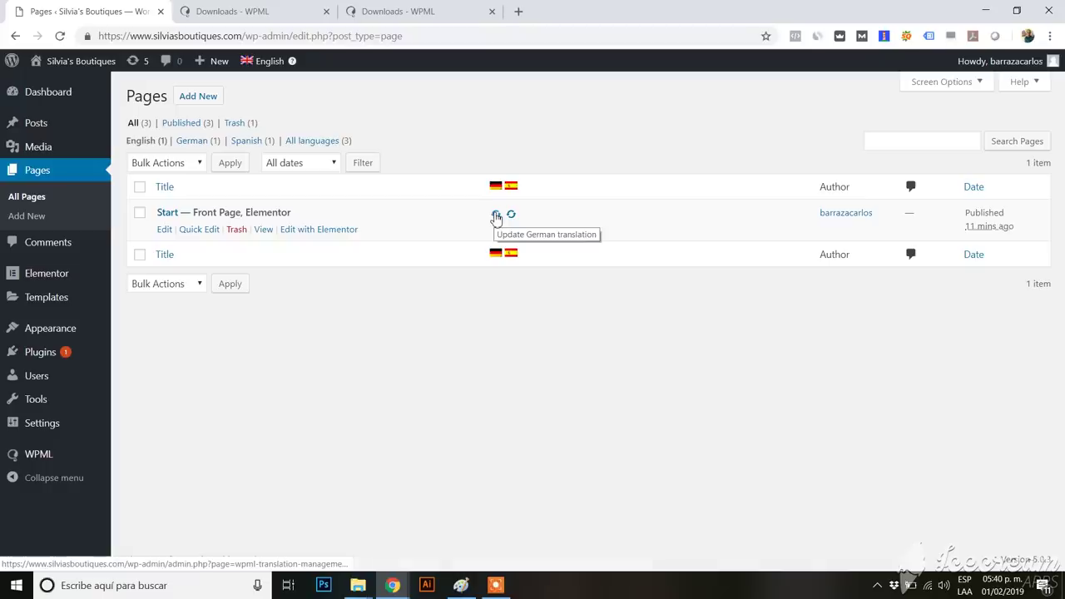
Step: Open the Start page's German translation, change the classic block's text to "Beispiel" and "Beispiel 2", and mark it complete
click(496, 215)
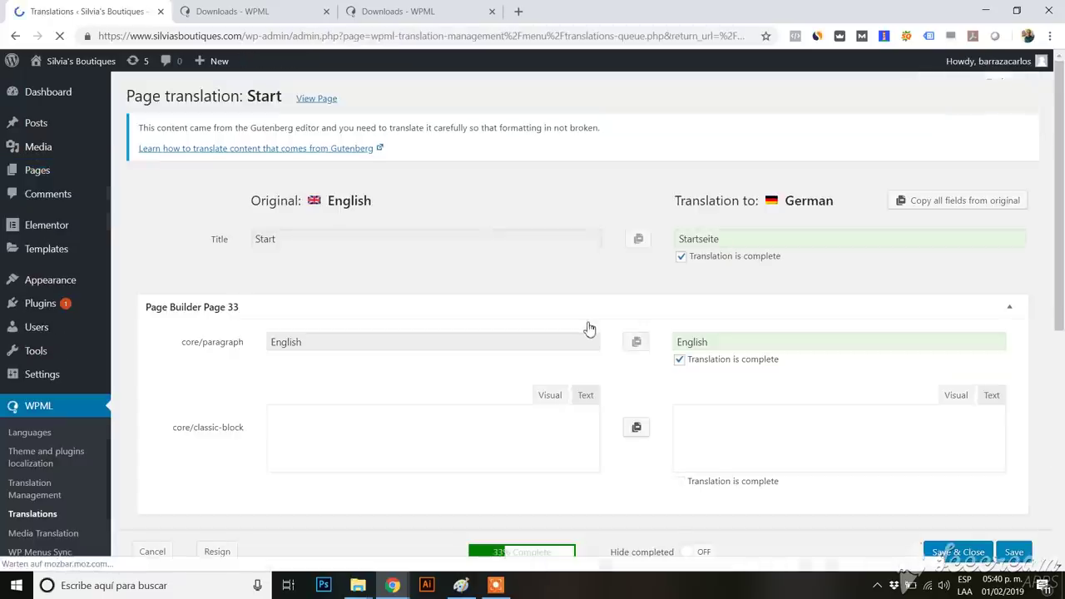
scroll(589, 328, down, 1)
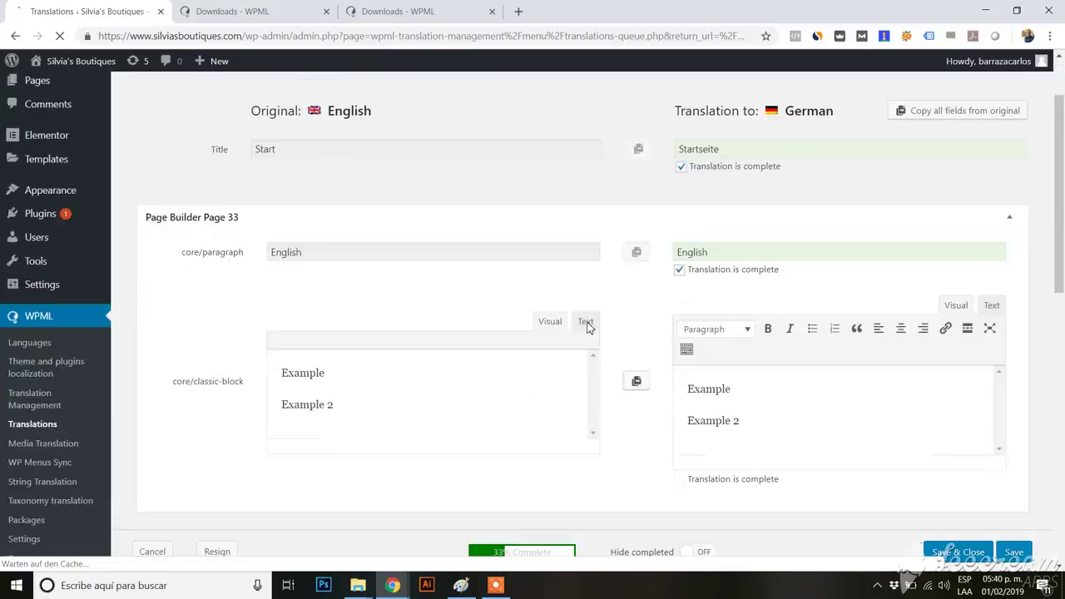
scroll(588, 328, down, 1)
scroll(700, 350, down, 1)
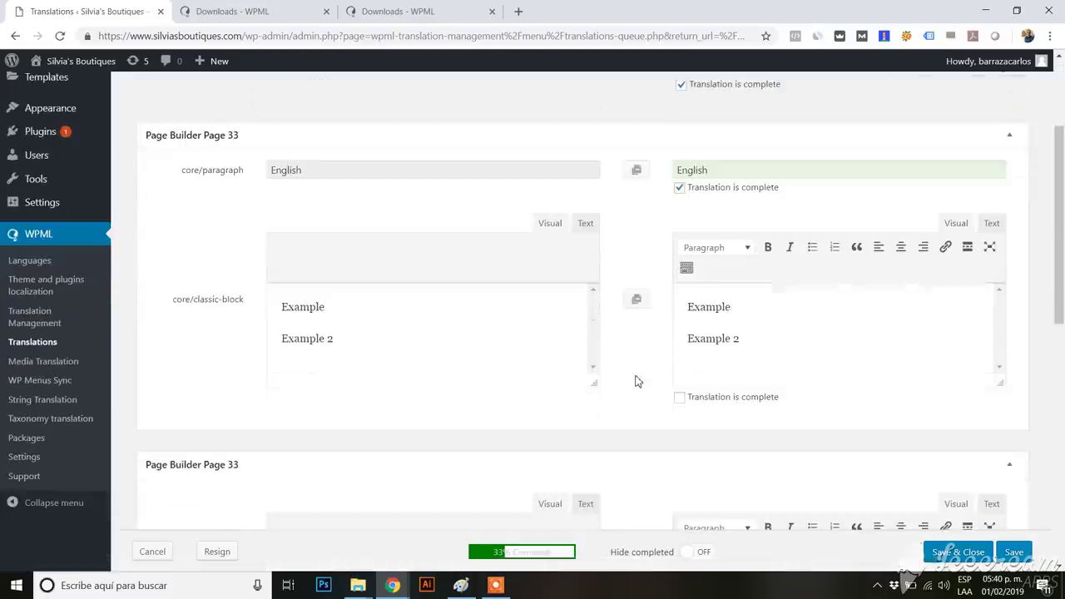
scroll(724, 331, down, 1)
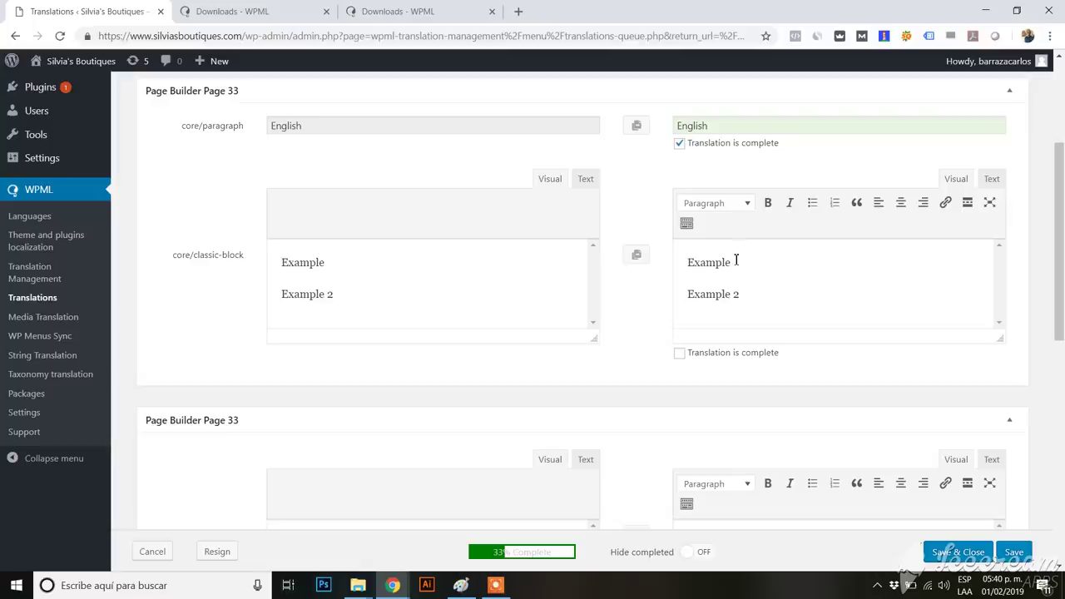
drag(736, 264, 672, 258)
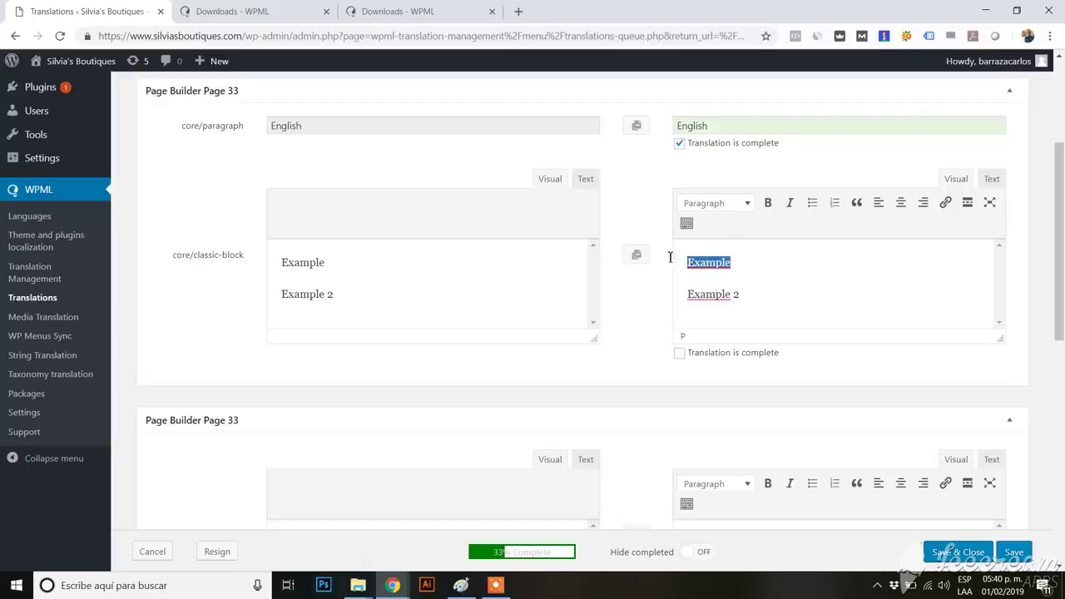
text(Beispiel)
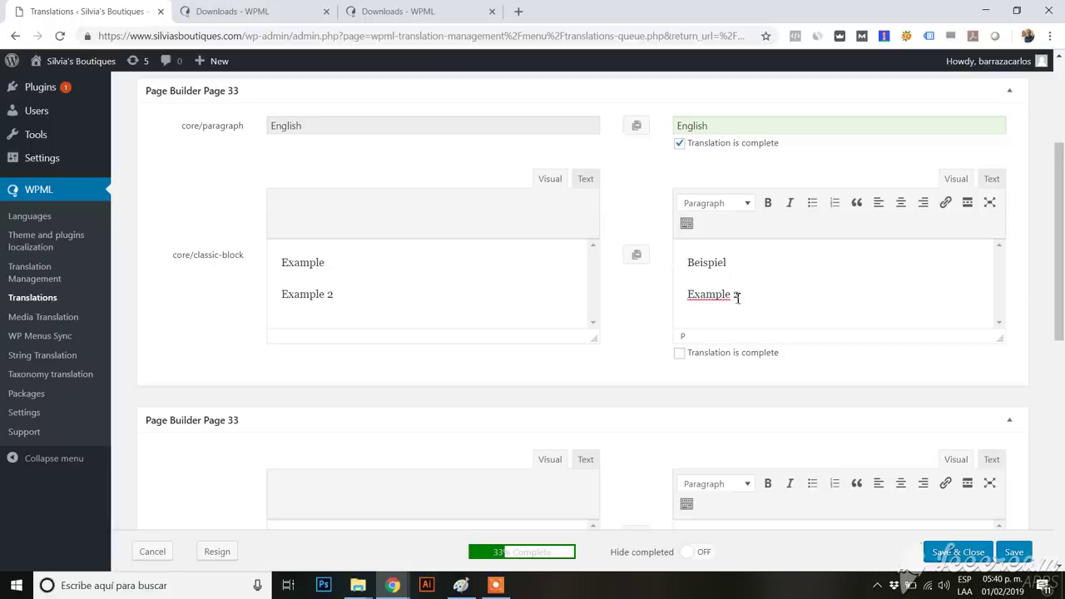
drag(731, 294, 671, 297)
text(Beispiel)
click(681, 355)
Step: Translate the "English" text editor field into German as "Deutsch" and mark that translation complete
scroll(685, 364, up, 3)
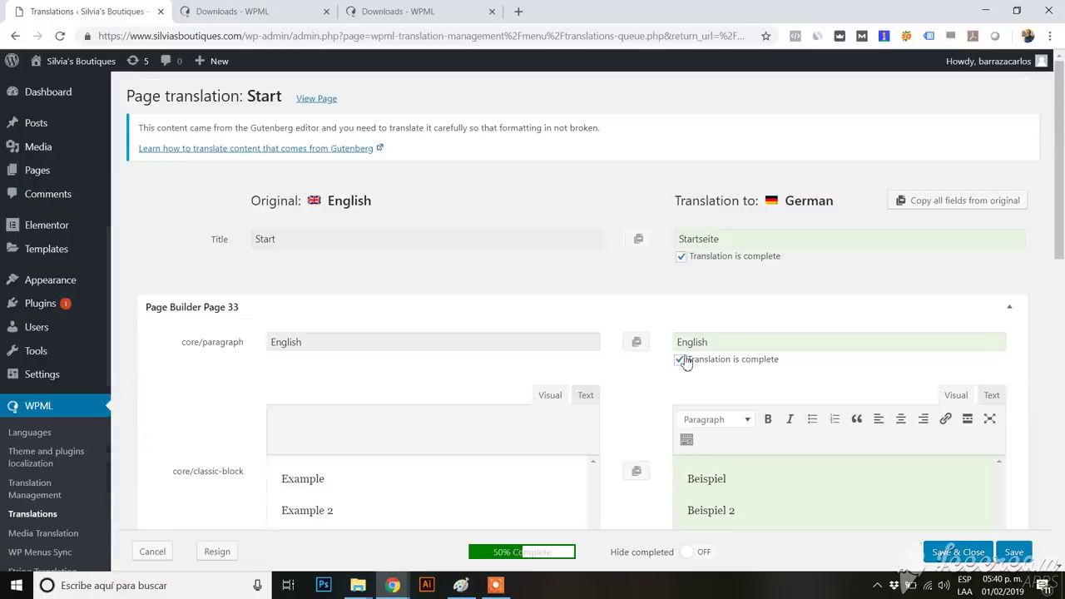
scroll(668, 315, down, 5)
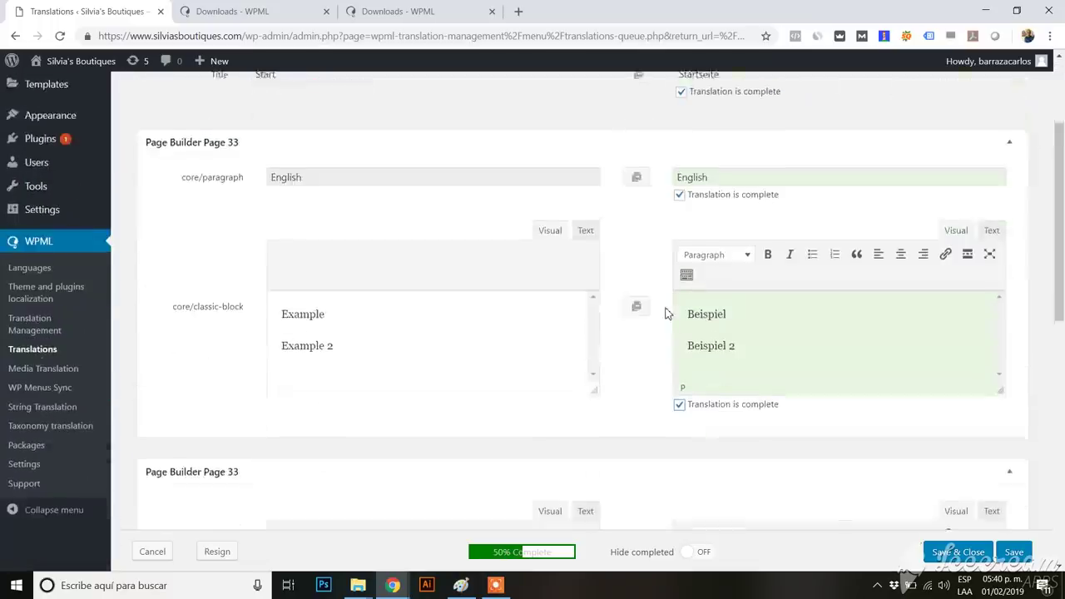
scroll(666, 313, down, 1)
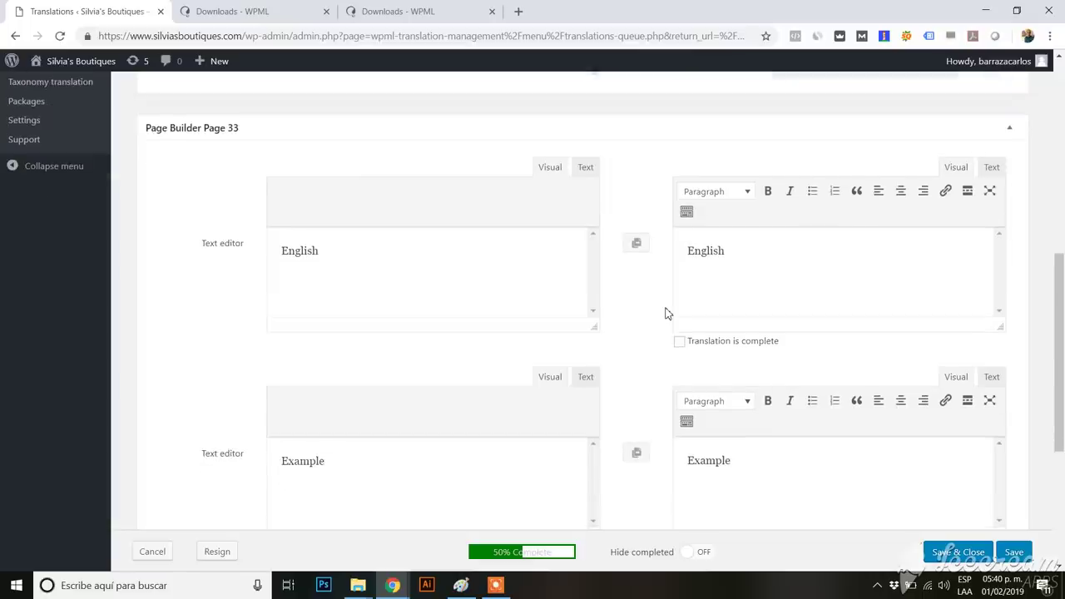
drag(730, 253, 644, 250)
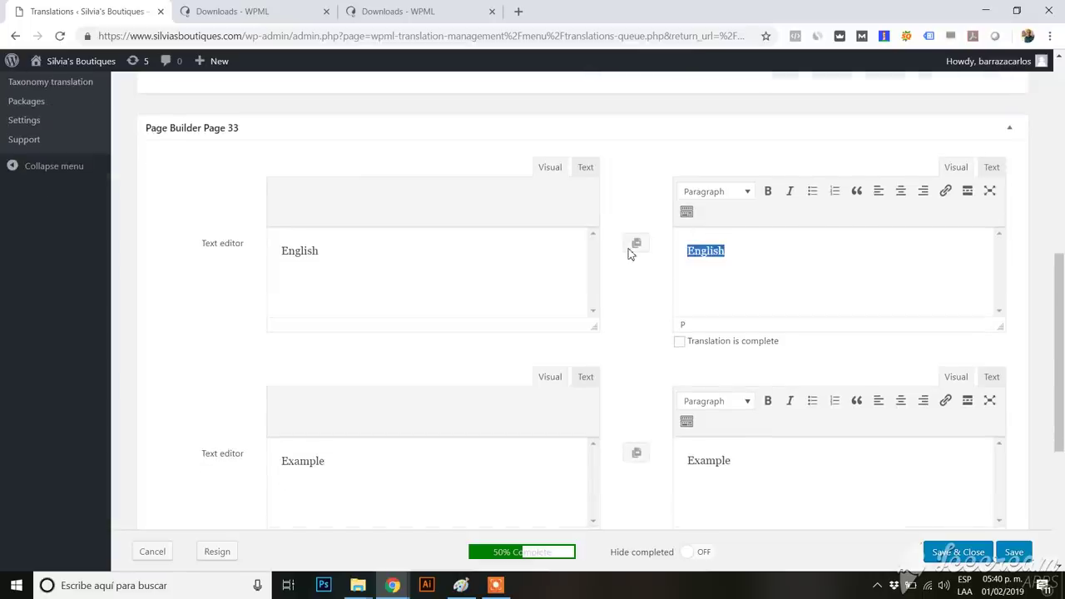
text(Deutsch)
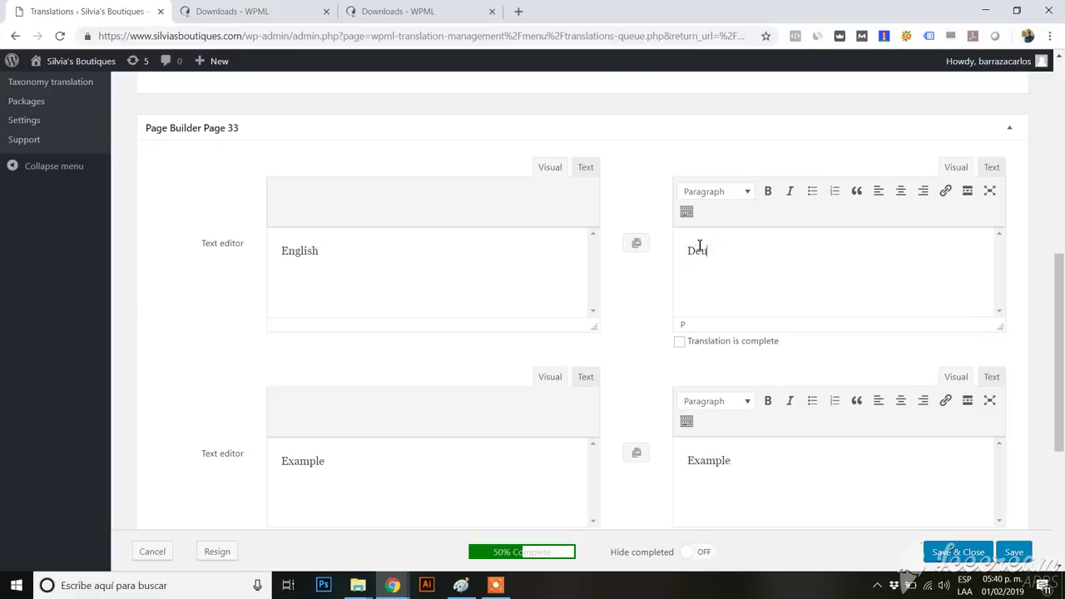
click(679, 342)
Step: Translate the "Example" text editor field into German as "Beispiel" and mark that translation complete
scroll(681, 346, up, 10)
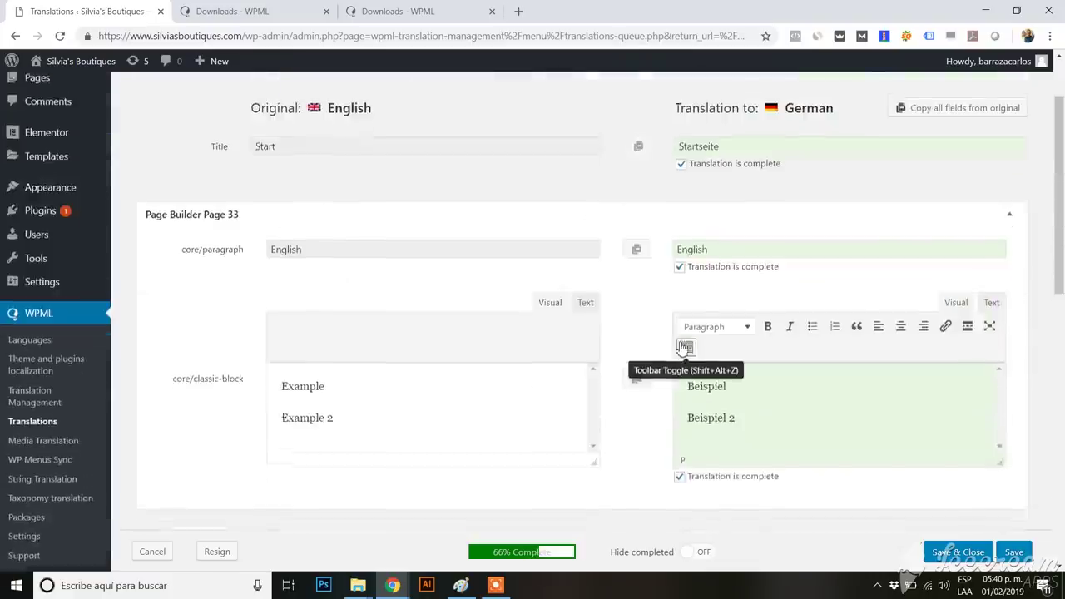
scroll(605, 326, down, 2)
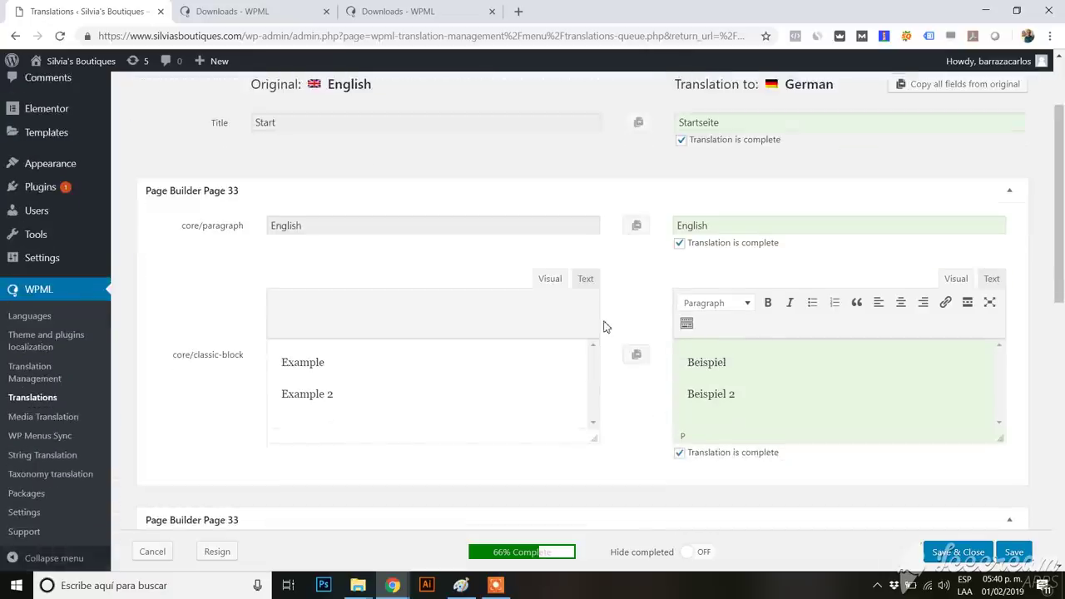
scroll(606, 326, down, 6)
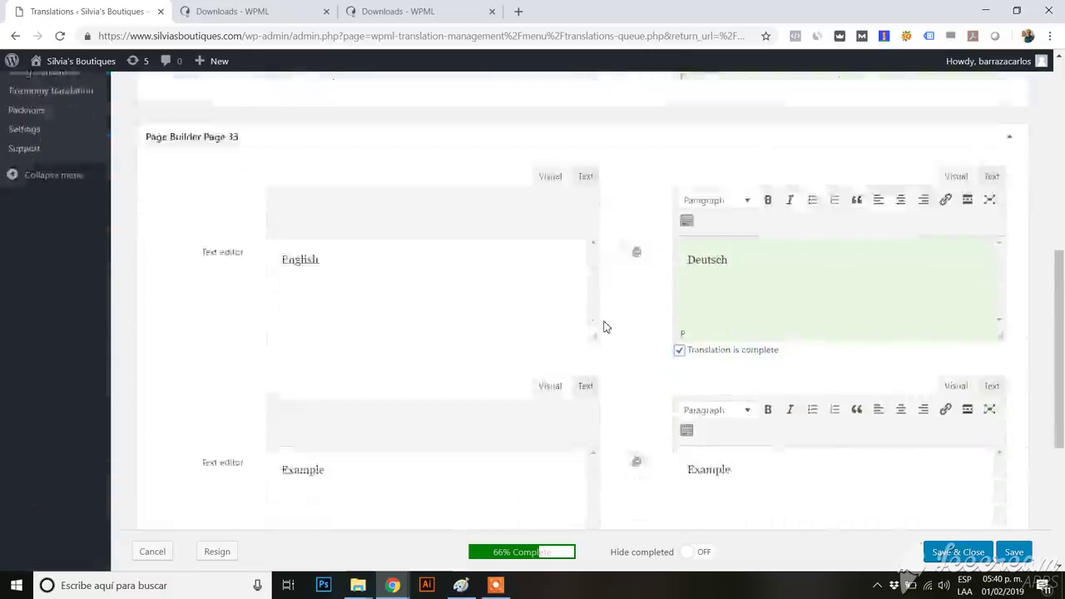
scroll(605, 326, down, 2)
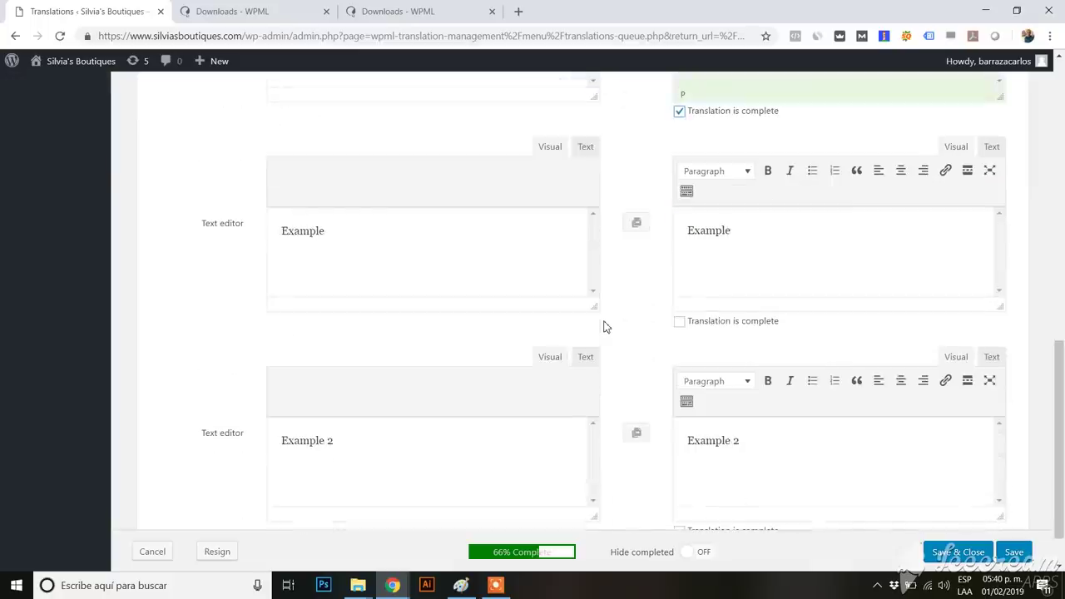
double_click(732, 232)
text(Beispiel)
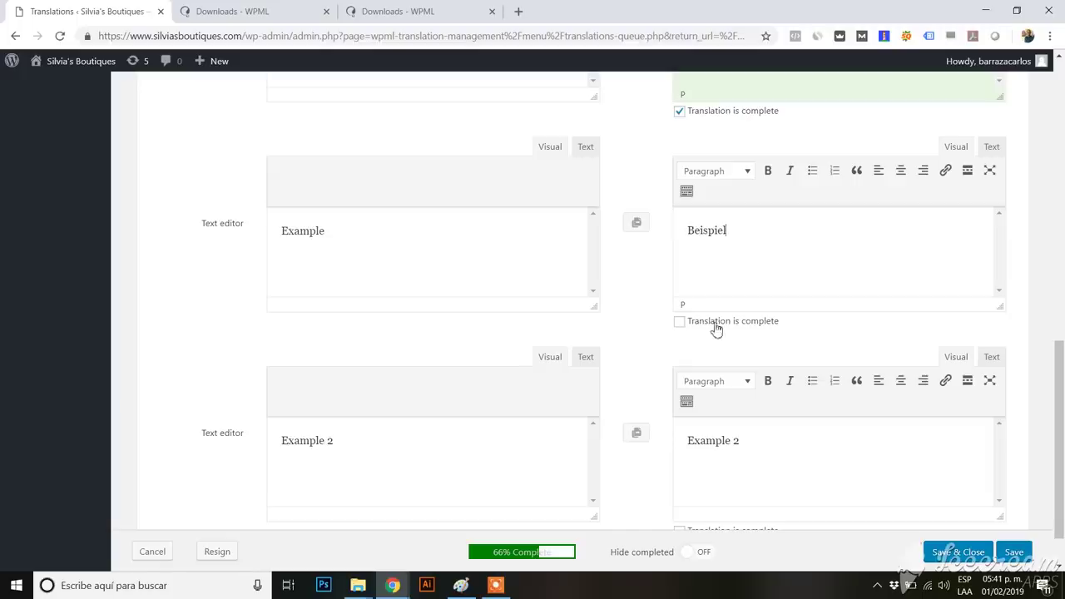
click(681, 323)
Step: Translate the "Example 2" text editor field as "Beispiel 2", mark it complete, and save and close the German translation
scroll(657, 347, down, 1)
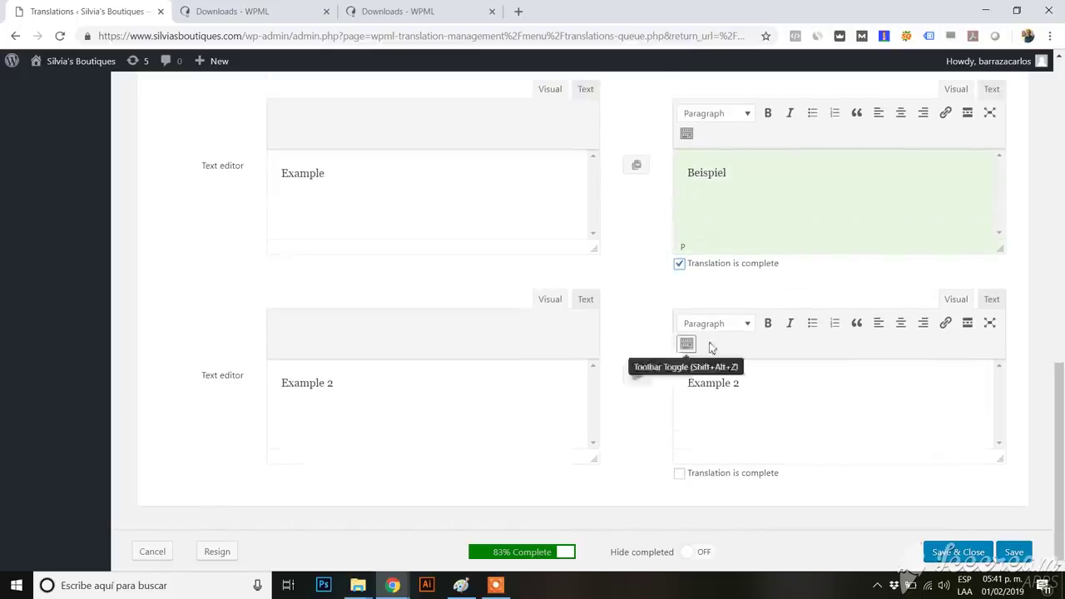
double_click(723, 383)
key(BackSpace)
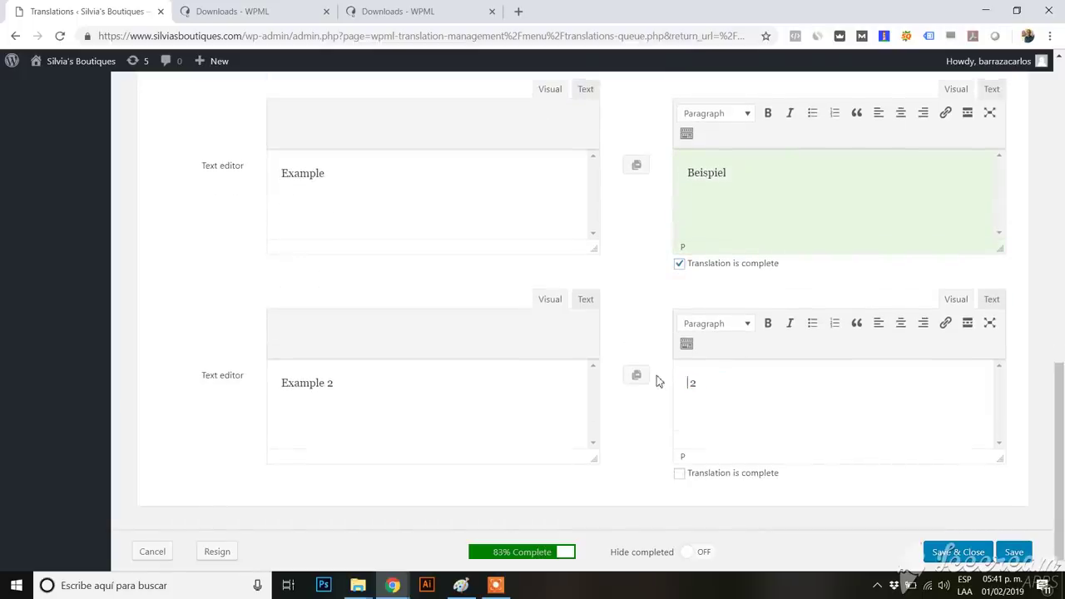
text(Beispiel)
click(679, 472)
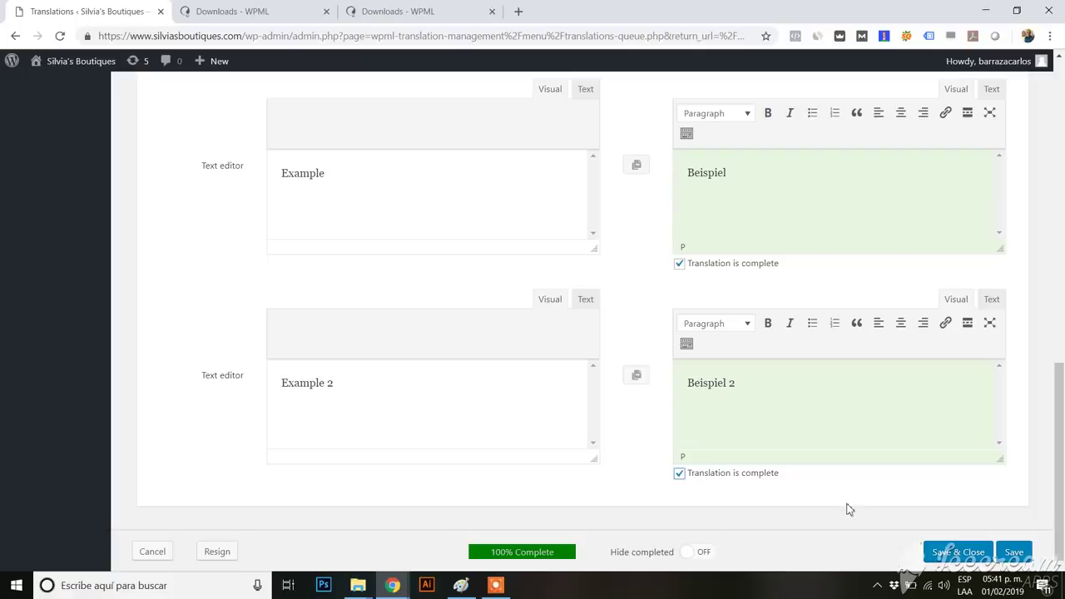
click(937, 553)
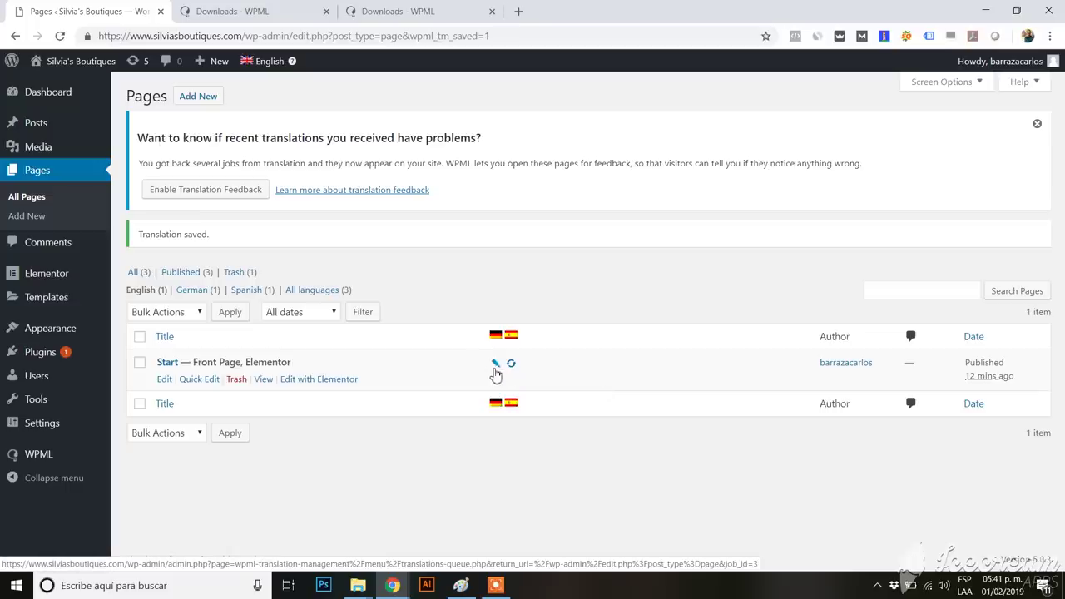
Step: Open the Start page's Spanish translation and replace the core/paragraph translation with "Español"
click(511, 365)
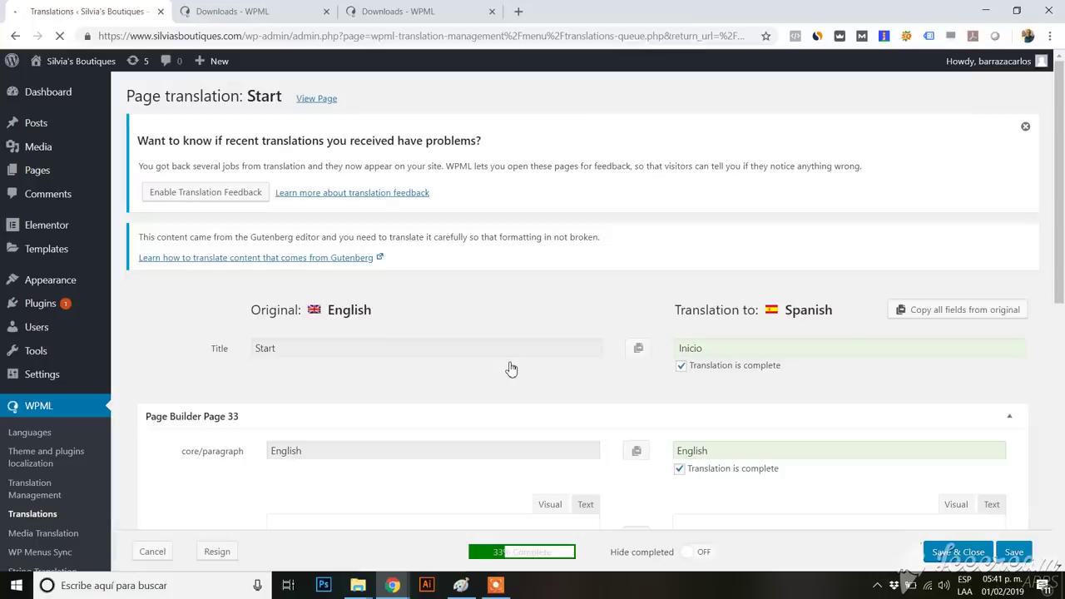
scroll(511, 366, down, 3)
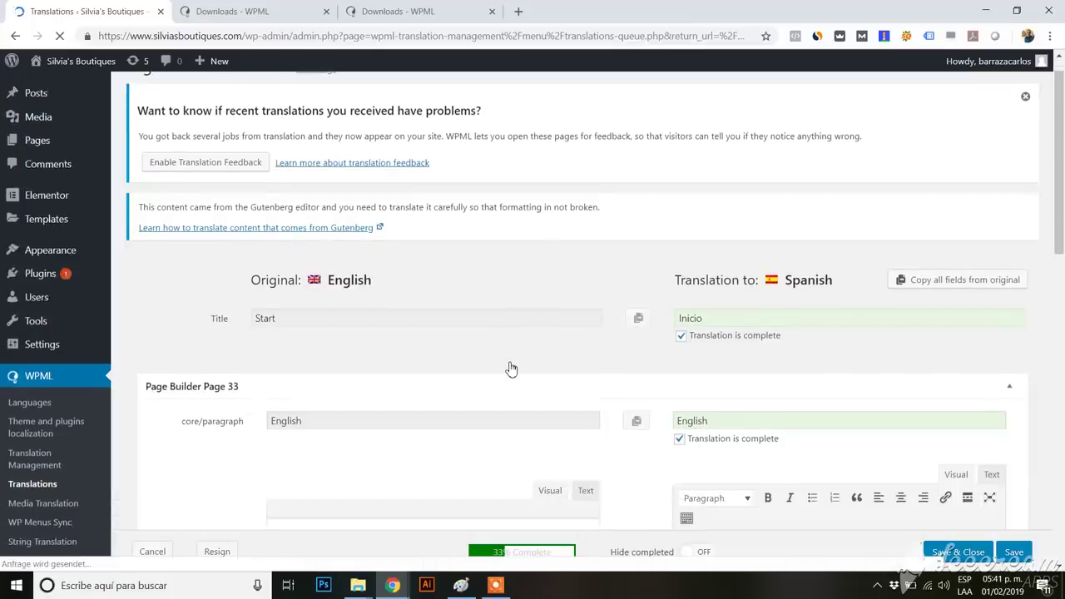
scroll(511, 366, down, 2)
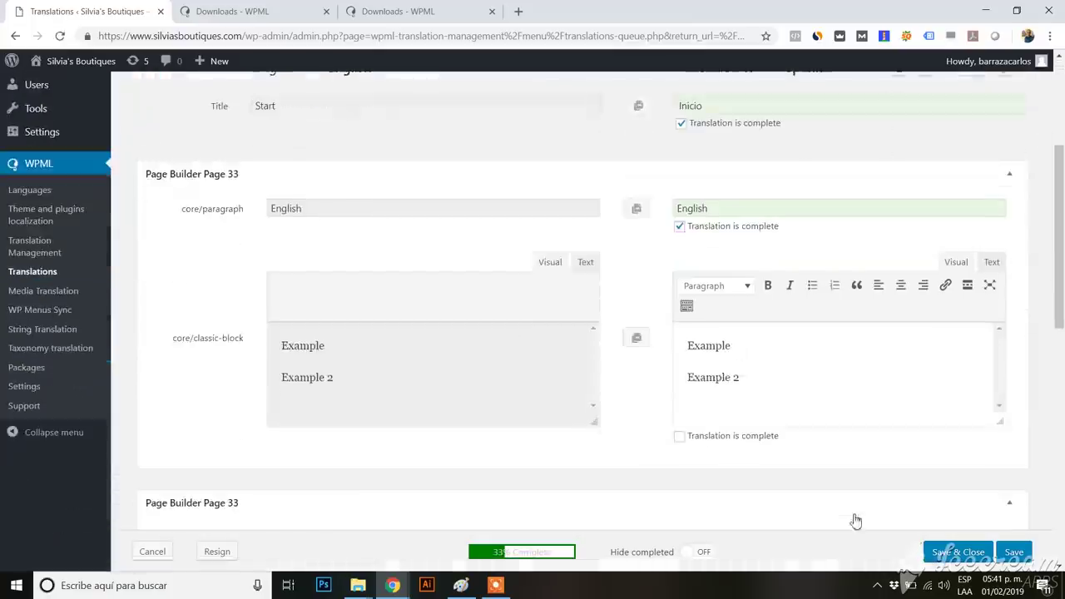
drag(738, 349, 637, 337)
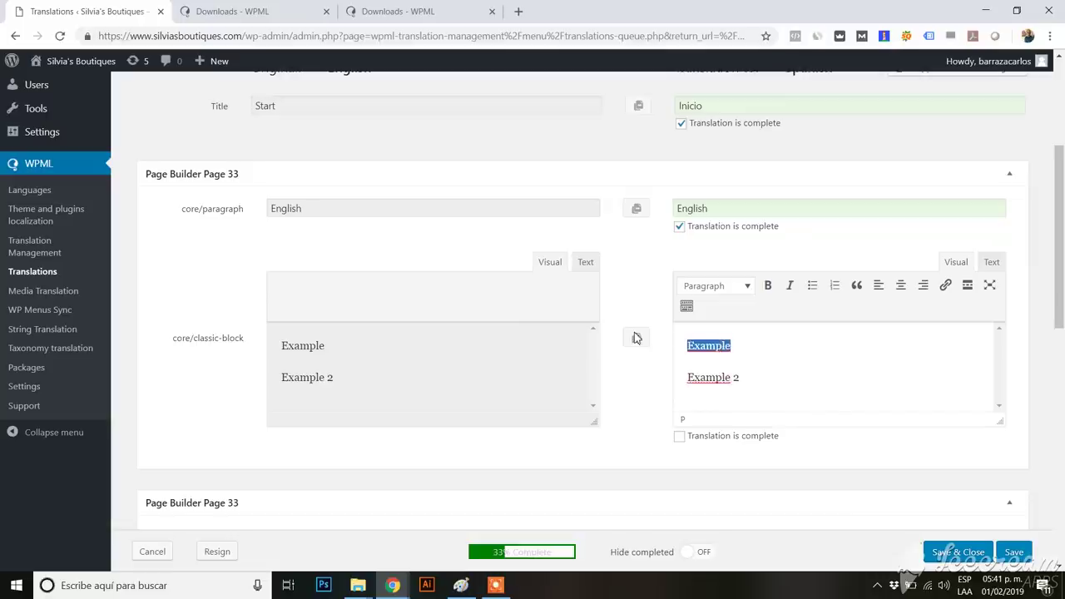
drag(726, 204, 638, 209)
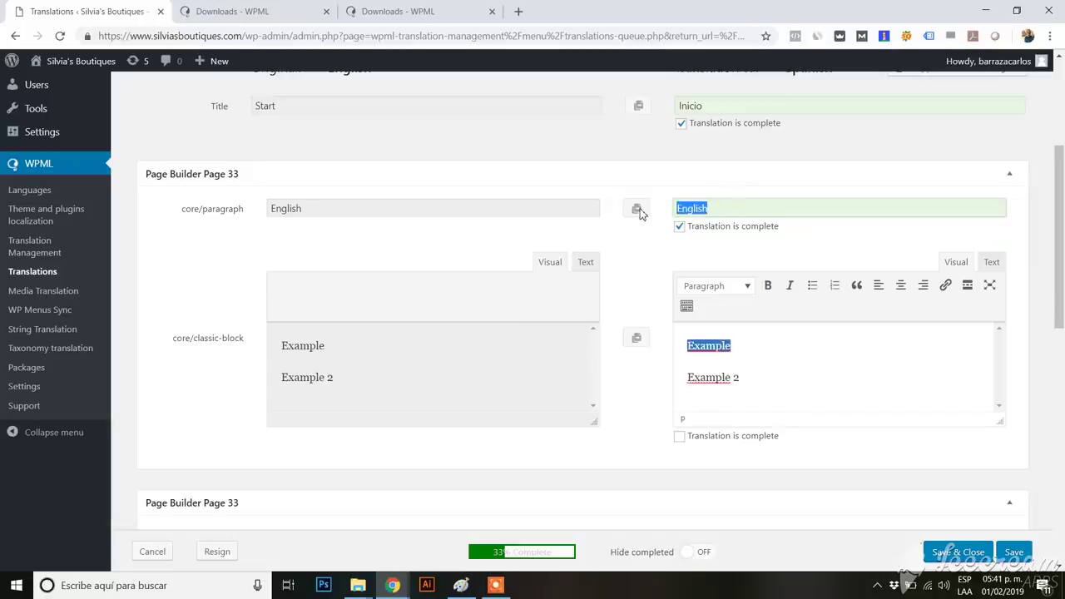
text(Espan)
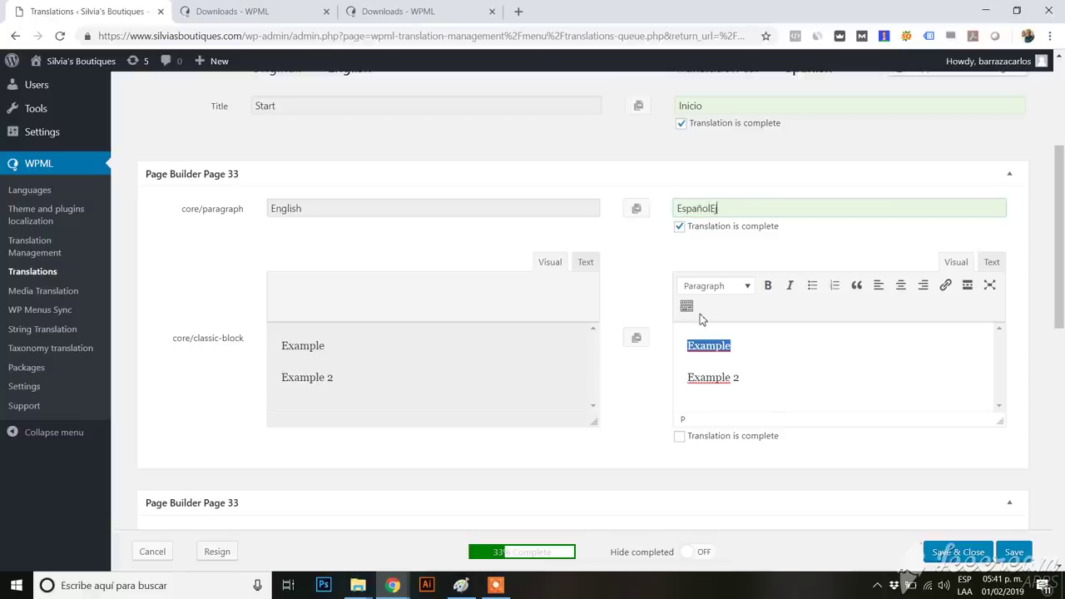
Step: Change the classic block's Spanish text to "Ejemplo" and "Ejemplo 2" and mark the block's translation complete
click(739, 345)
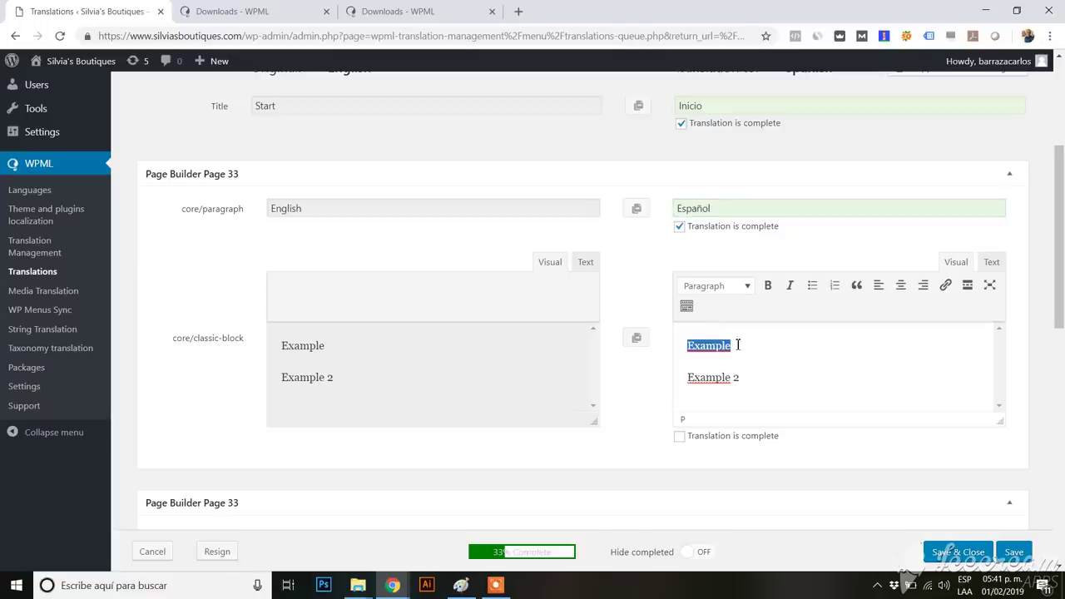
drag(740, 346, 680, 349)
text(Ejemp)
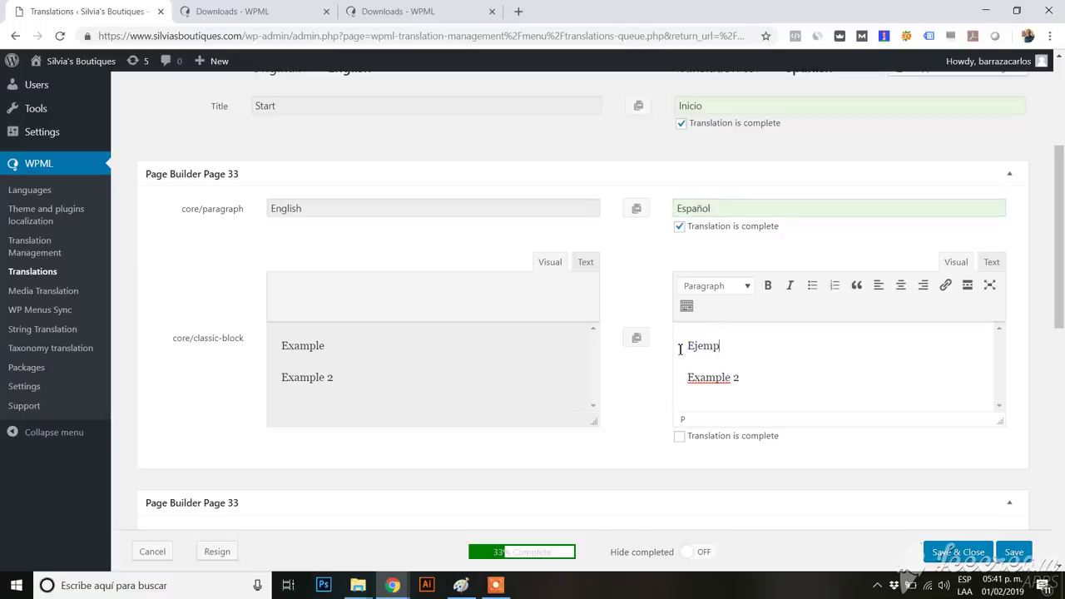
drag(727, 377, 682, 379)
text(Ejemplo)
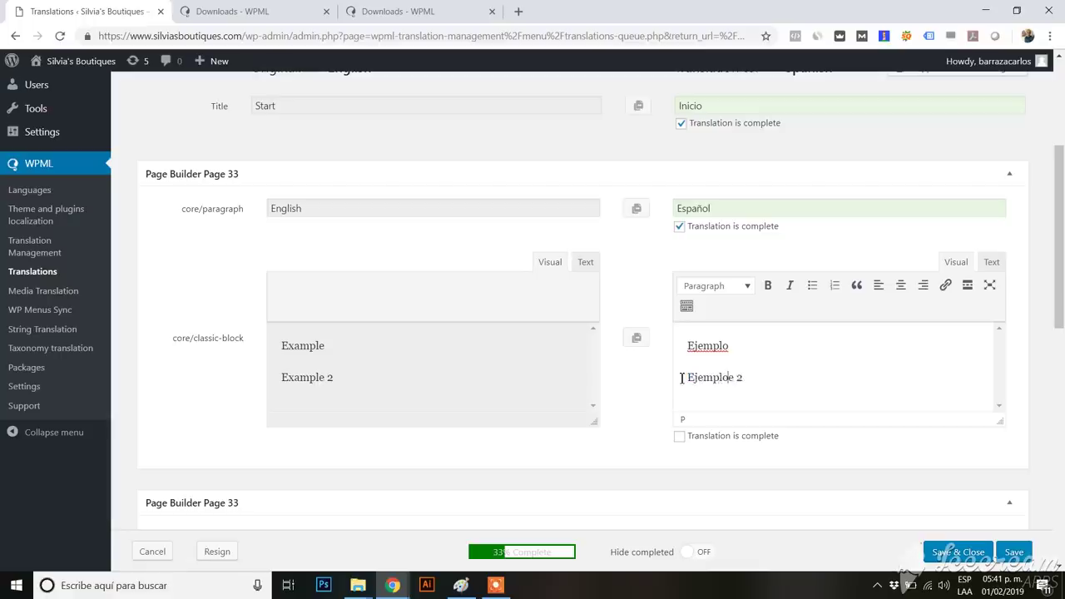
click(684, 436)
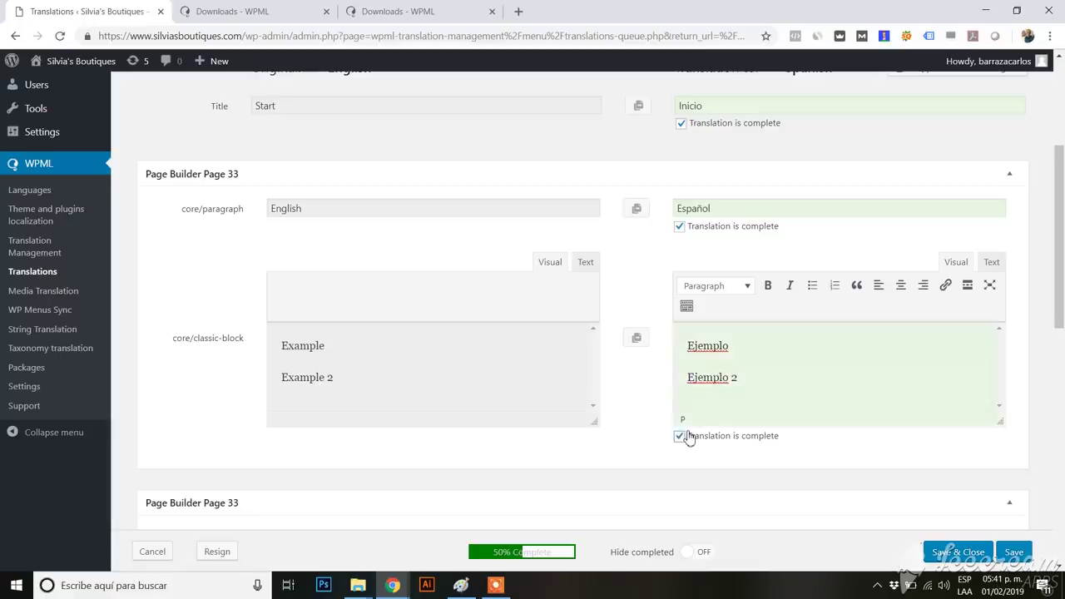
Step: Translate the "English" text editor field into Spanish as "Español" and mark that translation complete
scroll(686, 432, down, 3)
scroll(689, 432, down, 1)
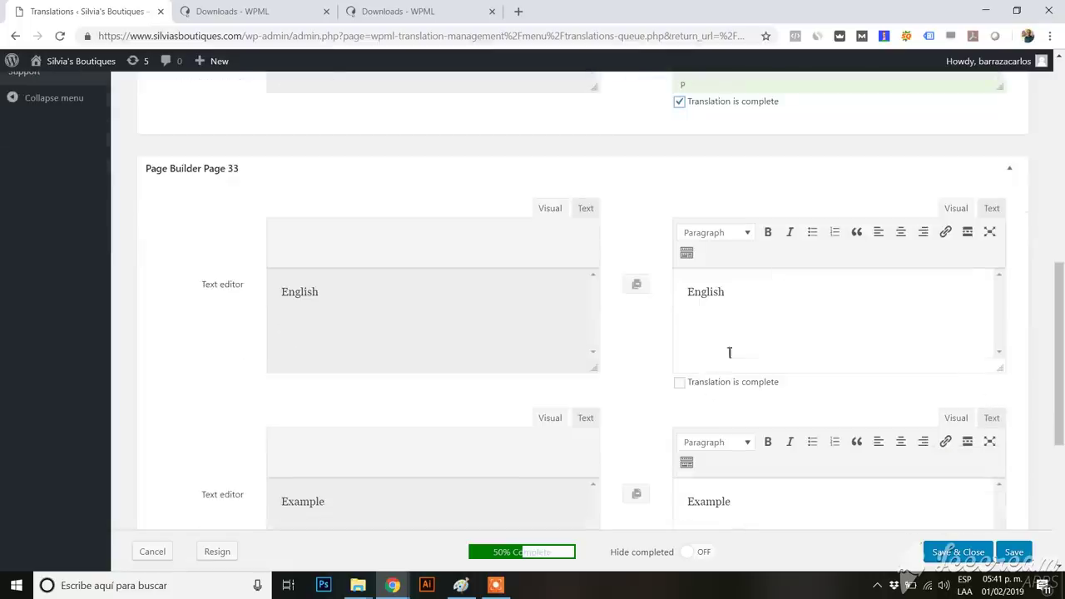
drag(753, 293, 611, 305)
text(Español)
double_click(700, 385)
scroll(699, 395, down, 1)
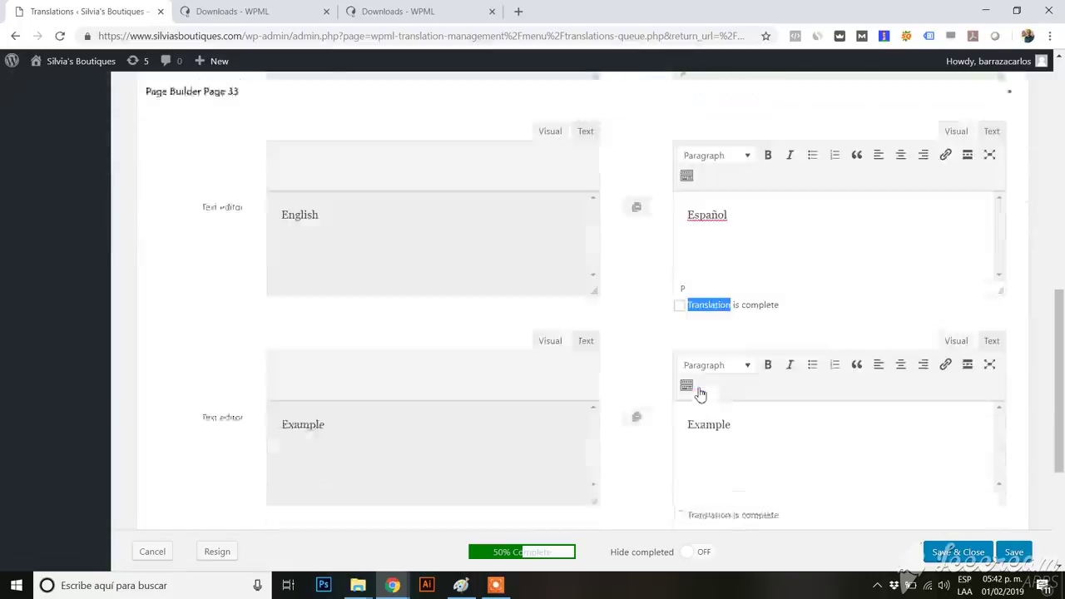
click(714, 286)
Step: Translate the "Example" text editor field into Spanish as "Ejemplo" and mark that translation complete
drag(746, 402, 625, 397)
text(Ejem)
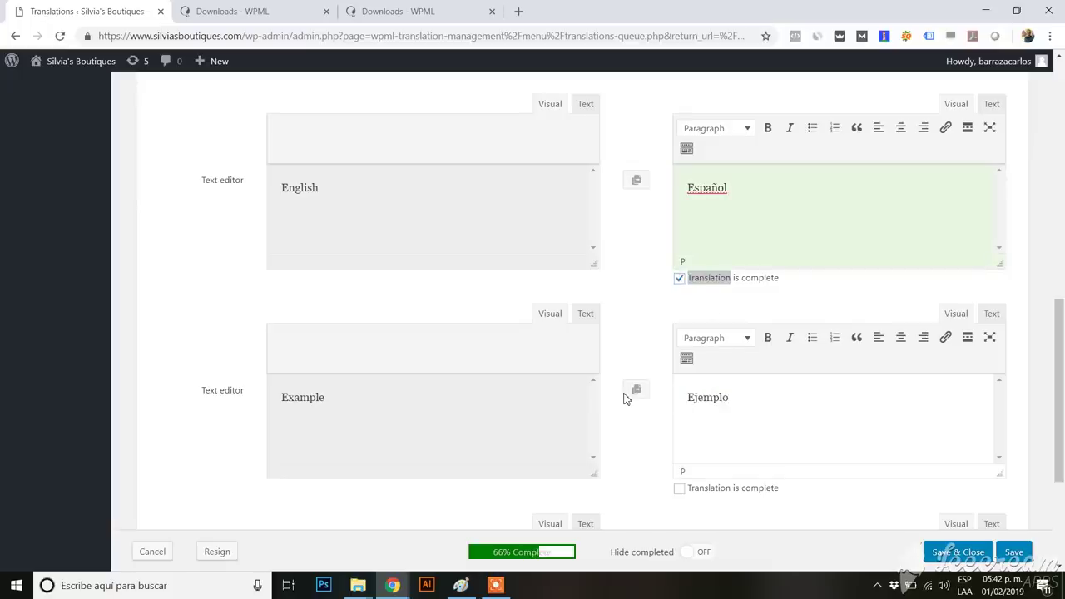
click(681, 489)
Step: Translate the "Example 2" text editor field into Spanish as "Ejemplo 2", mark it complete, and save and close the translation
scroll(687, 491, down, 2)
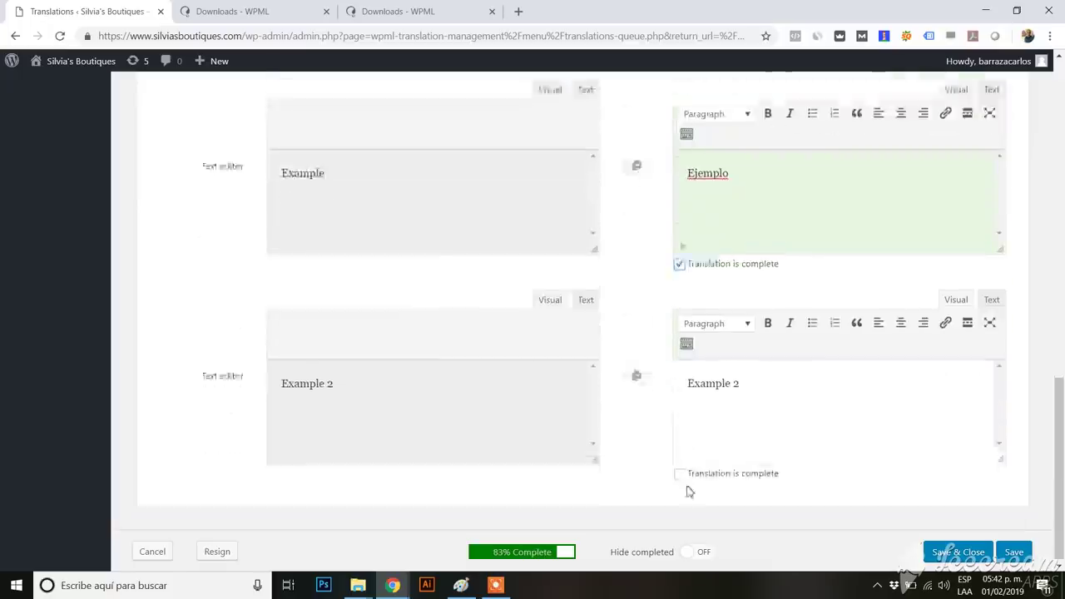
drag(723, 381, 668, 380)
text(Ejemplo)
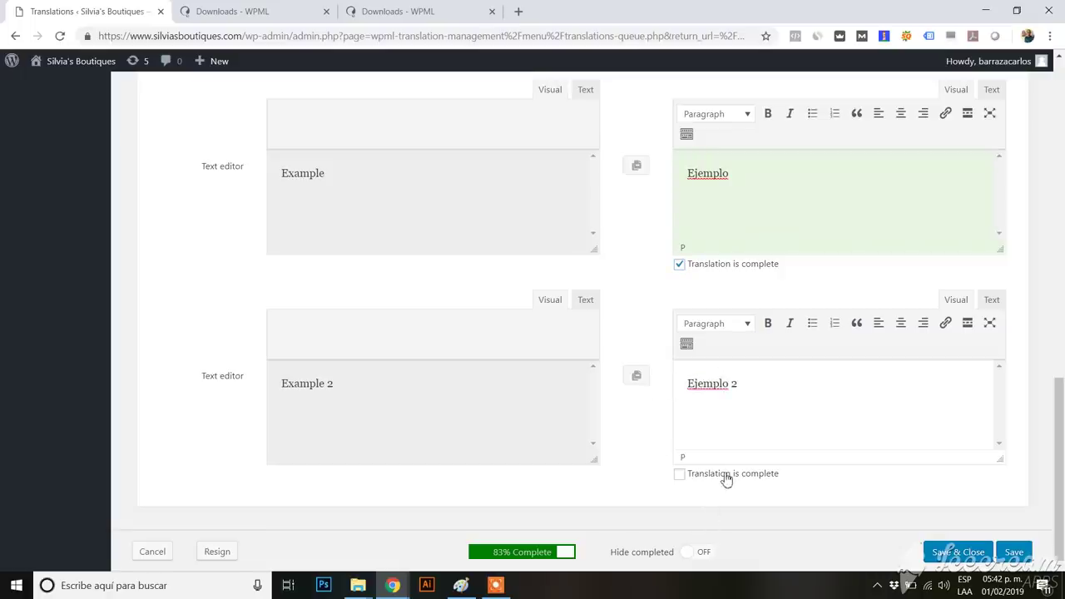
click(724, 474)
click(966, 553)
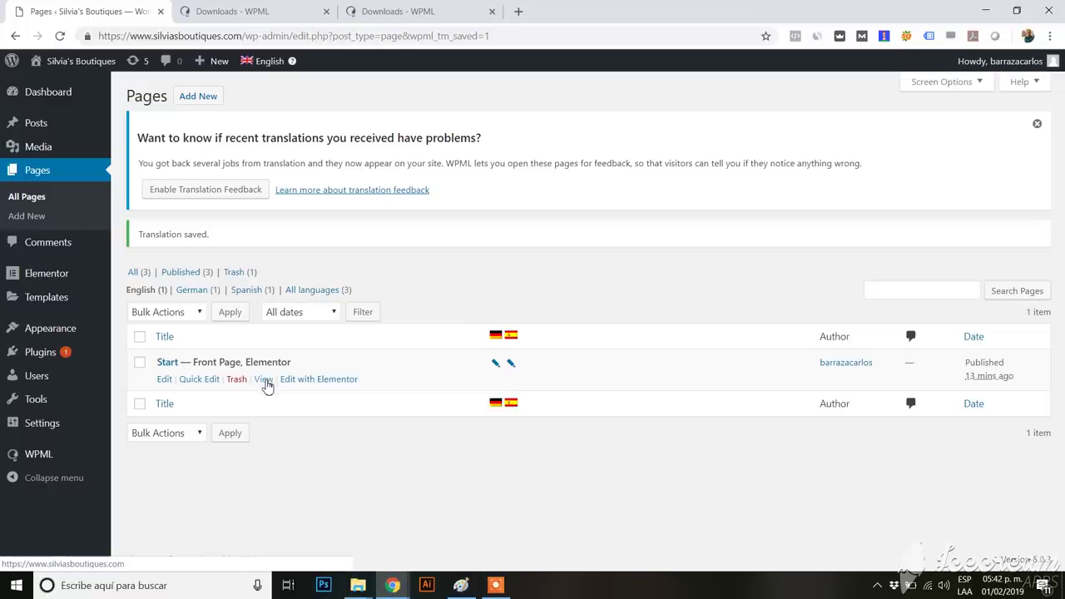
Step: View the Start page on the live site in a new tab and check its German and Spanish versions
right_click(264, 383)
click(283, 389)
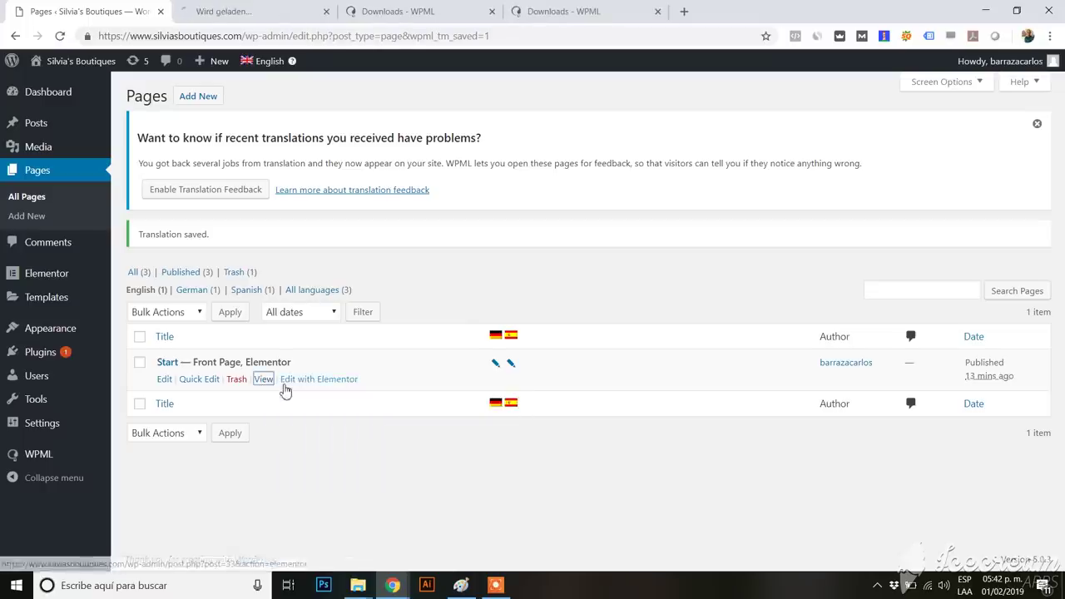
click(198, 8)
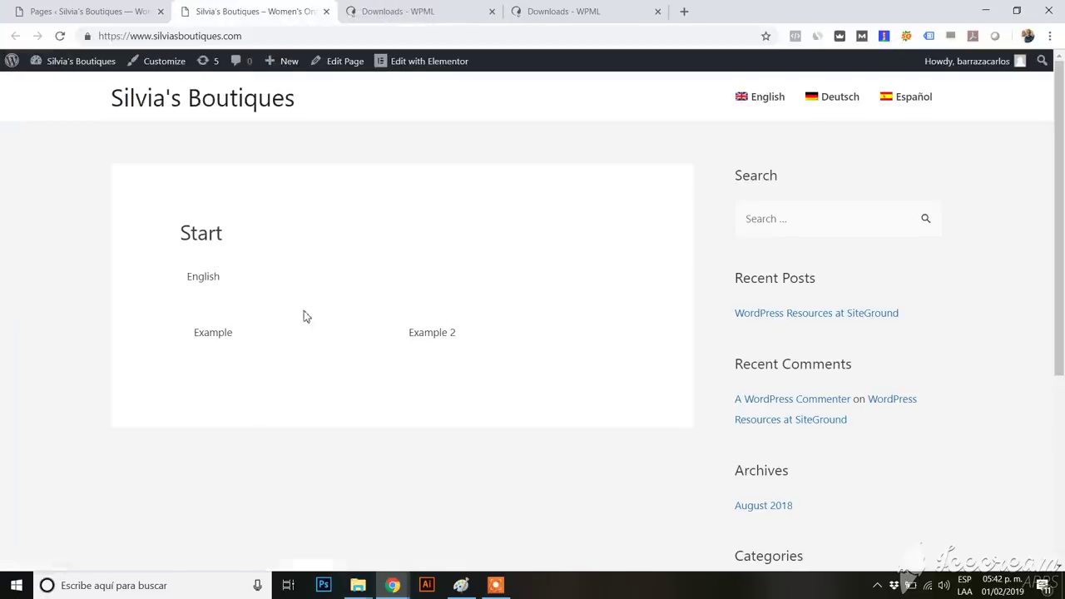
click(838, 100)
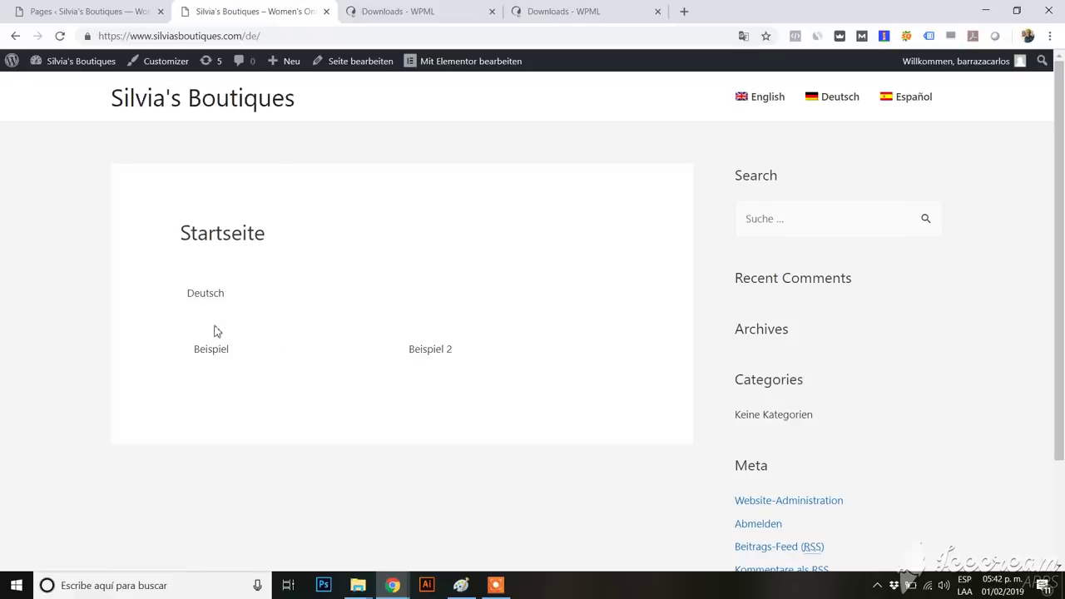
click(903, 96)
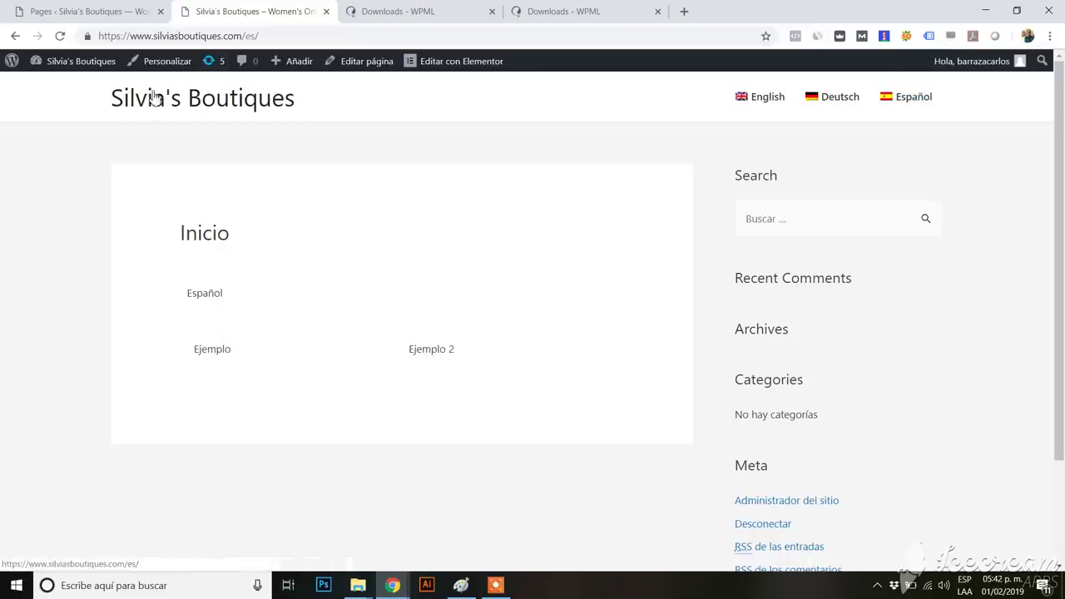
Step: Open the Start page in the WordPress editor and review its language settings with the list of translations expanded
click(124, 100)
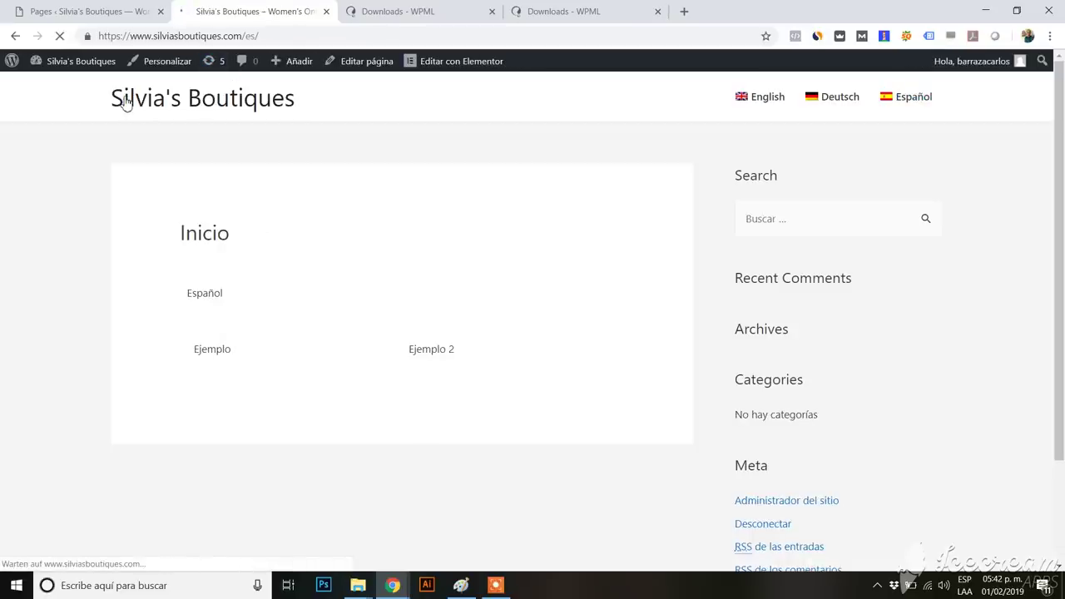
click(75, 84)
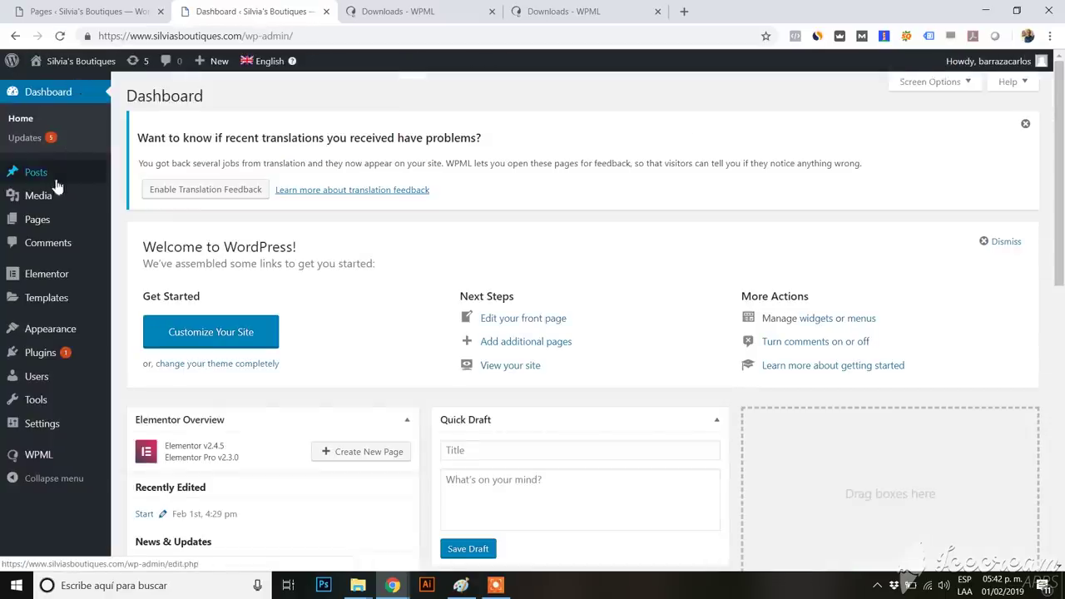
click(52, 225)
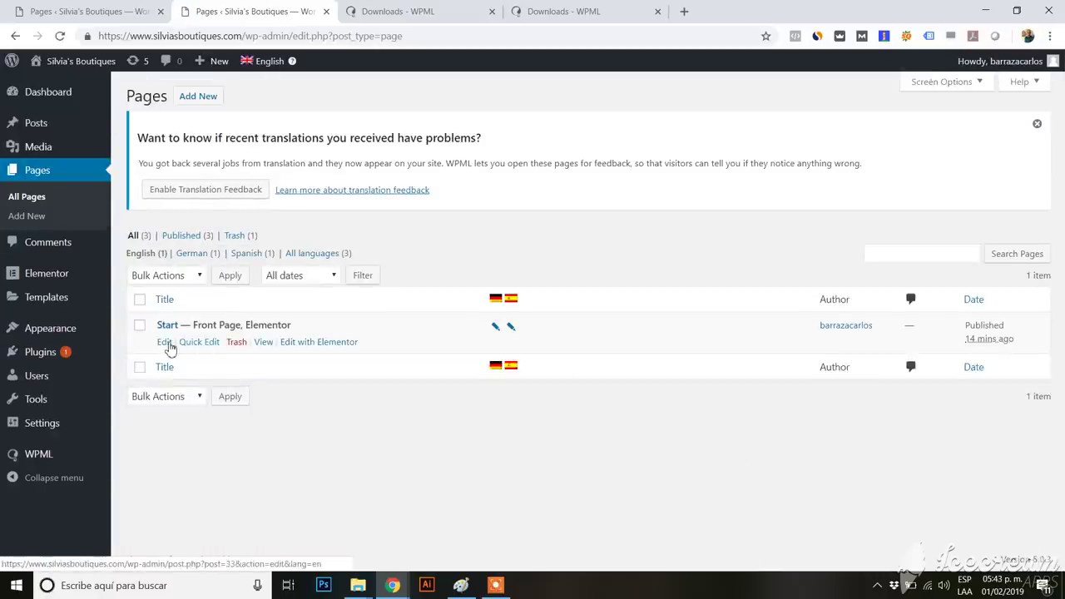
click(167, 342)
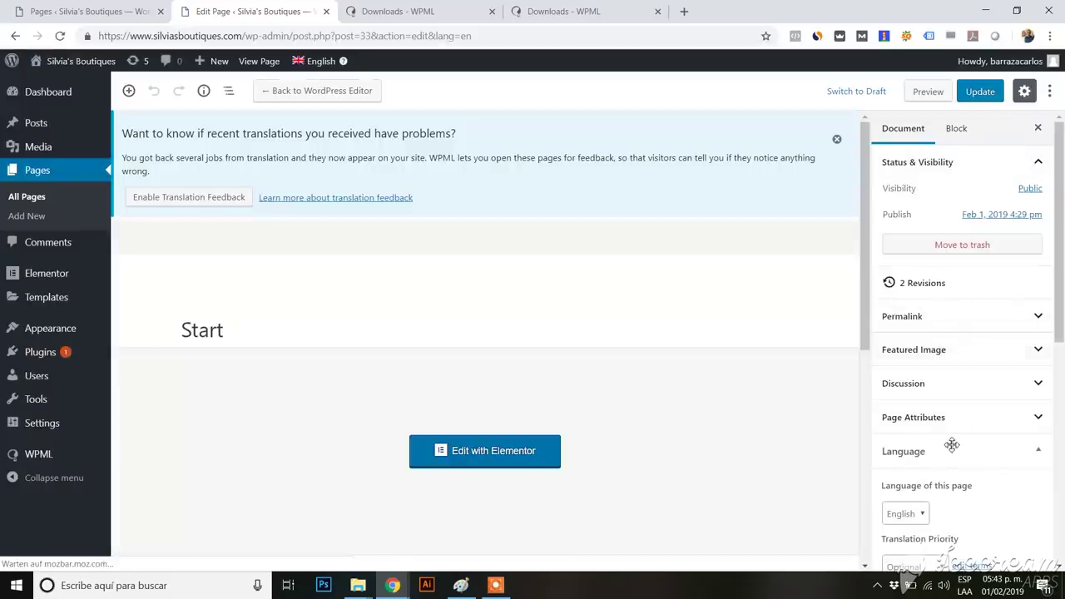
scroll(951, 444, down, 2)
scroll(951, 442, down, 2)
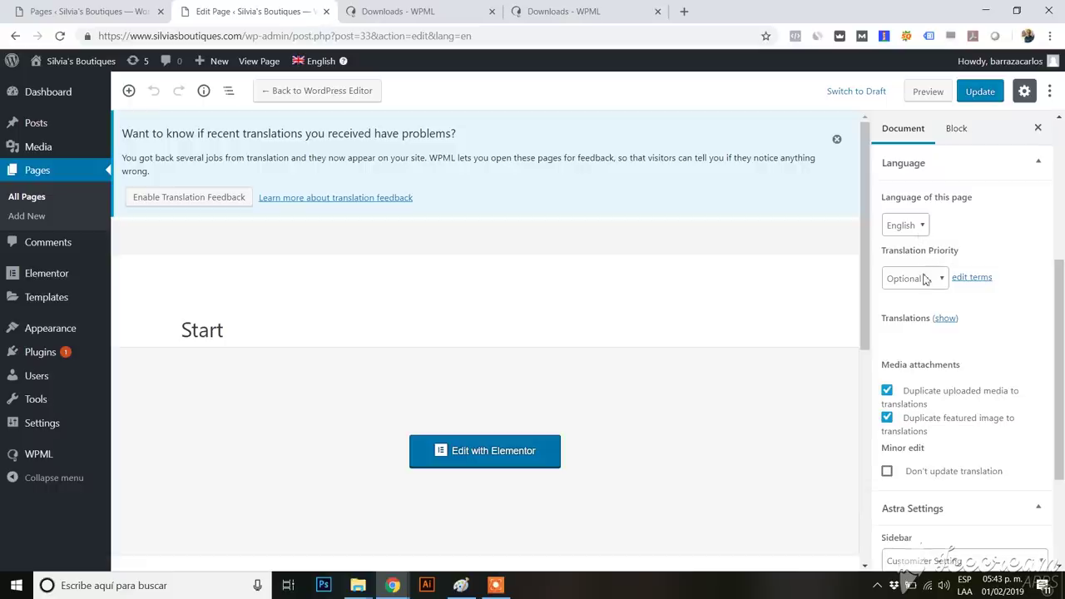
click(932, 281)
click(930, 282)
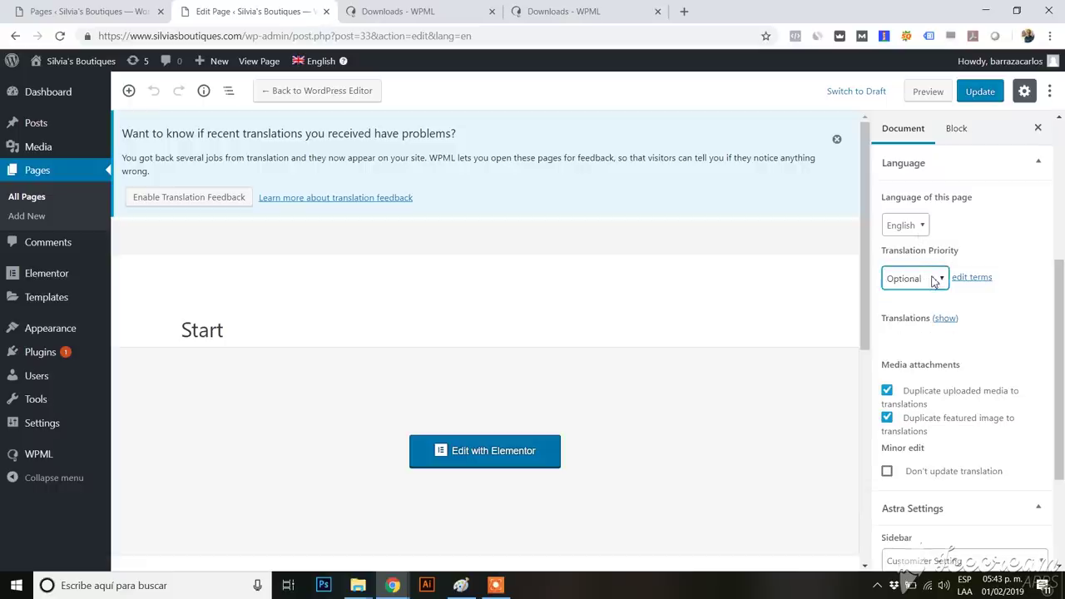
click(947, 317)
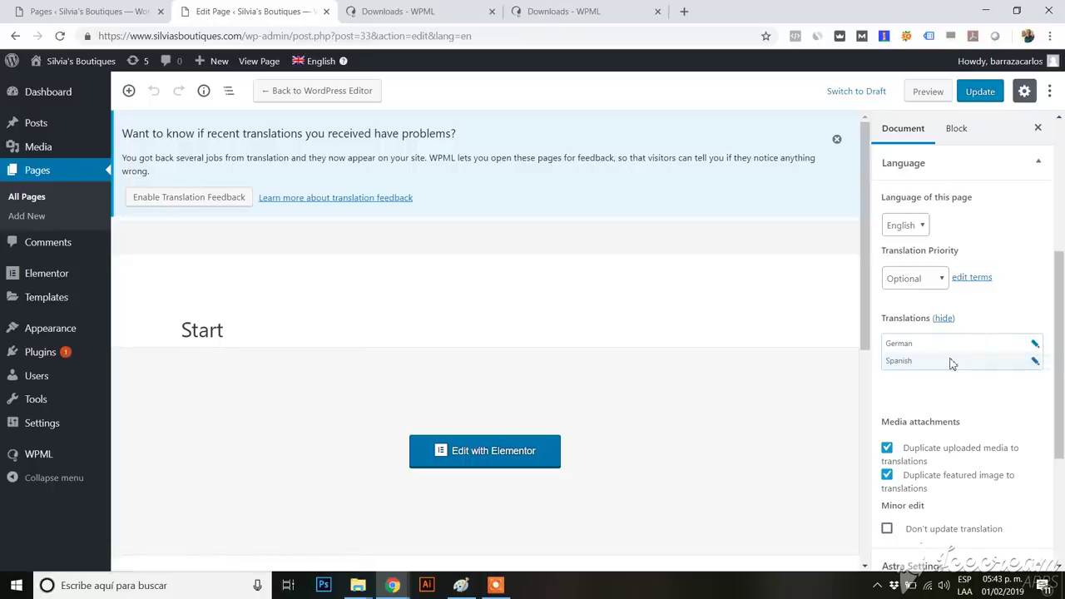
scroll(949, 361, down, 2)
scroll(951, 361, up, 5)
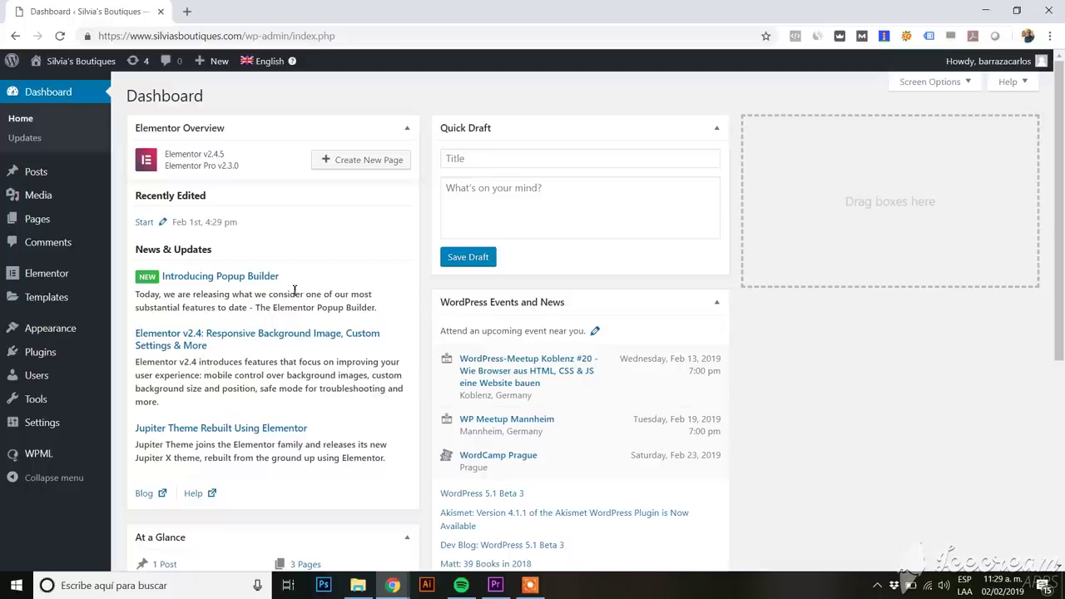
Step: Open the site's menu management and add the Start page to the English Main Menu
mouse_move(51, 307)
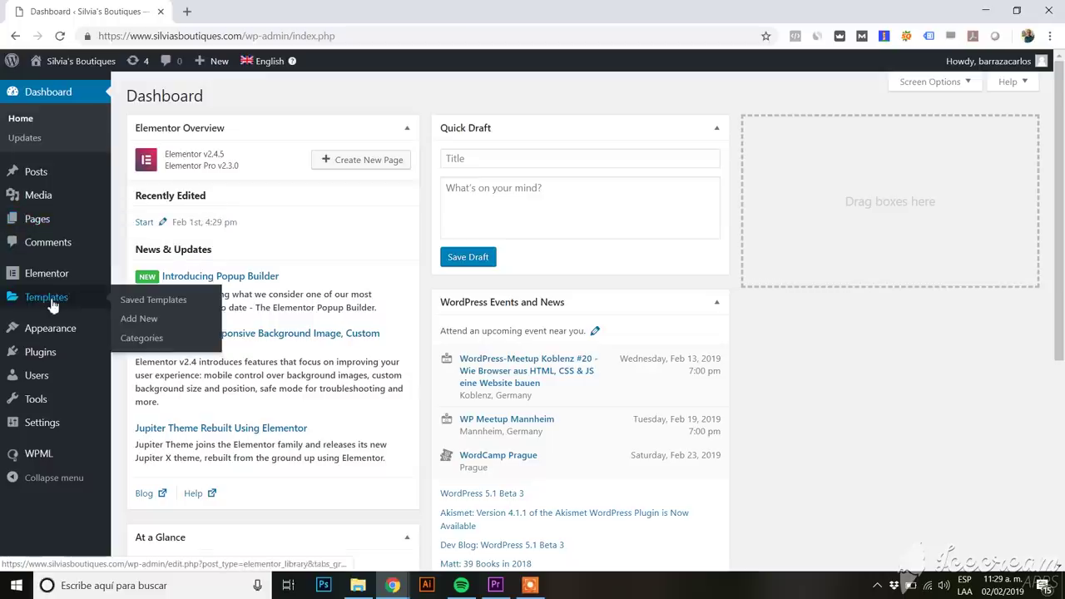
mouse_move(57, 275)
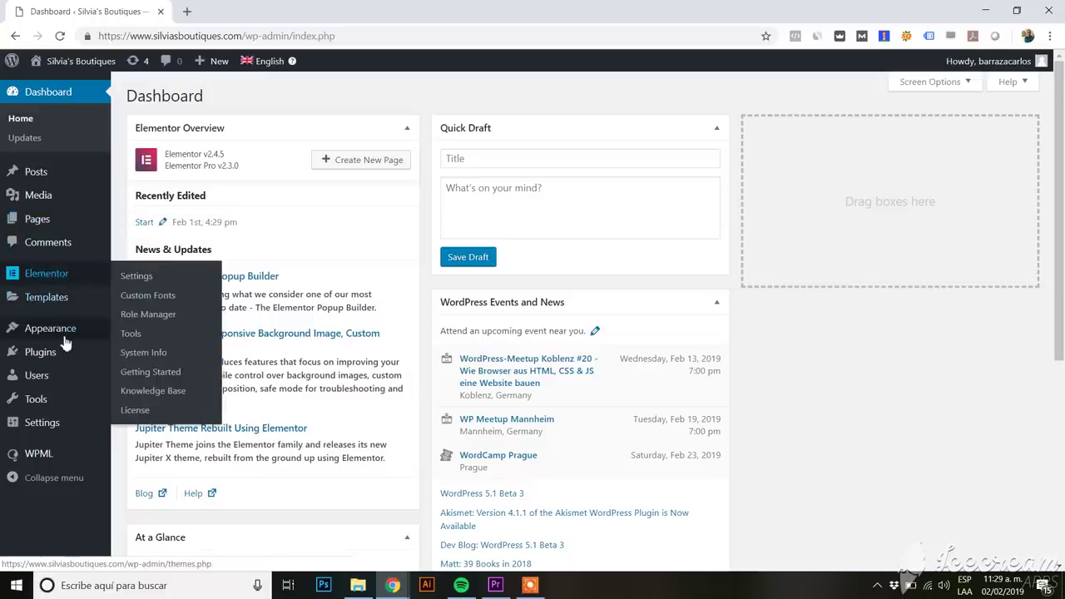
mouse_move(66, 340)
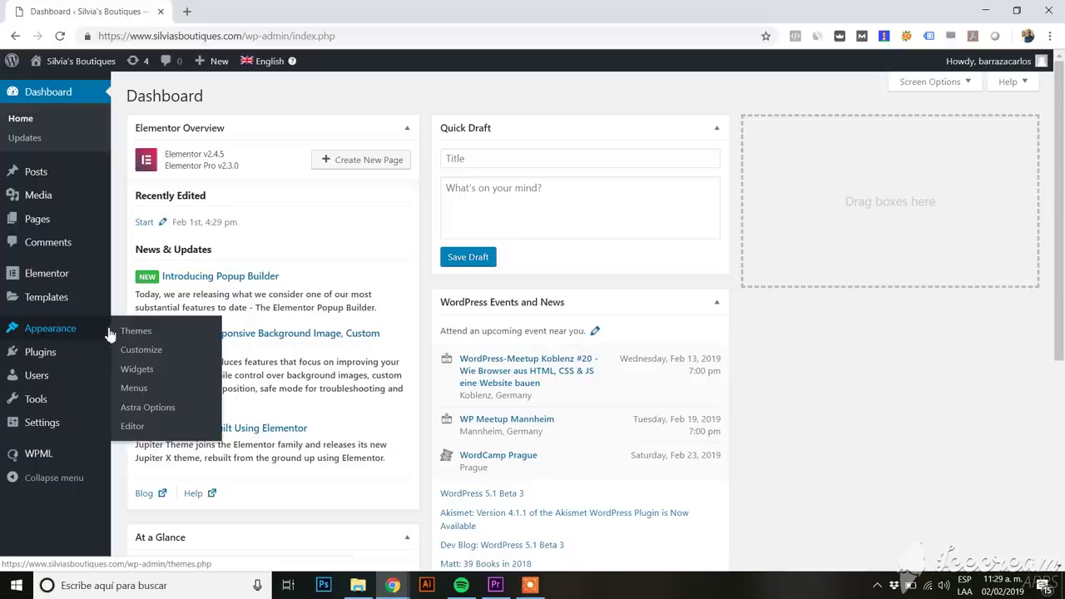
click(147, 392)
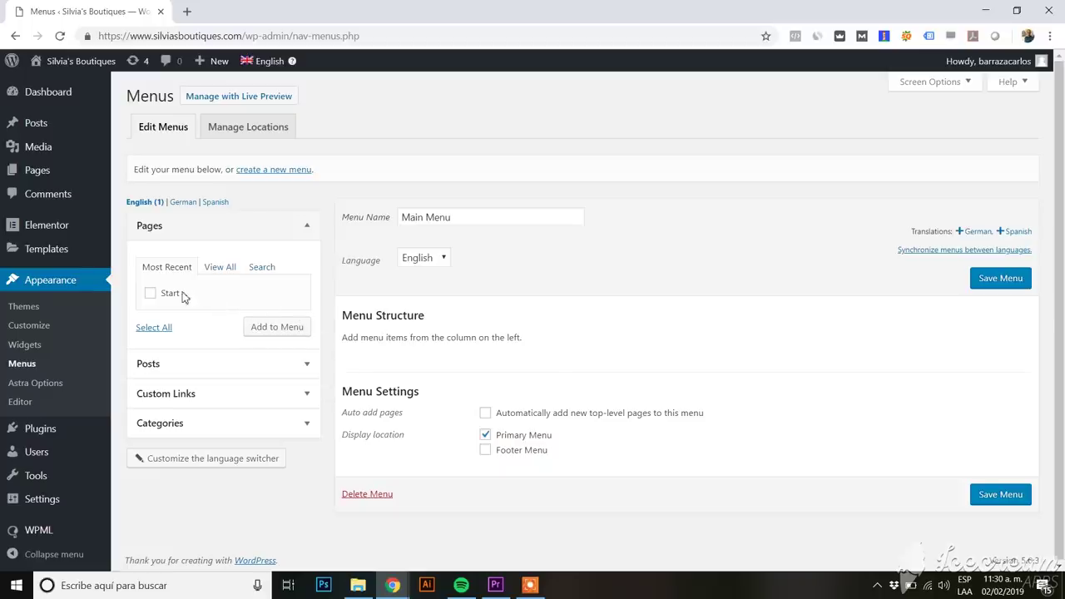
click(152, 295)
click(266, 329)
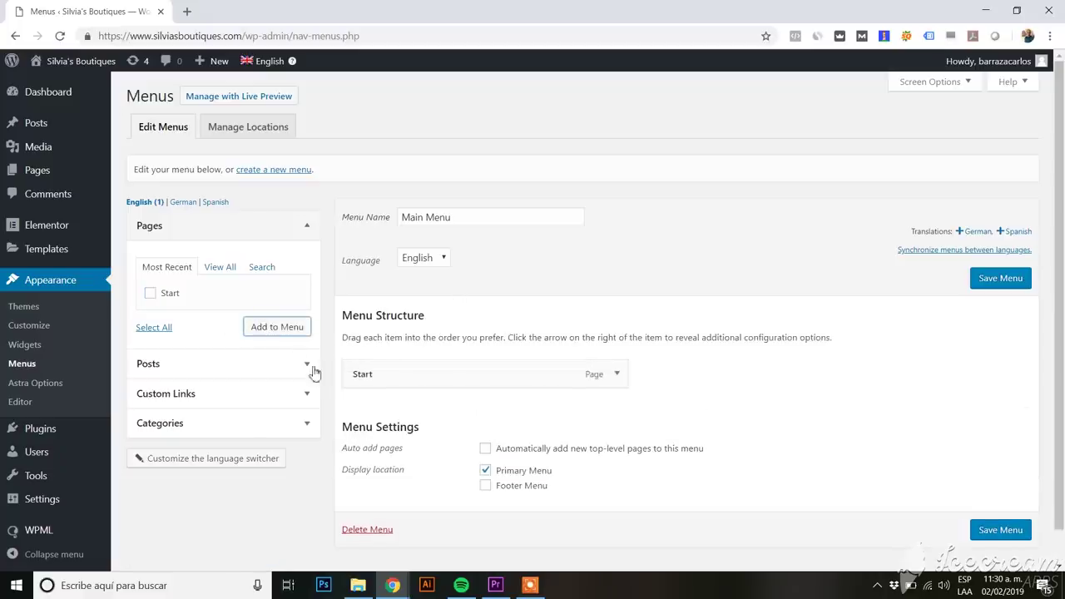
Step: Add a custom link with URL #service and link text "Service" to the Main Menu, and save the menu
click(308, 395)
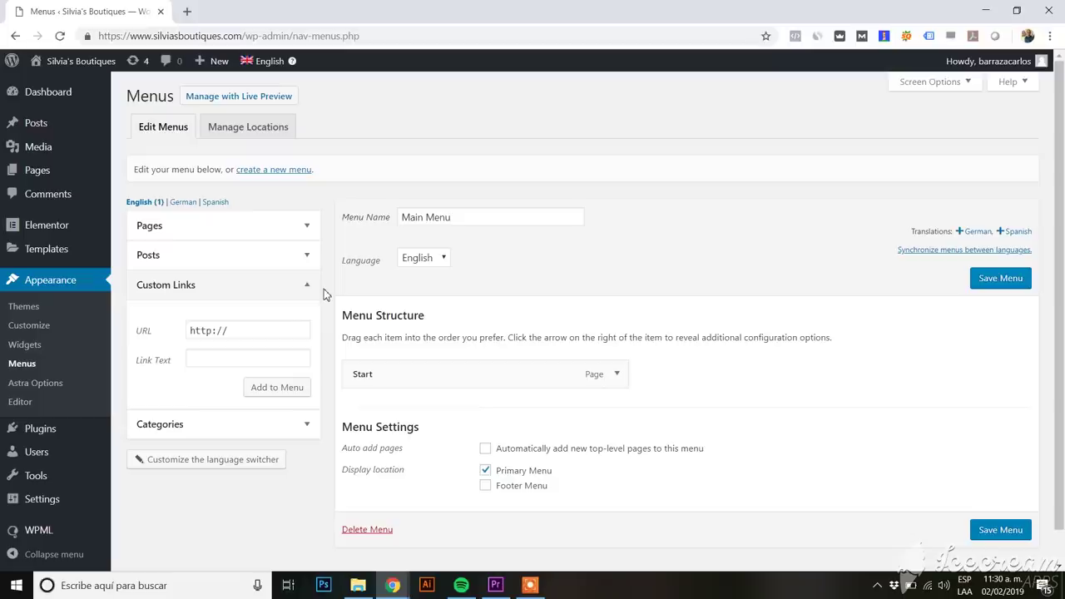
click(265, 329)
key(ctrl+a)
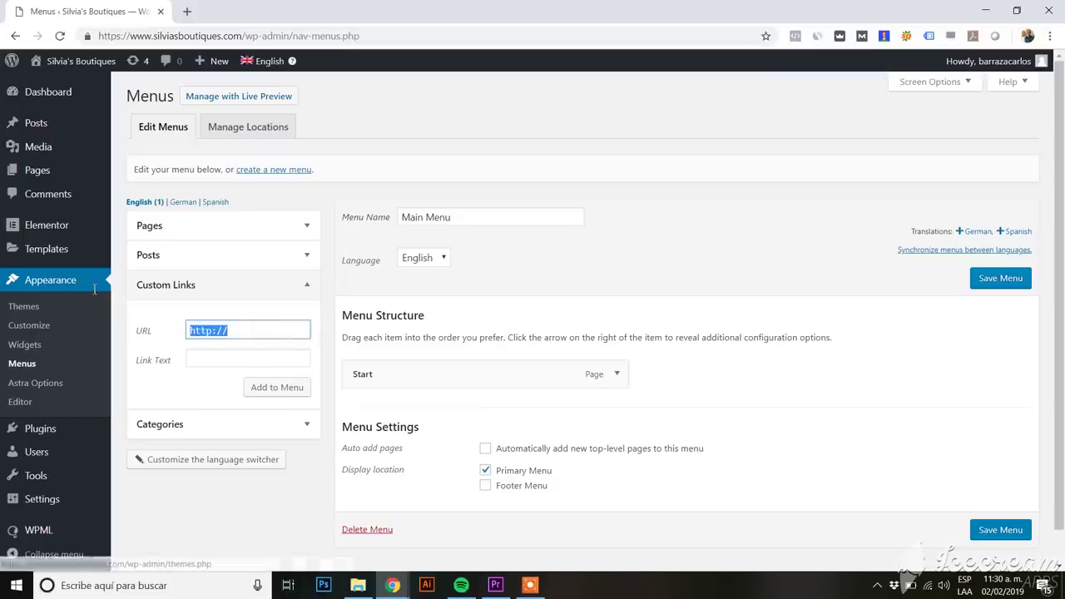
text(#service)
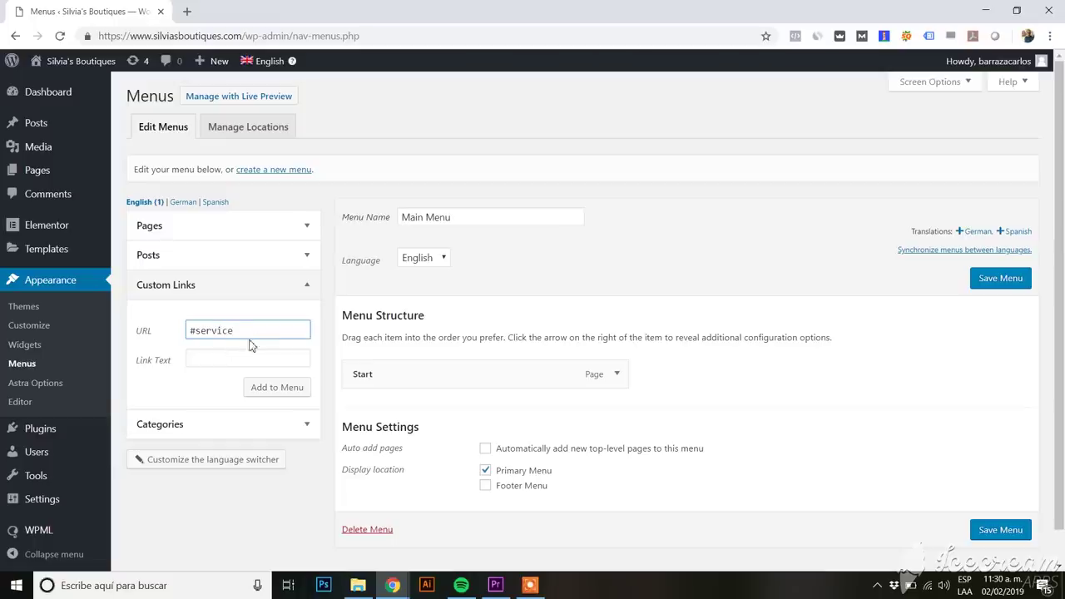
click(244, 358)
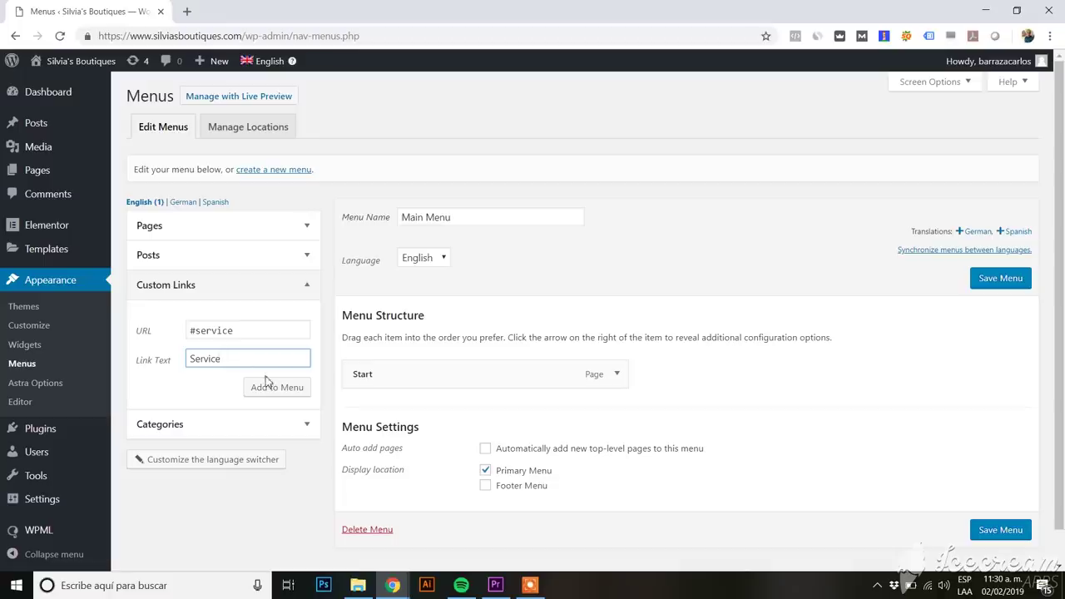
click(270, 387)
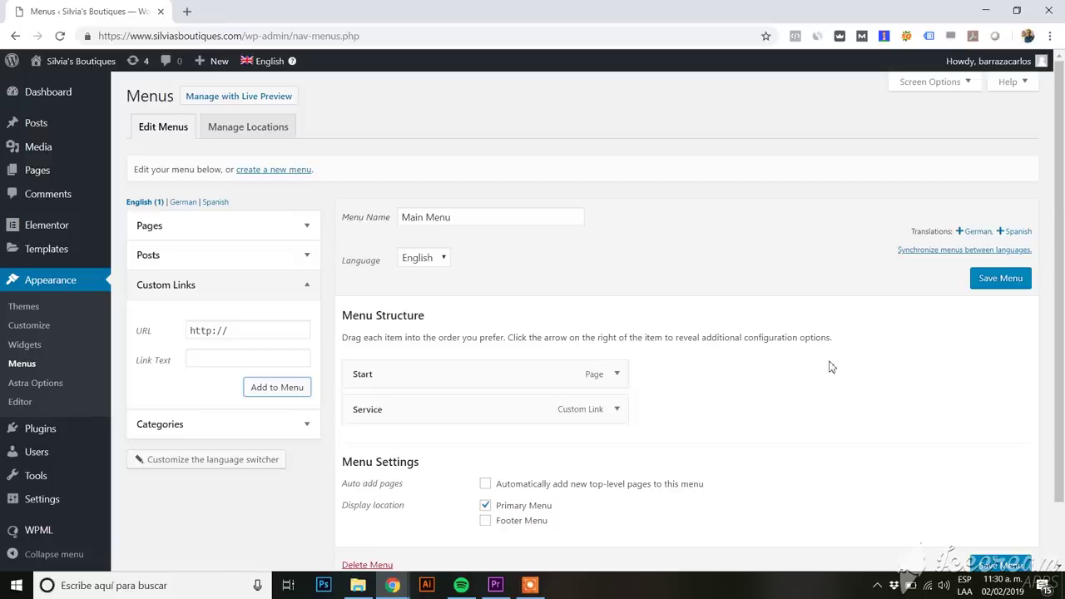
scroll(829, 367, down, 1)
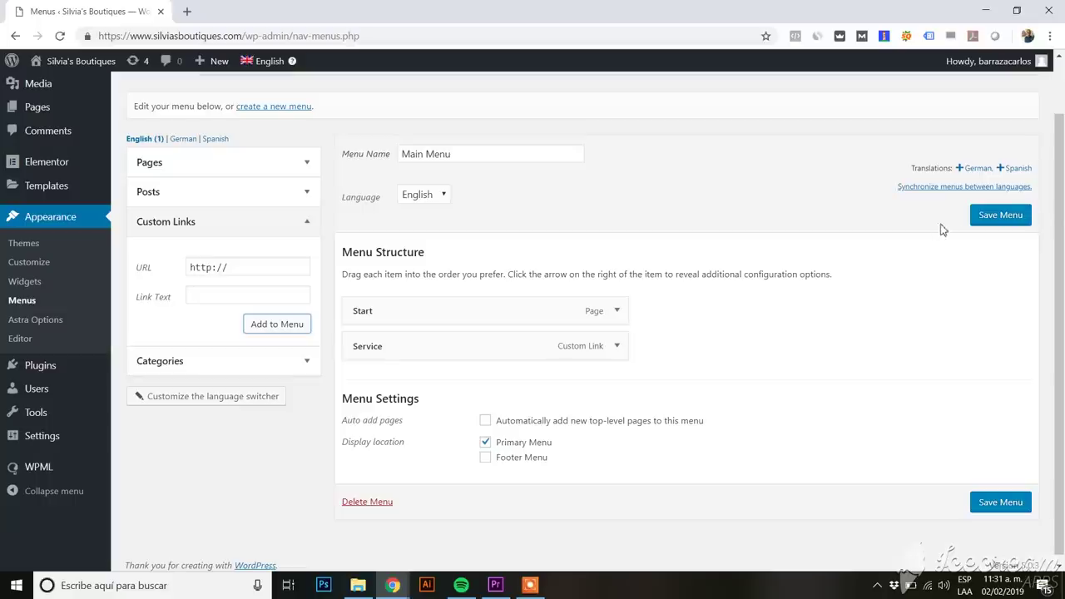
click(1016, 214)
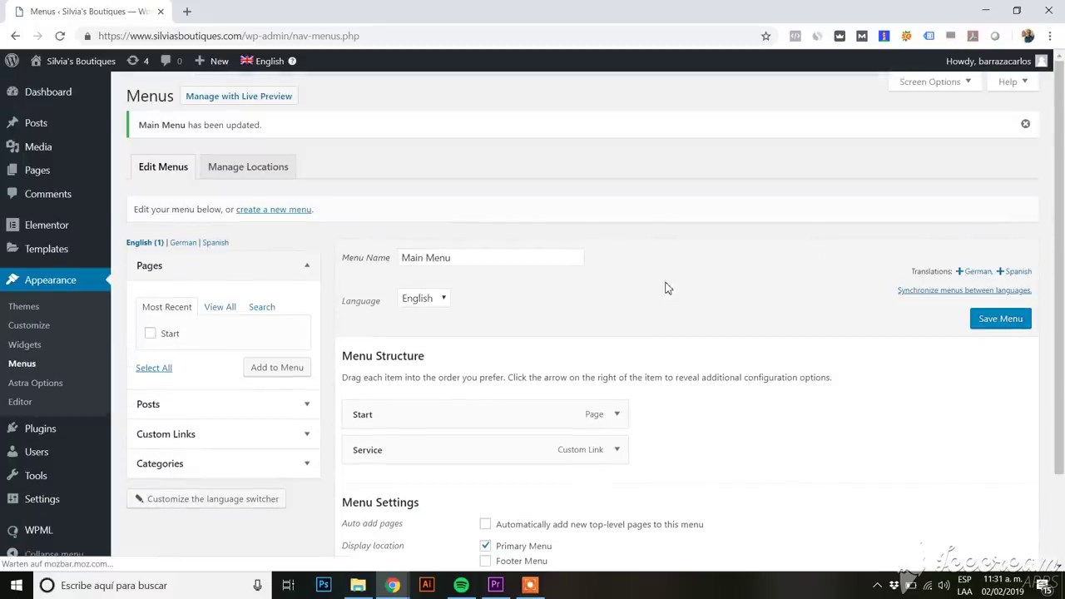
Step: Create the German translation of the Main Menu named "Hauptmenu" and add the Startseite page to it
click(970, 275)
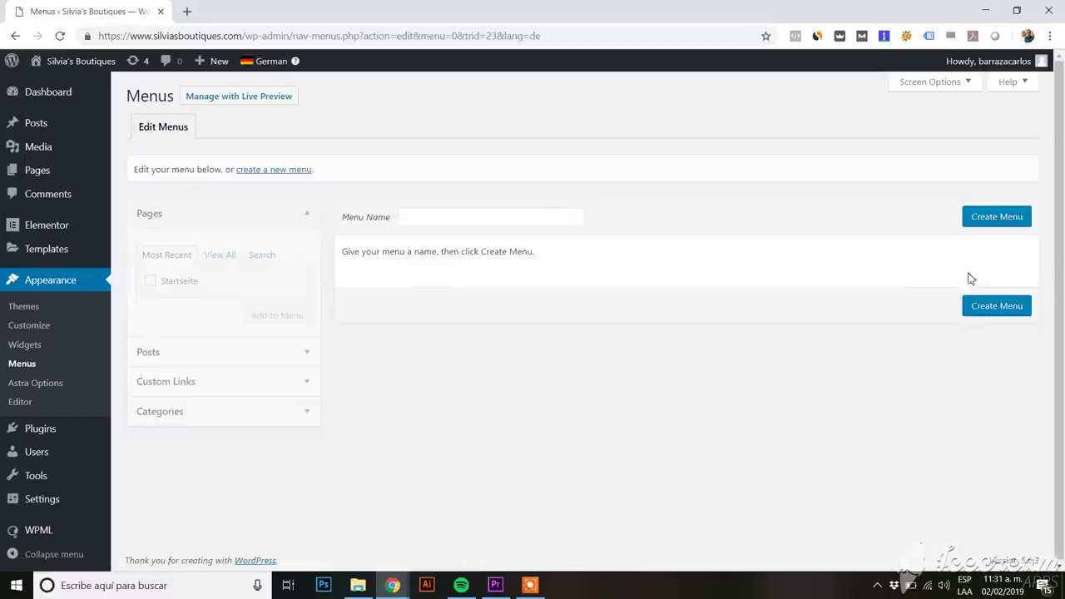
click(526, 216)
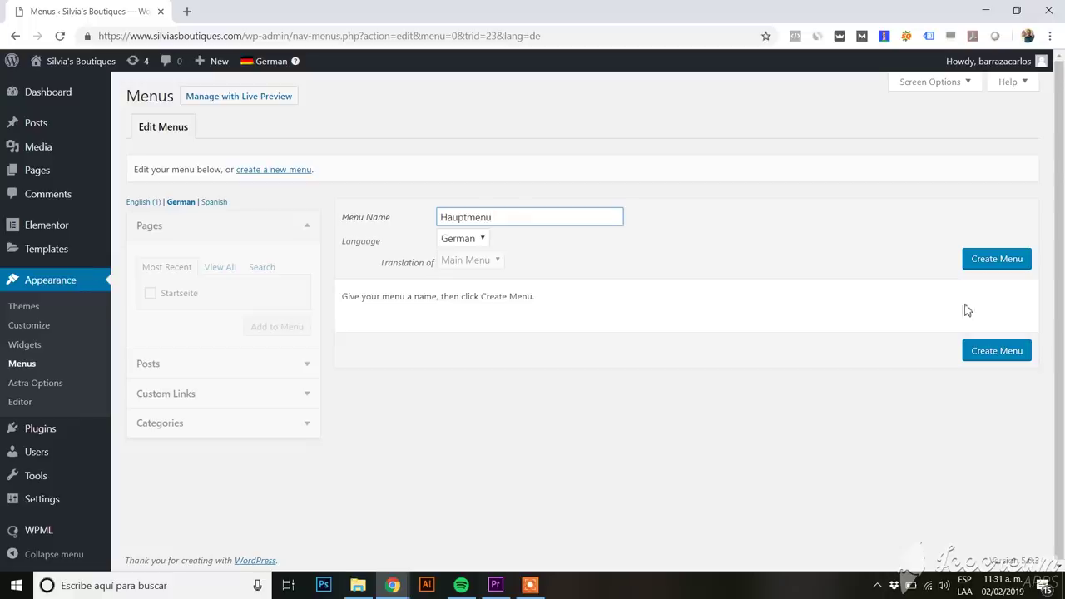
click(1021, 263)
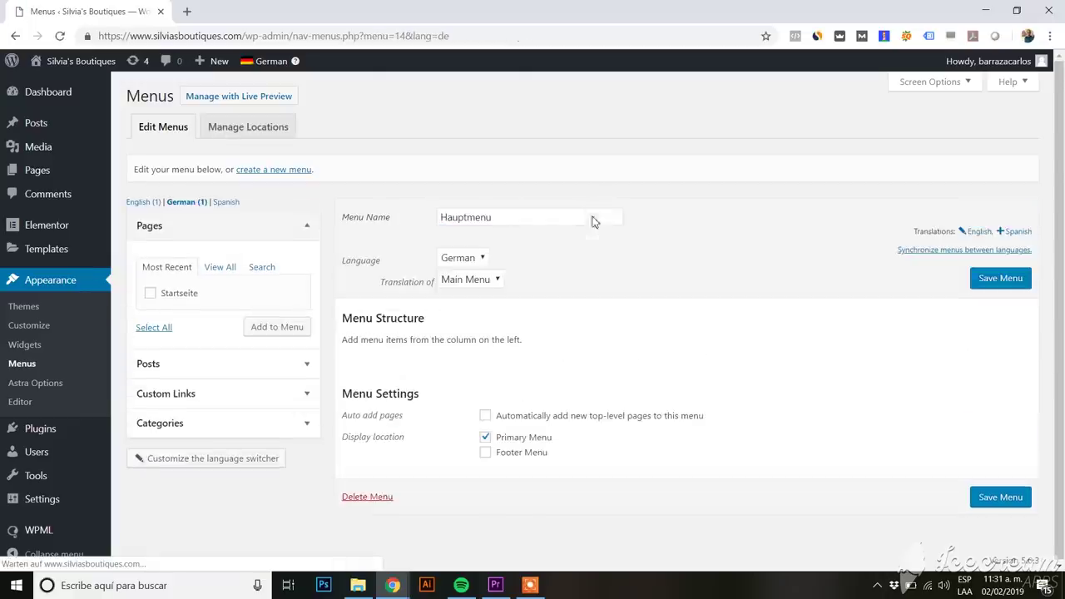
click(151, 293)
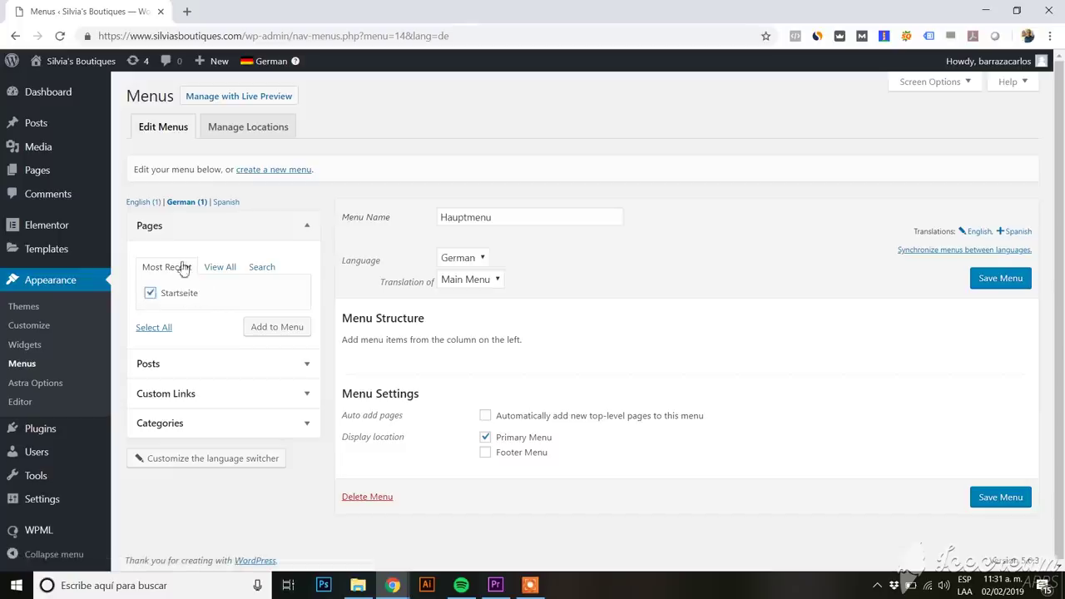
click(277, 329)
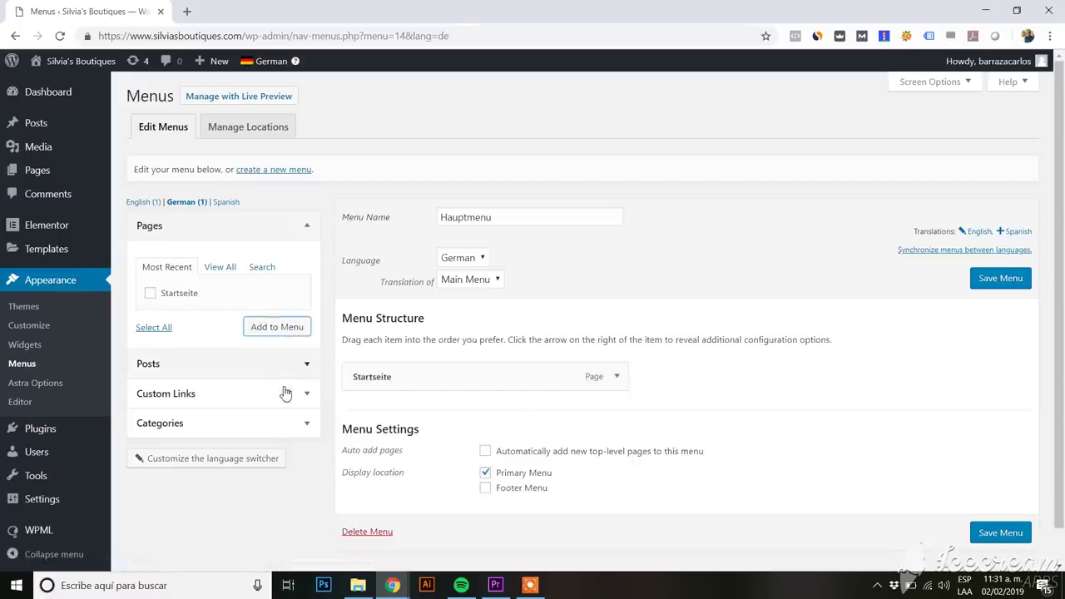
Step: Add a custom link with URL #service and link text "Dienstleistungen" to the German Hauptmenu, and save the menu
click(297, 362)
click(304, 340)
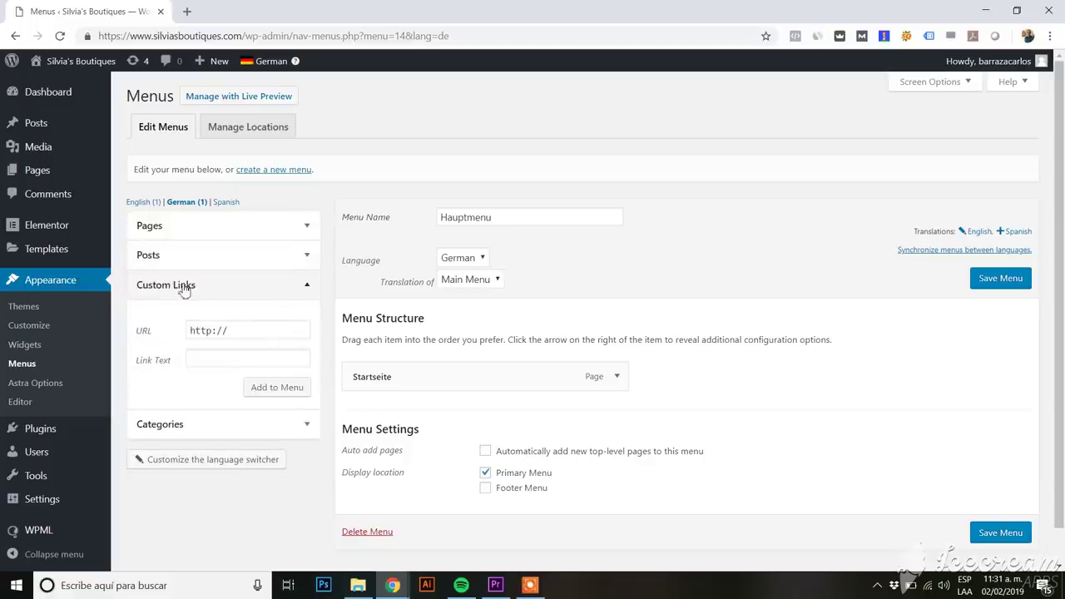
click(262, 332)
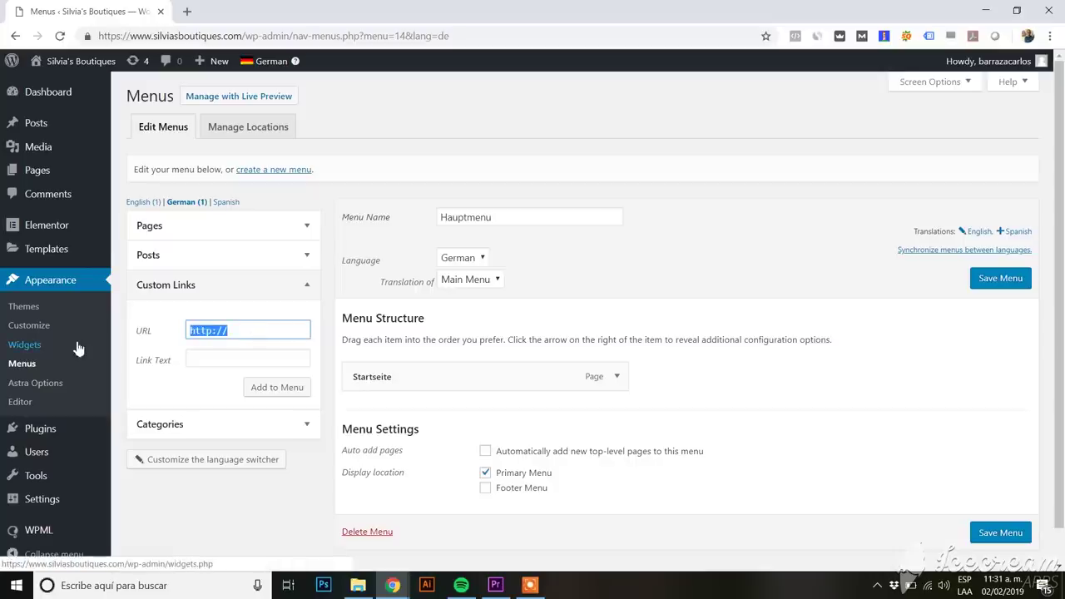
text(service)
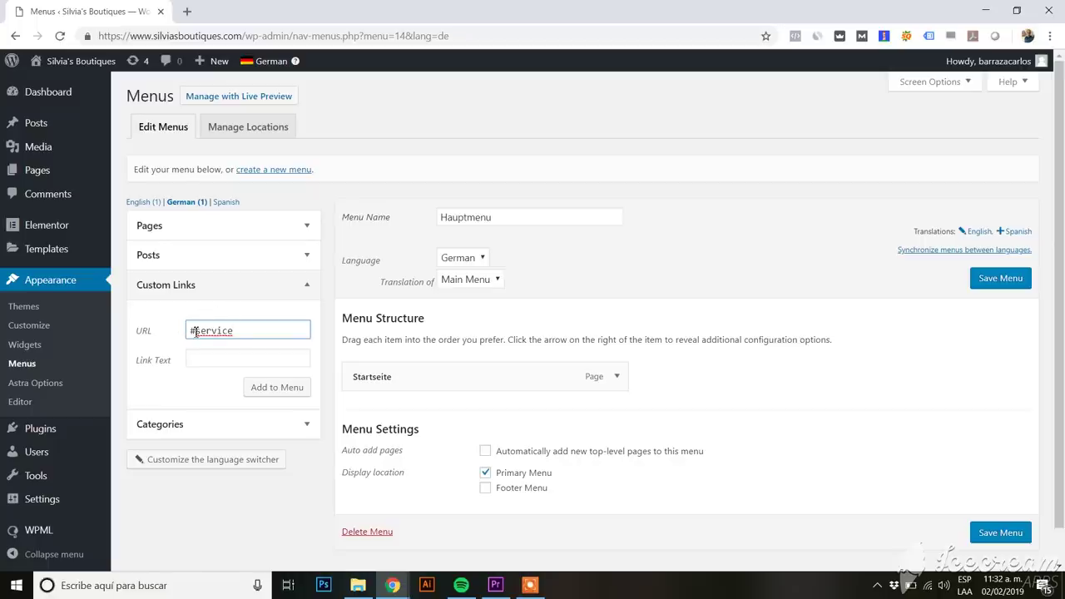
drag(244, 330, 179, 336)
click(233, 362)
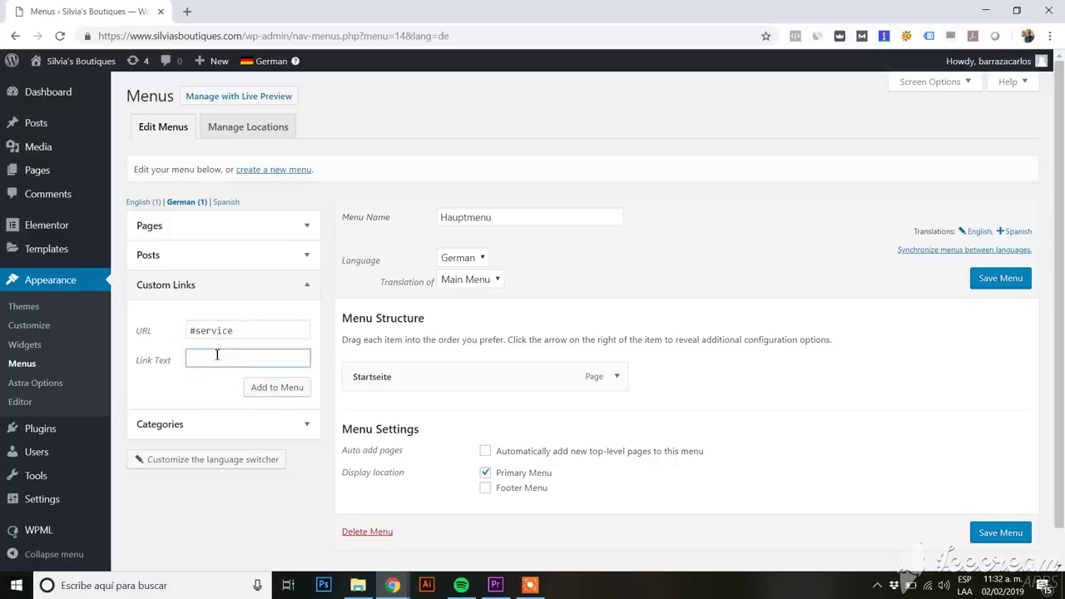
text(Dienstleistungen)
click(267, 390)
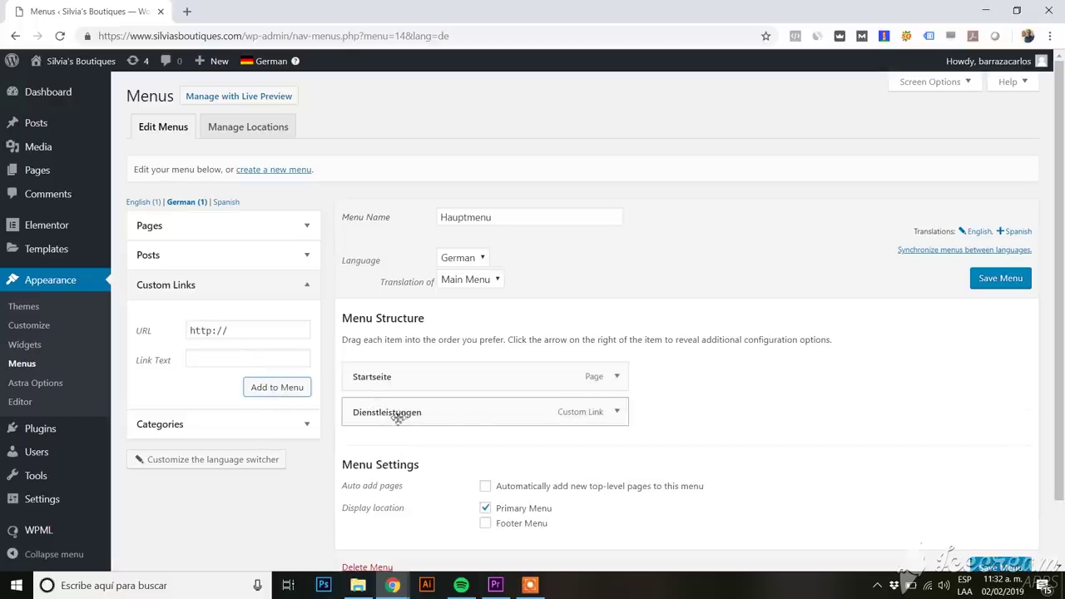
click(1002, 283)
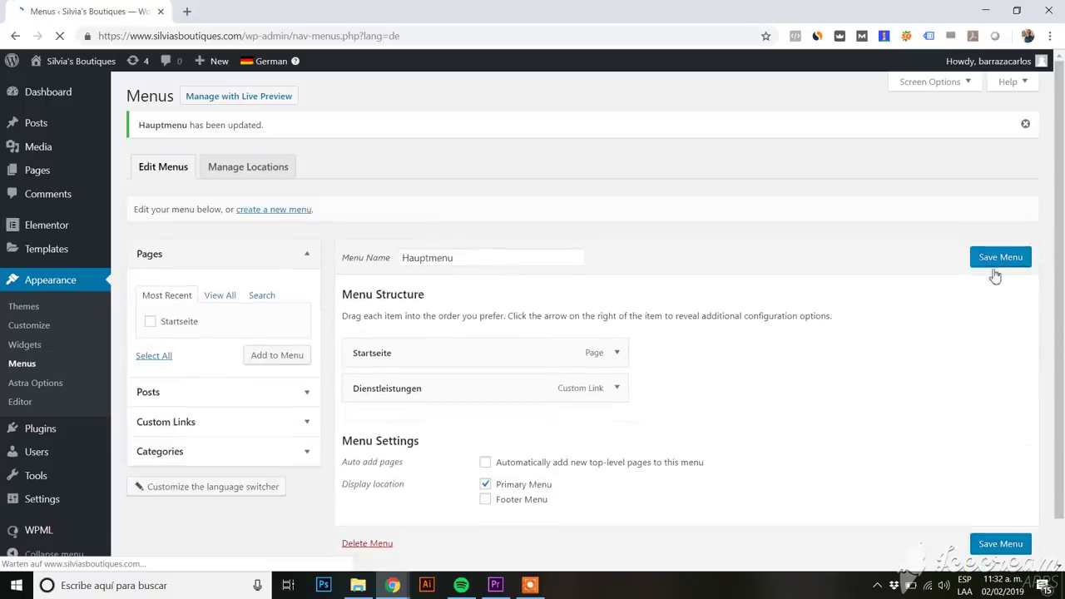
Step: Create the Spanish translation of the Main Menu named "Menú principal" and add the Inicio page to it
click(1027, 273)
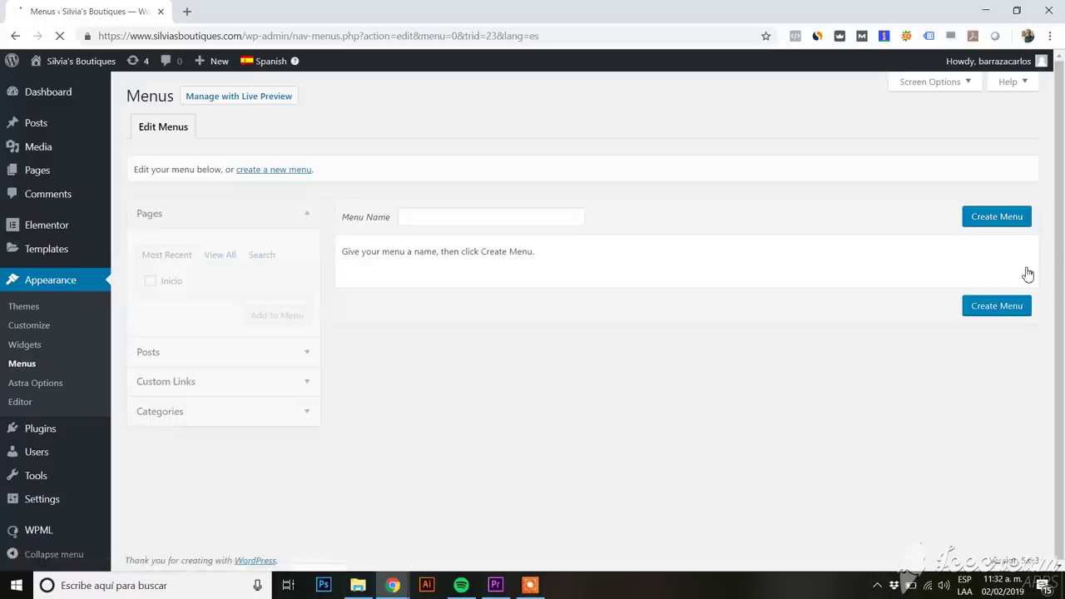
click(536, 223)
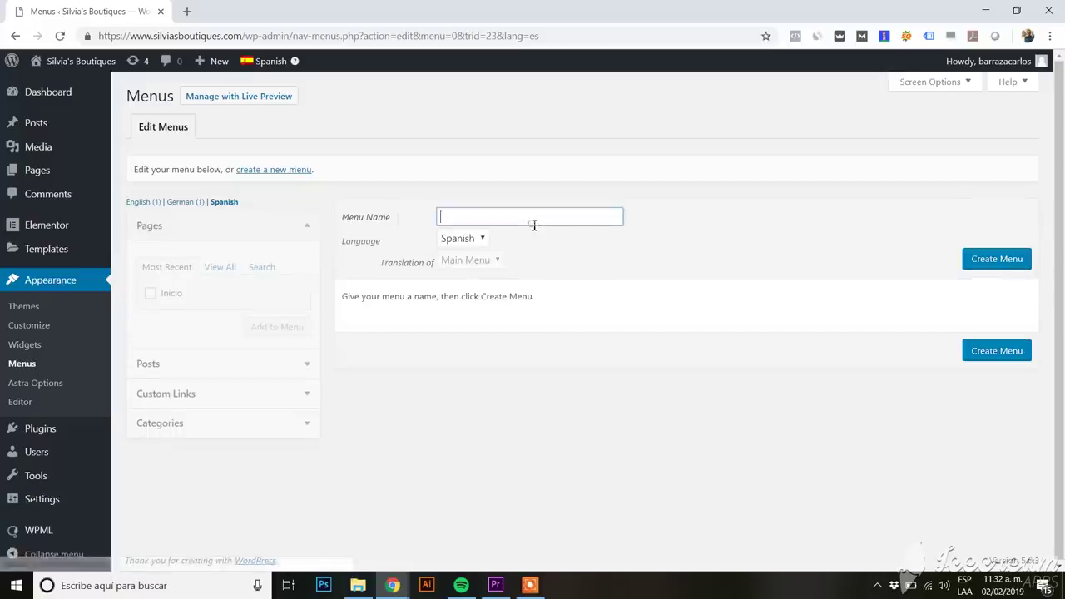
text(Menú principal)
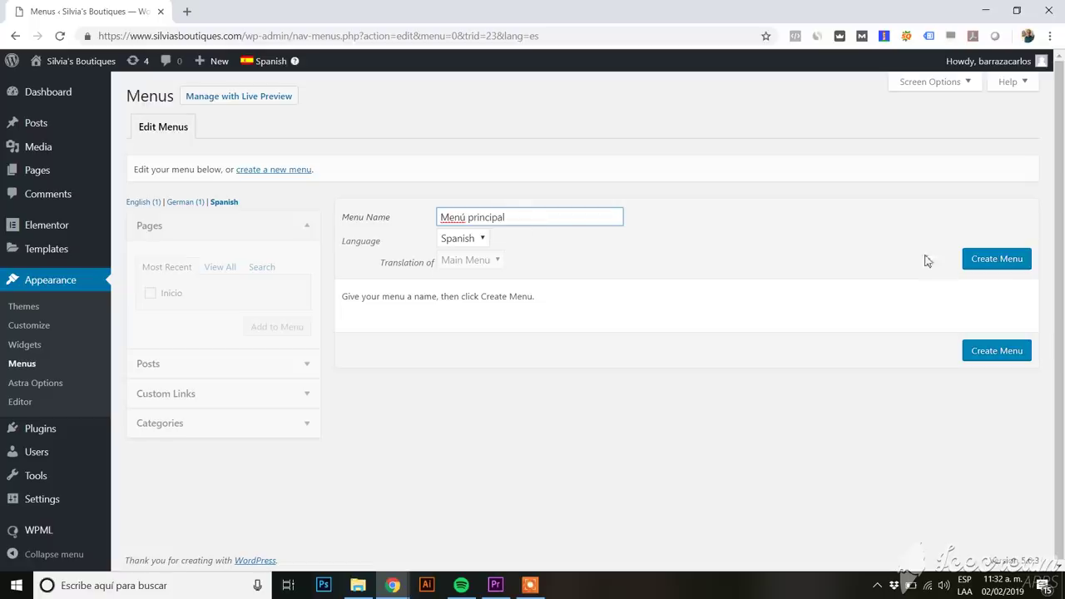
click(1016, 268)
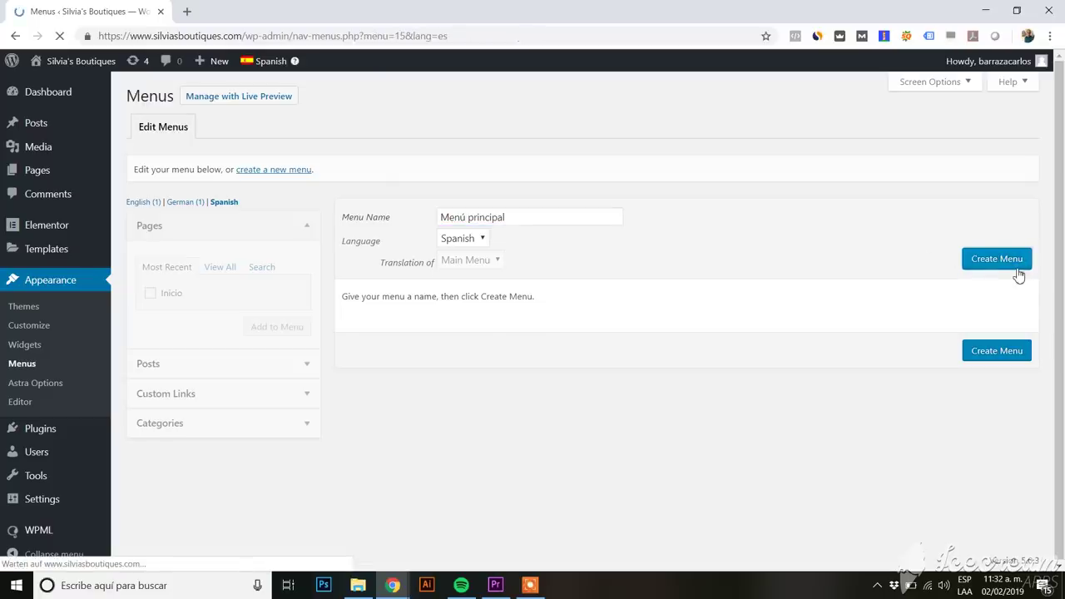
click(169, 298)
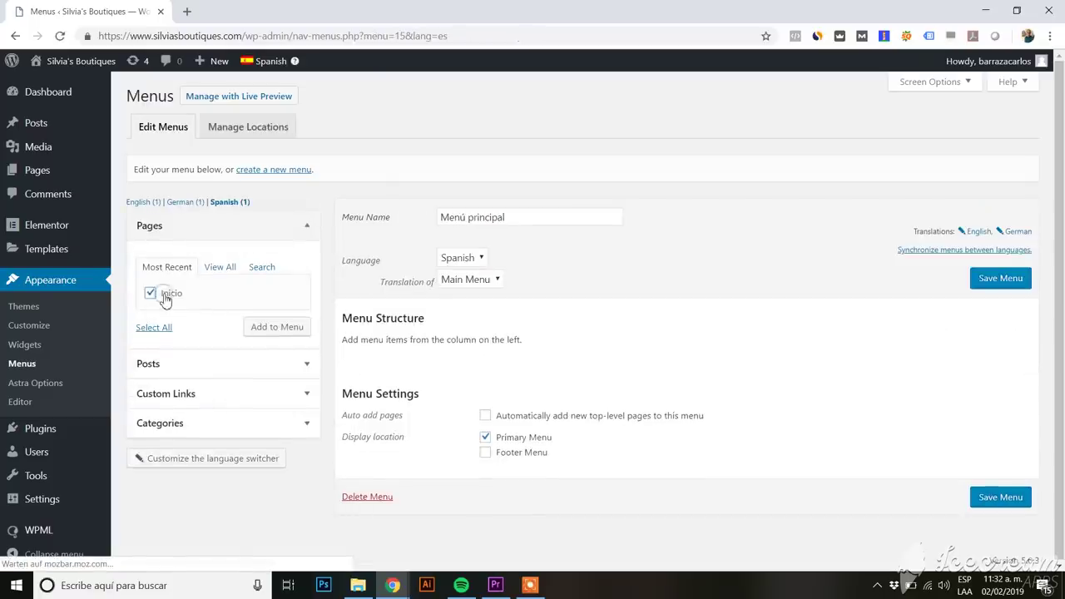
click(293, 329)
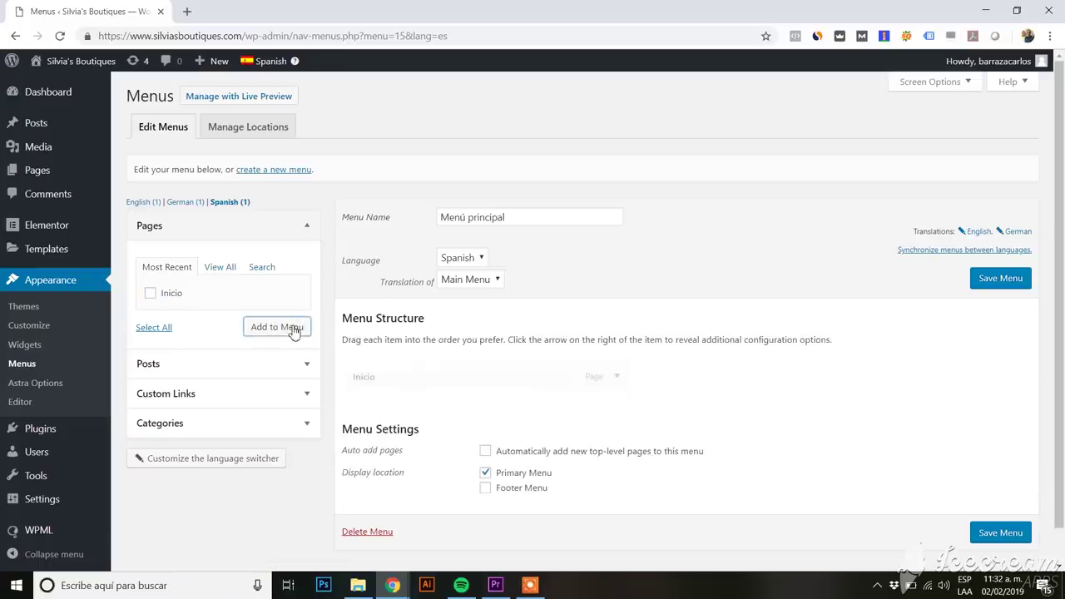
Step: Add a custom link with URL #service and link text "Servicio" to Menú principal, and save the menu
click(306, 394)
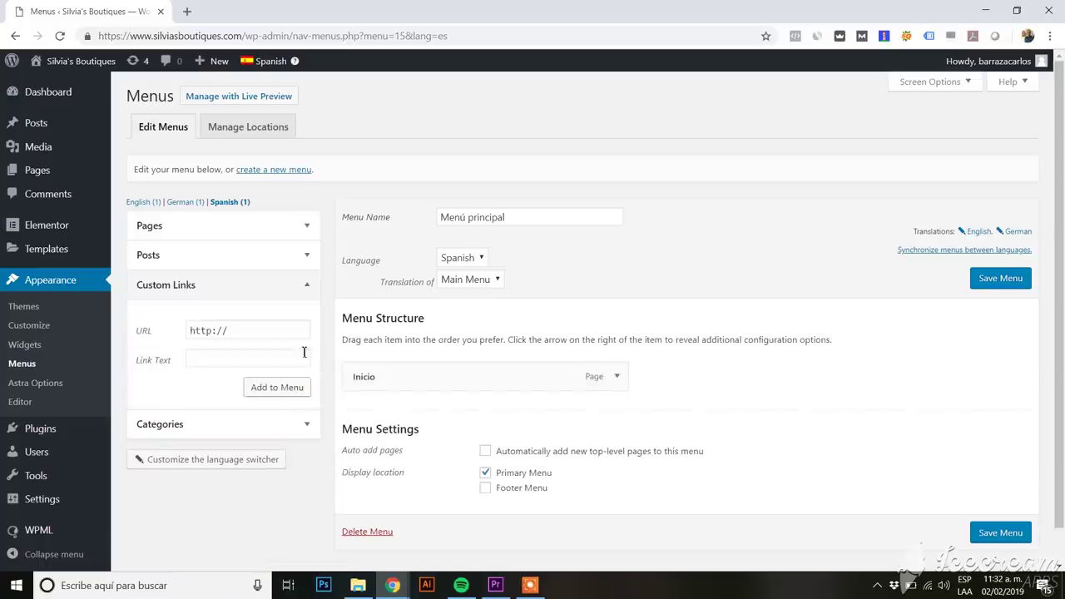
triple_click(295, 330)
text($)
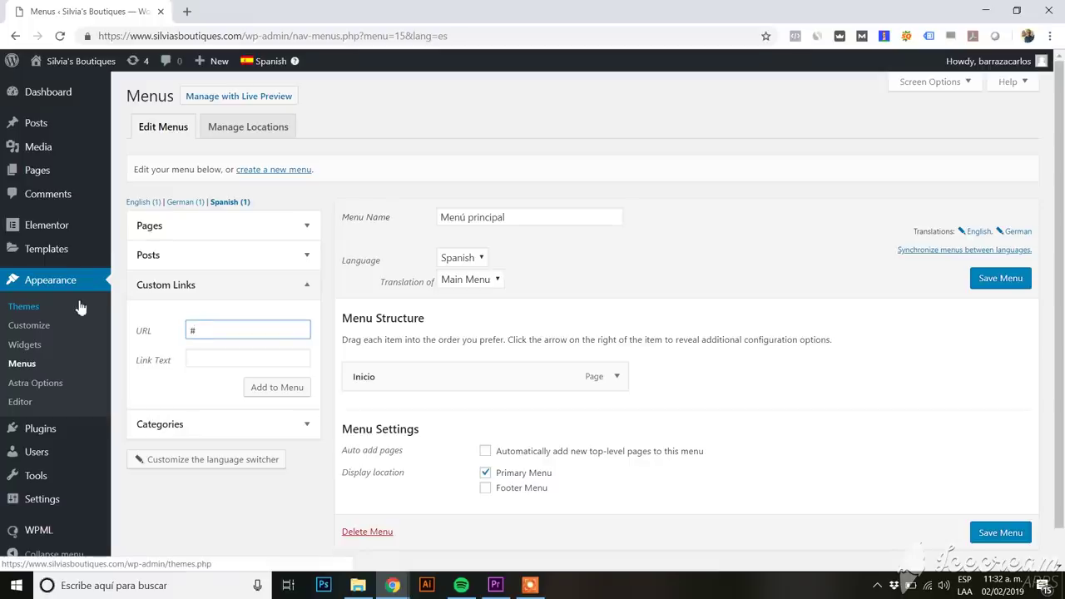
click(217, 358)
text(Servicio)
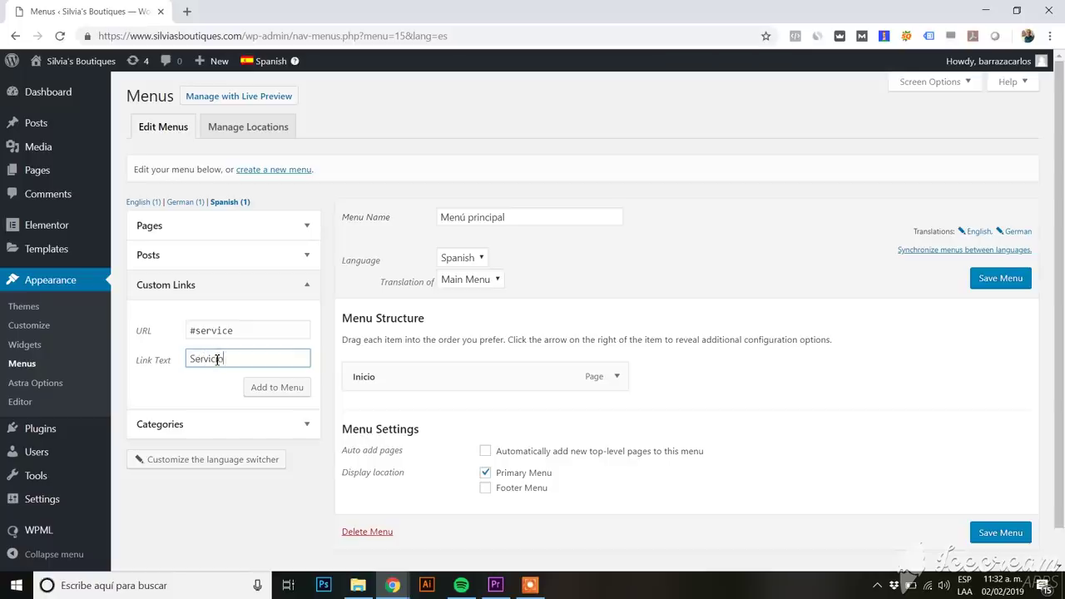
click(261, 387)
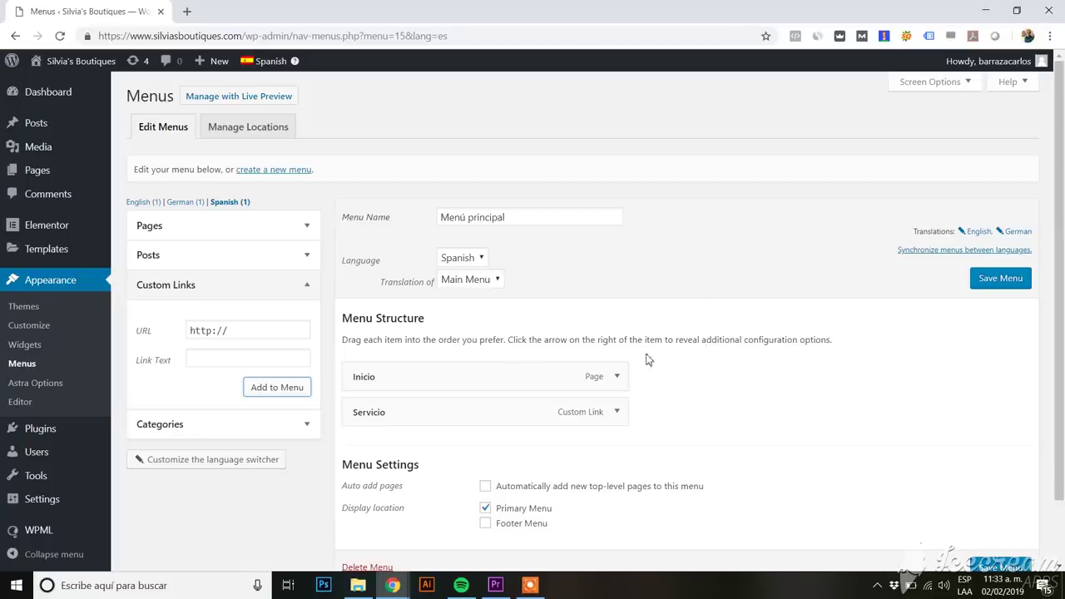
click(1007, 280)
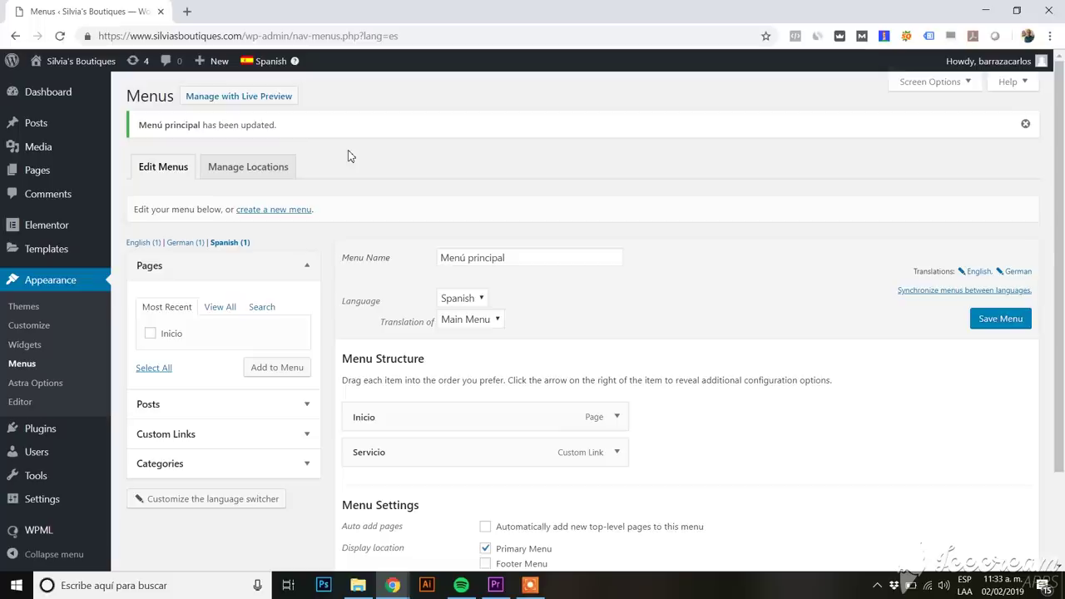
Step: Expand the Servicio item in the menu structure and review its URL and navigation label
click(617, 454)
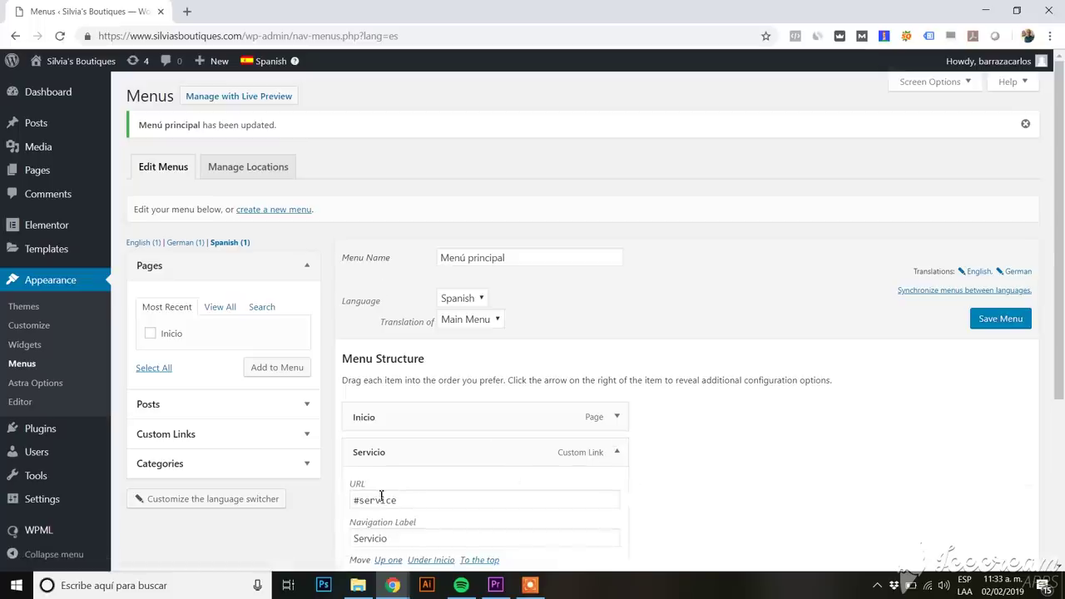
scroll(756, 350, down, 1)
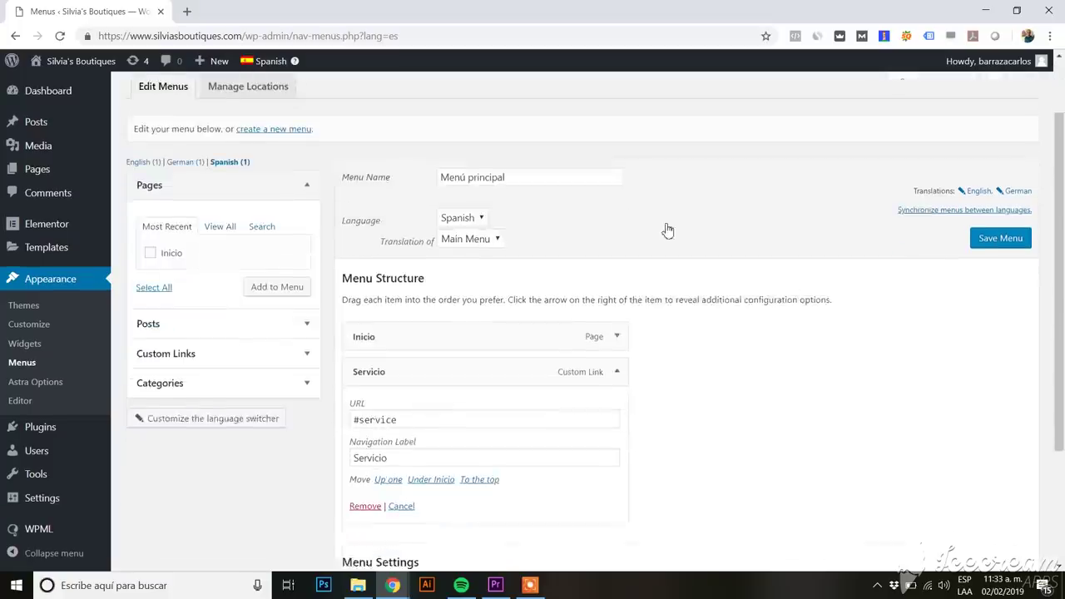
scroll(668, 229, up, 1)
Step: Visit the live site and compare the navigation menu in its Spanish, English and German versions
mouse_move(91, 67)
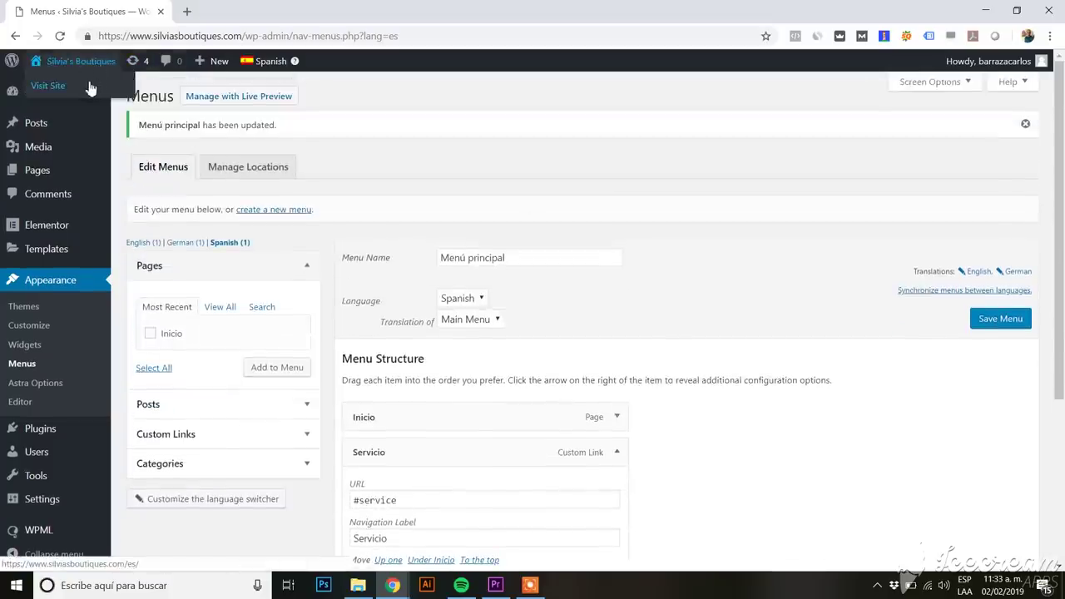
click(91, 87)
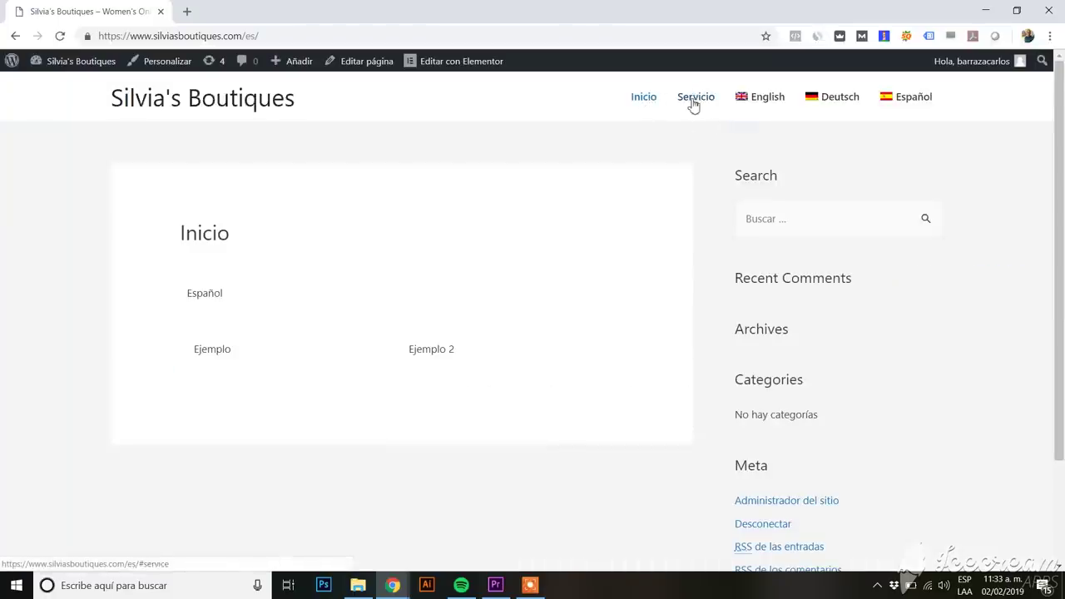
click(772, 101)
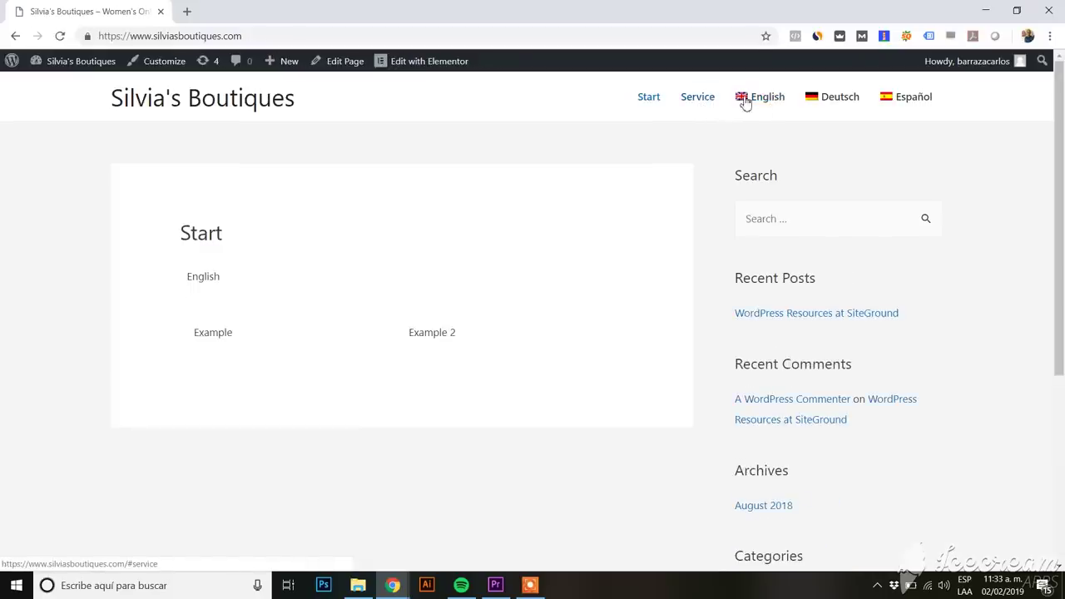
click(839, 110)
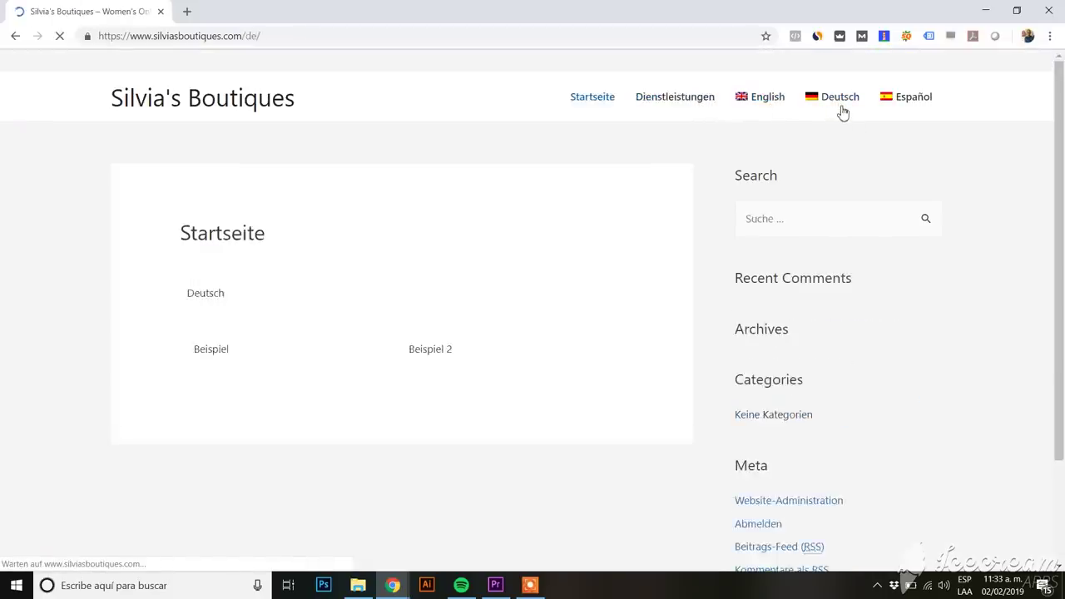
Step: Follow the Dienstleistungen link on the German page and the Service link on the English page, checking the anchor in each page address
click(685, 109)
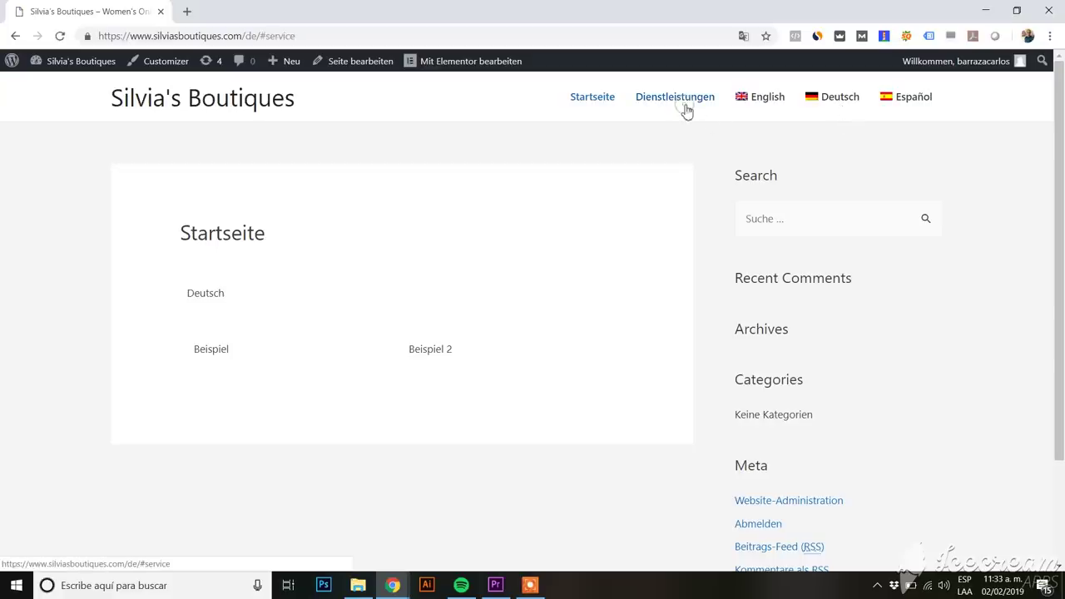
click(686, 111)
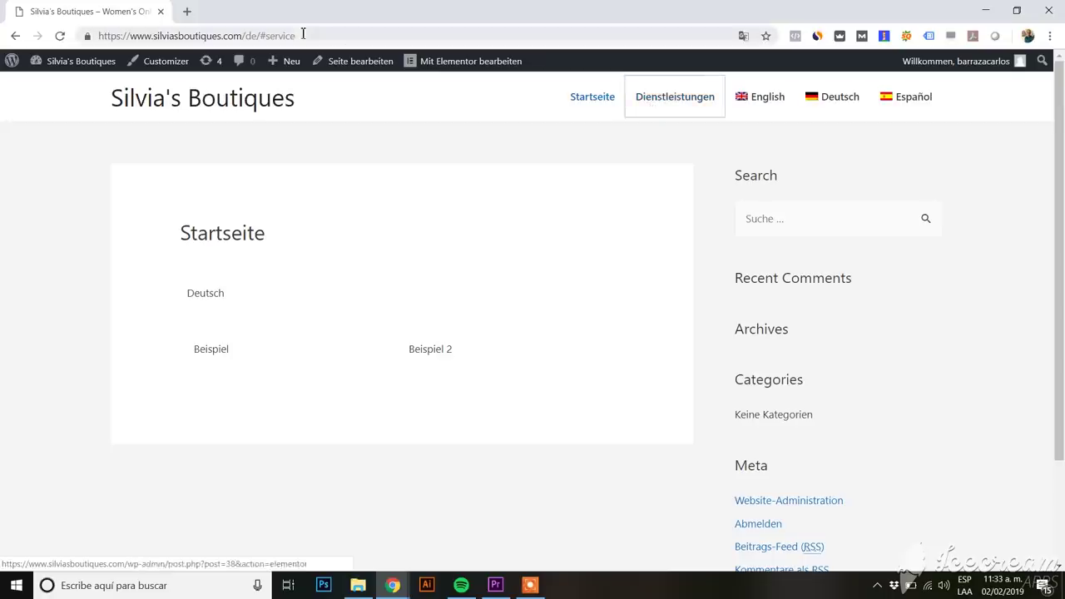
drag(301, 36, 262, 42)
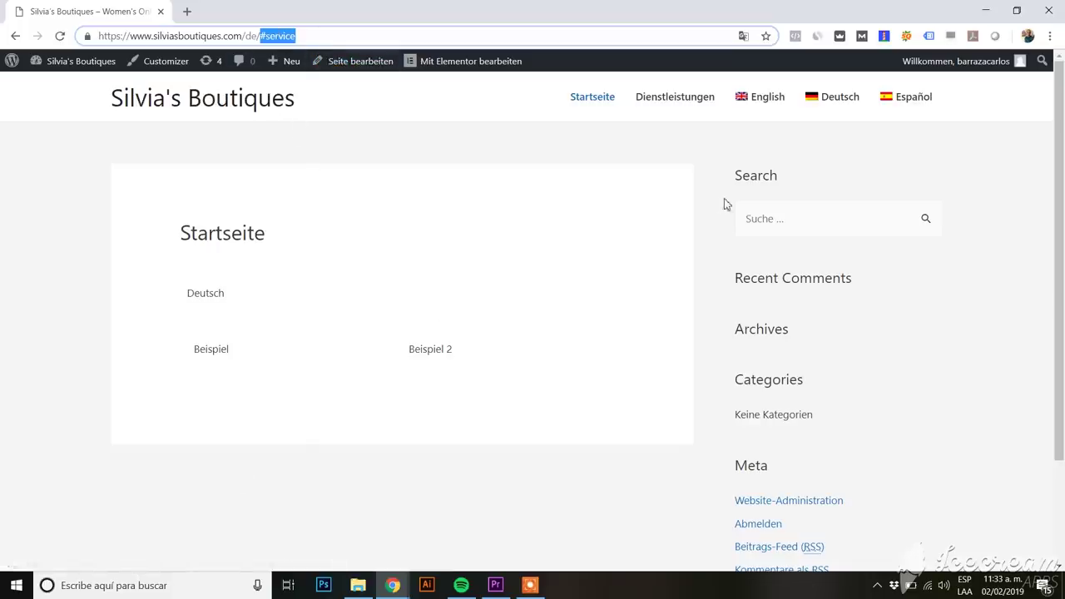
click(777, 98)
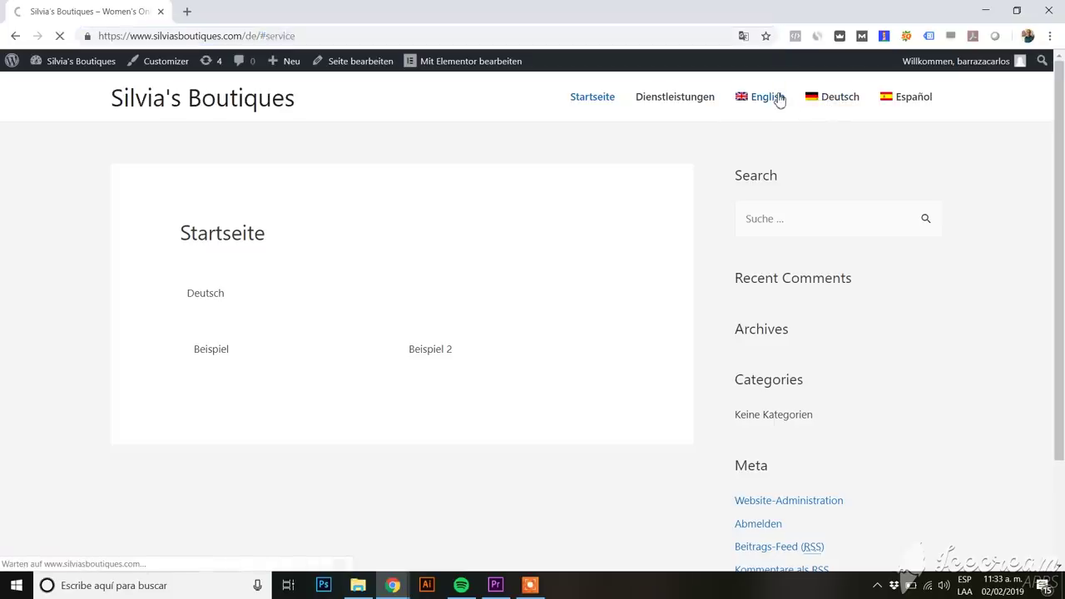
click(709, 102)
drag(283, 36, 247, 36)
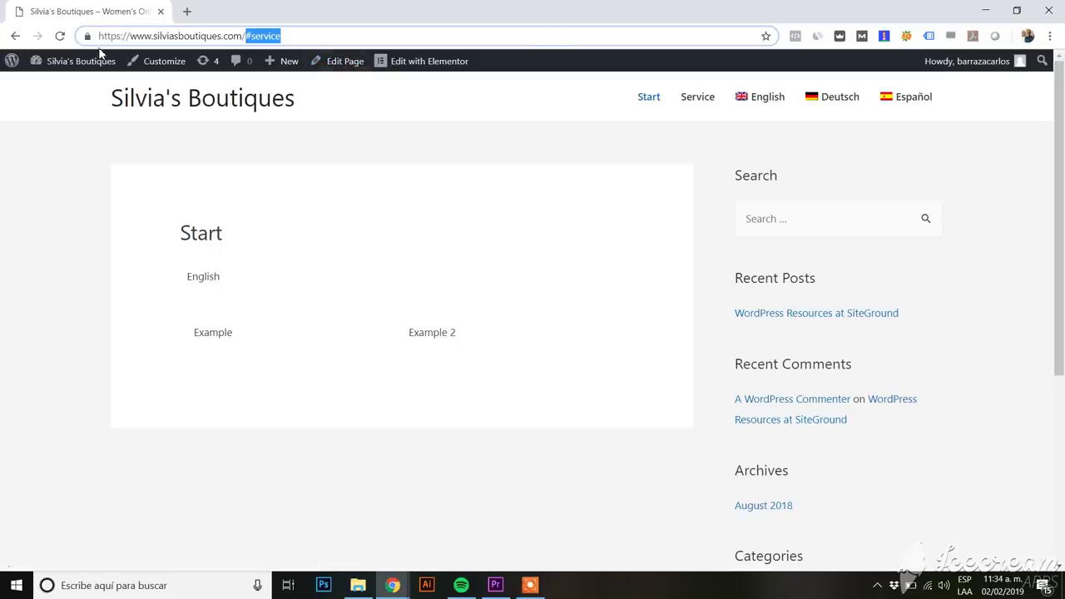
scroll(316, 167, down, 1)
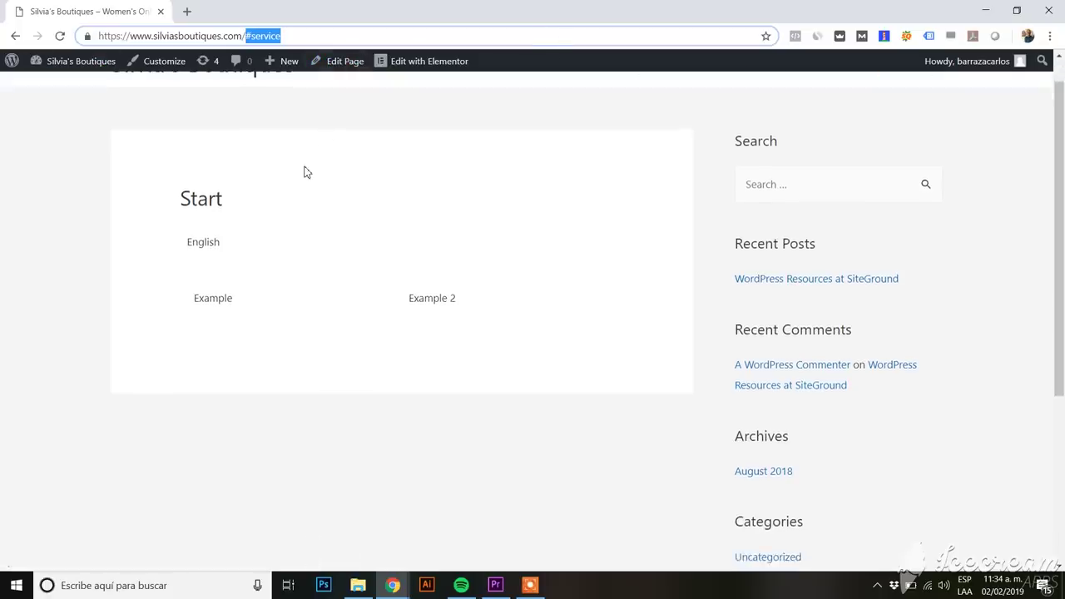
scroll(305, 173, up, 1)
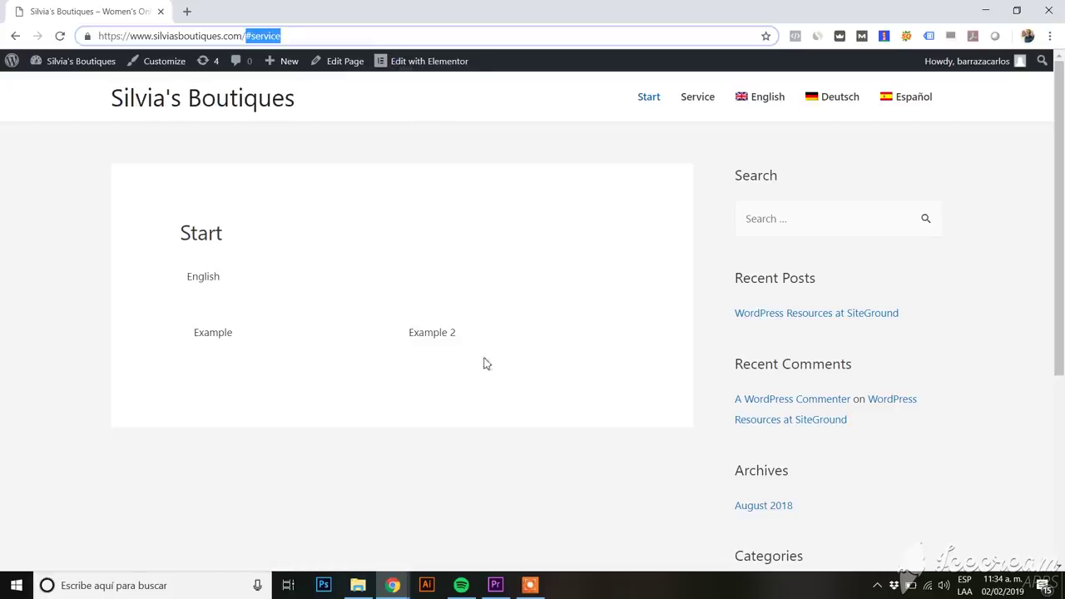
scroll(533, 183, down, 2)
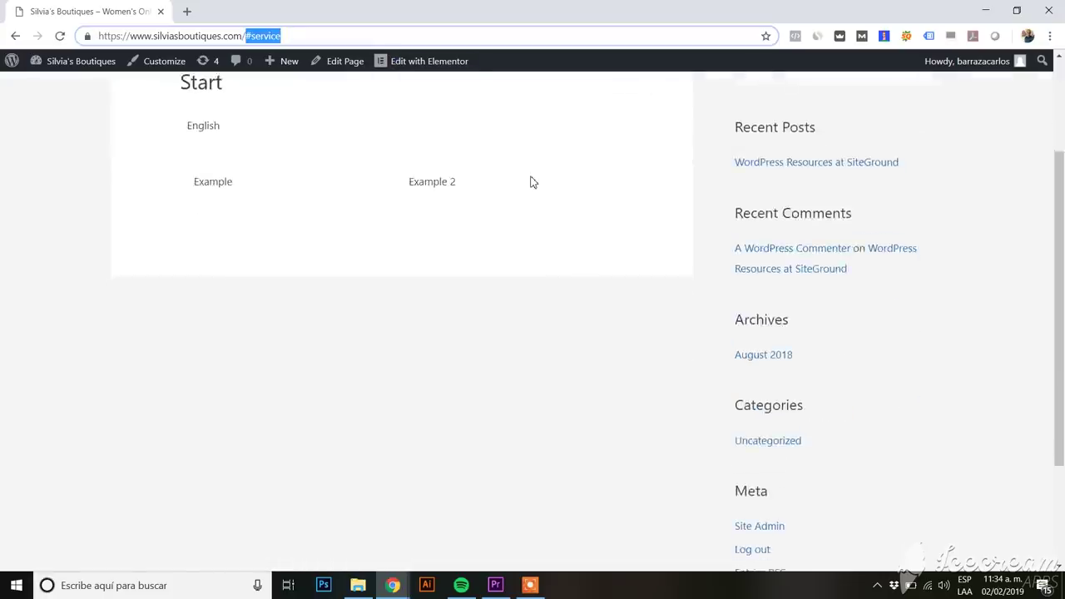
scroll(533, 183, up, 2)
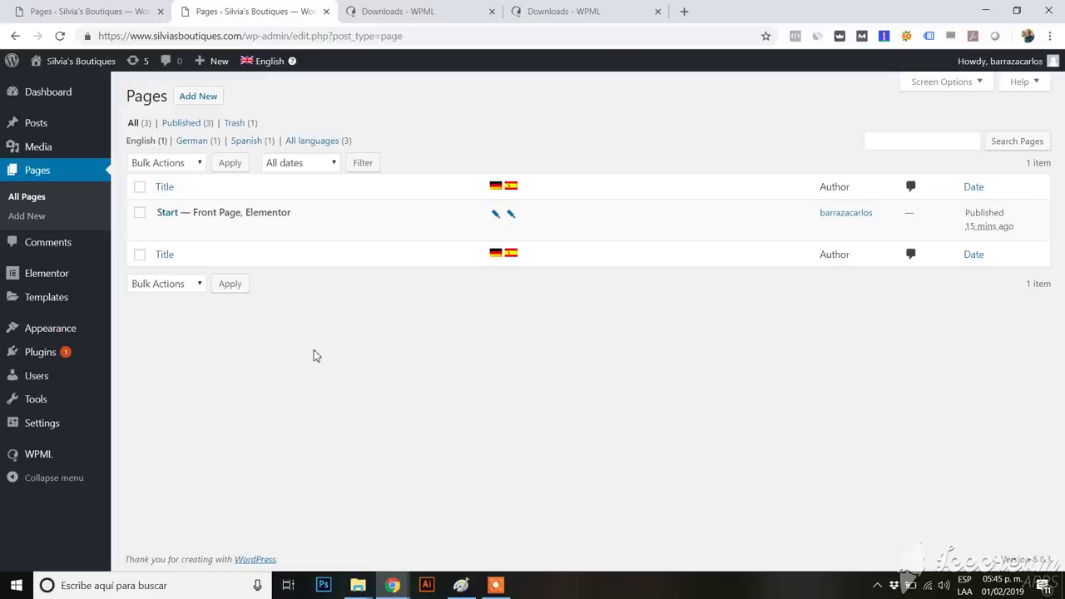